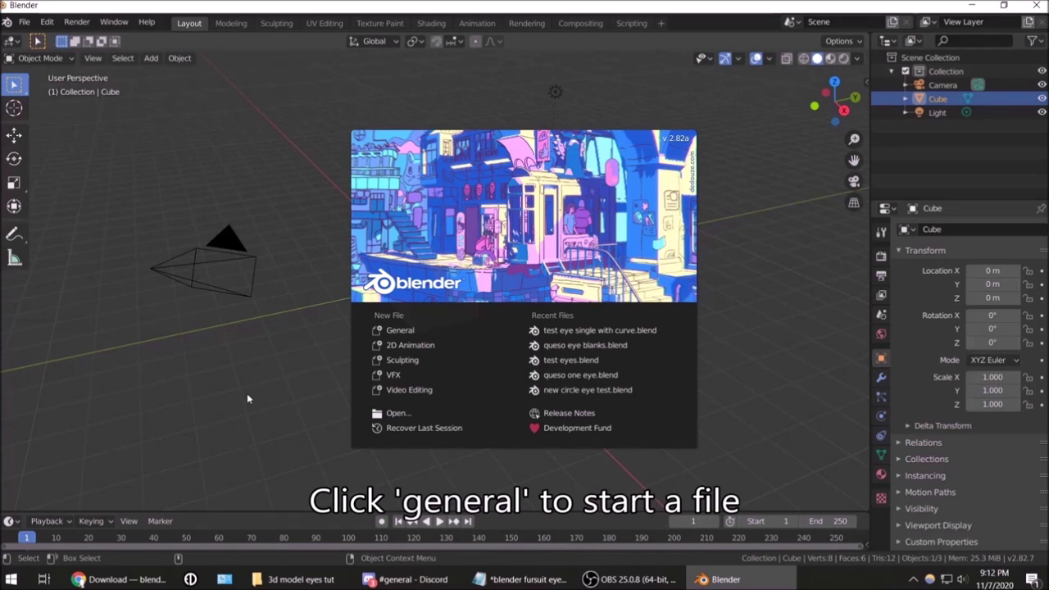
- Start a new General scene and zoom in and out on the default cube
click(427, 334)
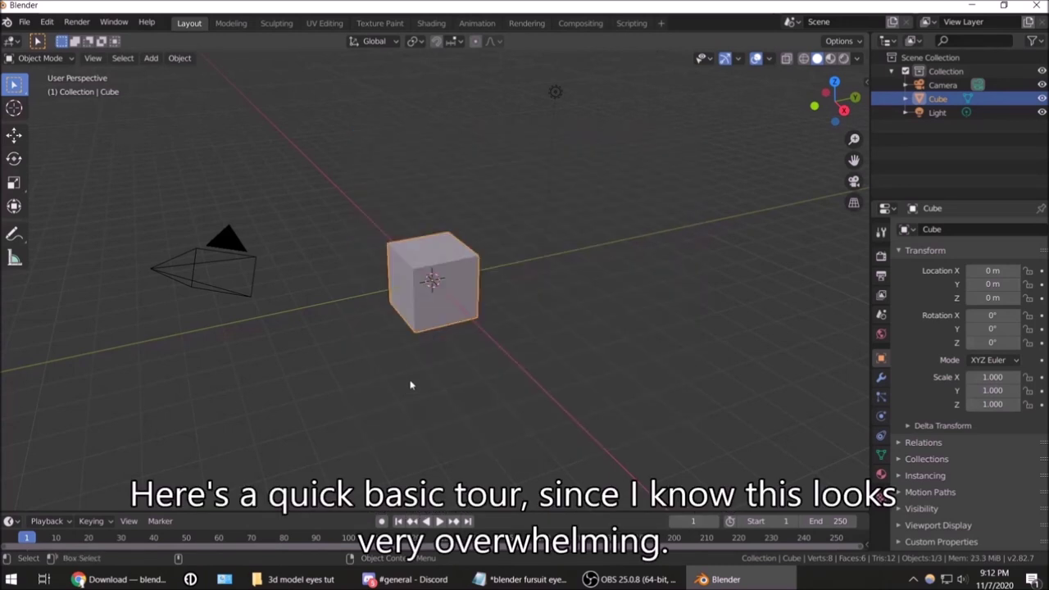
scroll(402, 378, down, 3)
scroll(401, 379, down, 1)
scroll(402, 379, up, 2)
scroll(401, 379, down, 1)
scroll(400, 378, up, 1)
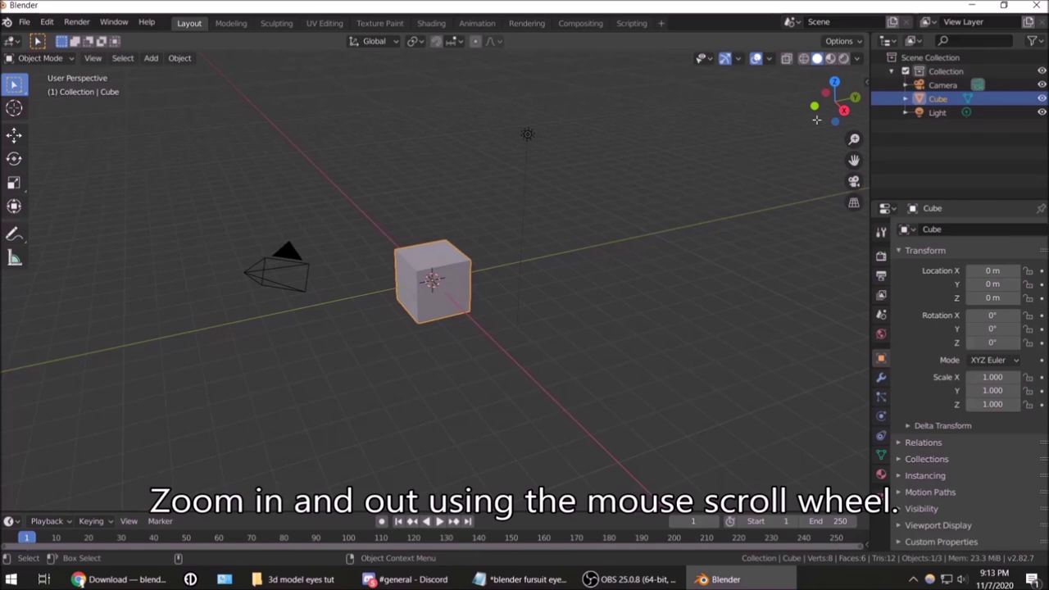
- Orbit around the cube with the navigation gizmo, then settle on the top view
drag(830, 109, 835, 105)
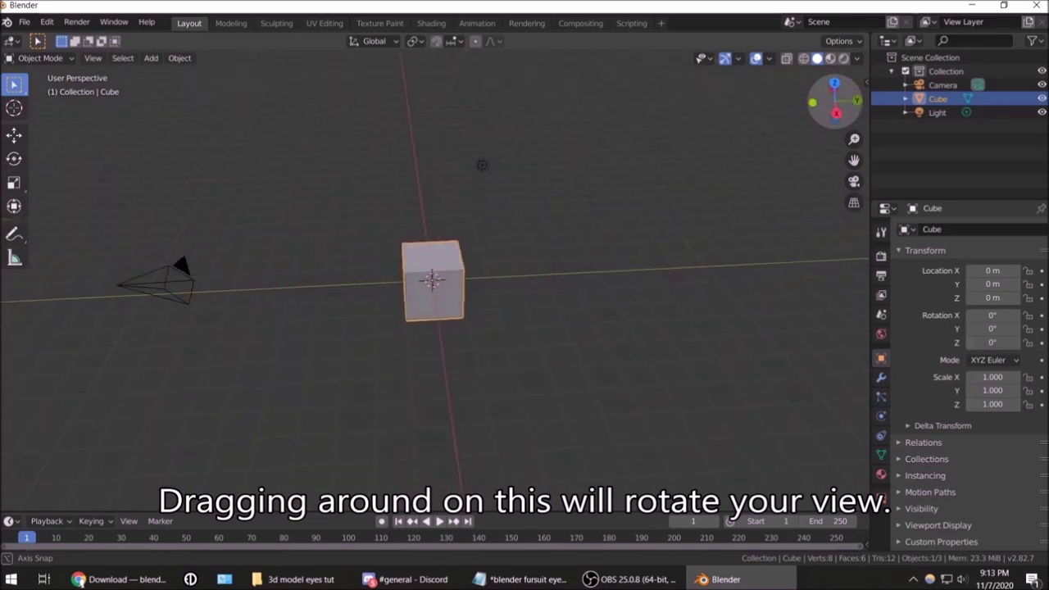
drag(835, 105, 828, 108)
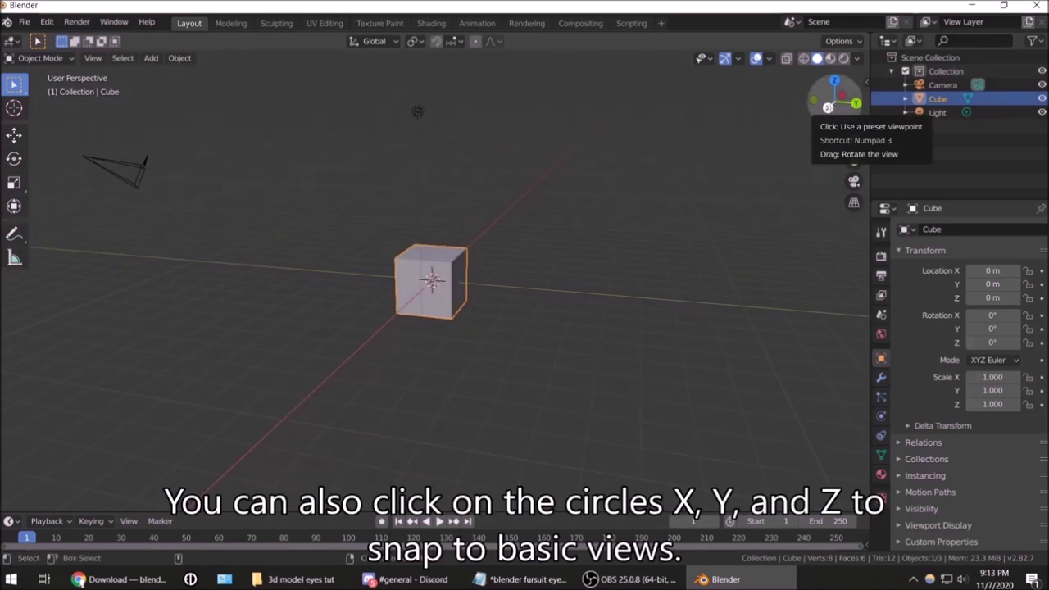
click(828, 107)
click(835, 79)
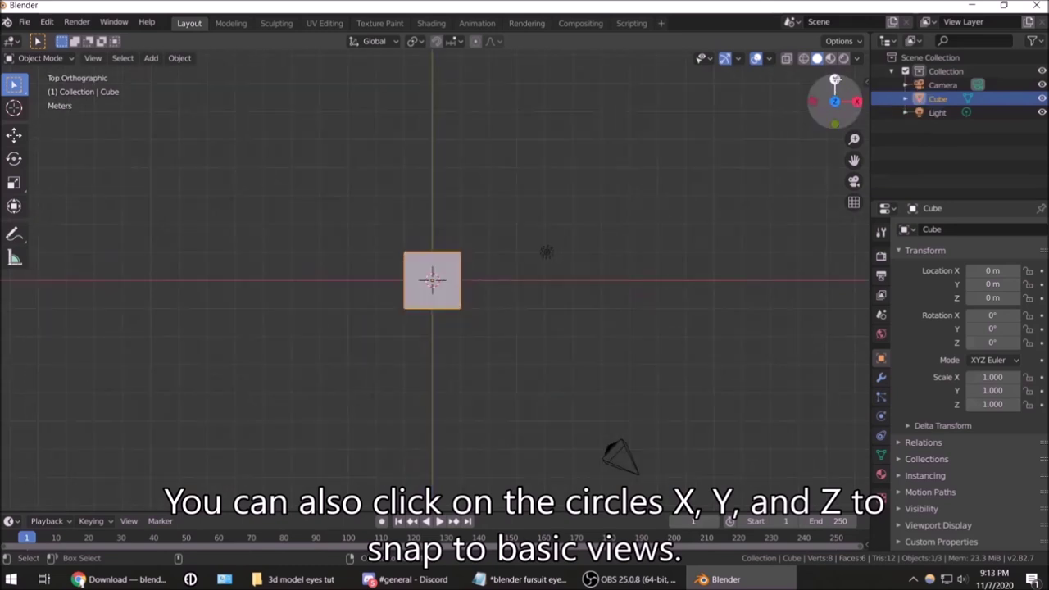
click(835, 79)
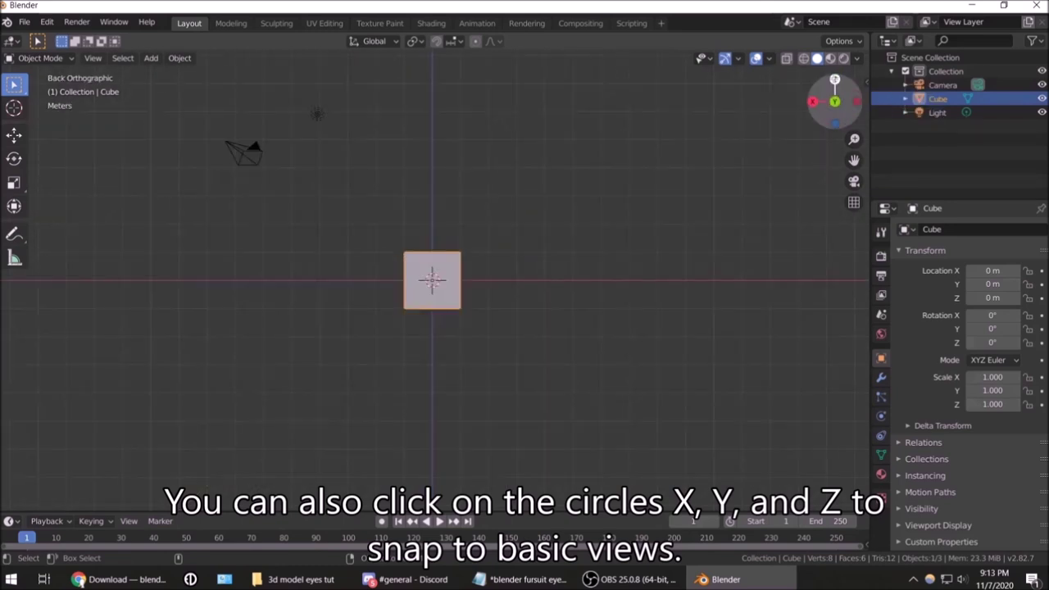
click(835, 80)
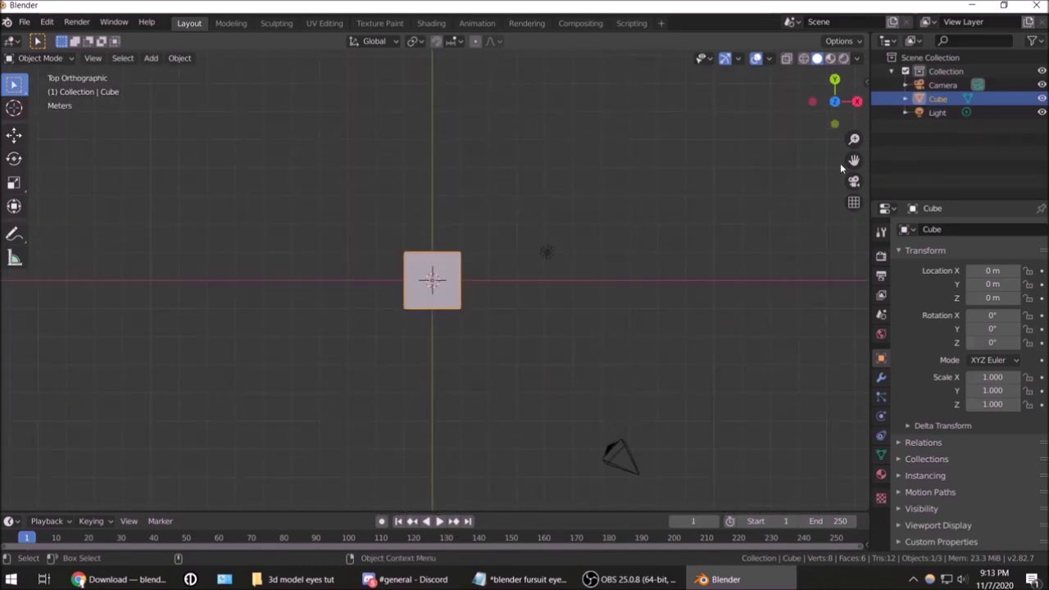
- Pan the cube back to centre and zoom in closer from the top
drag(854, 160, 928, 69)
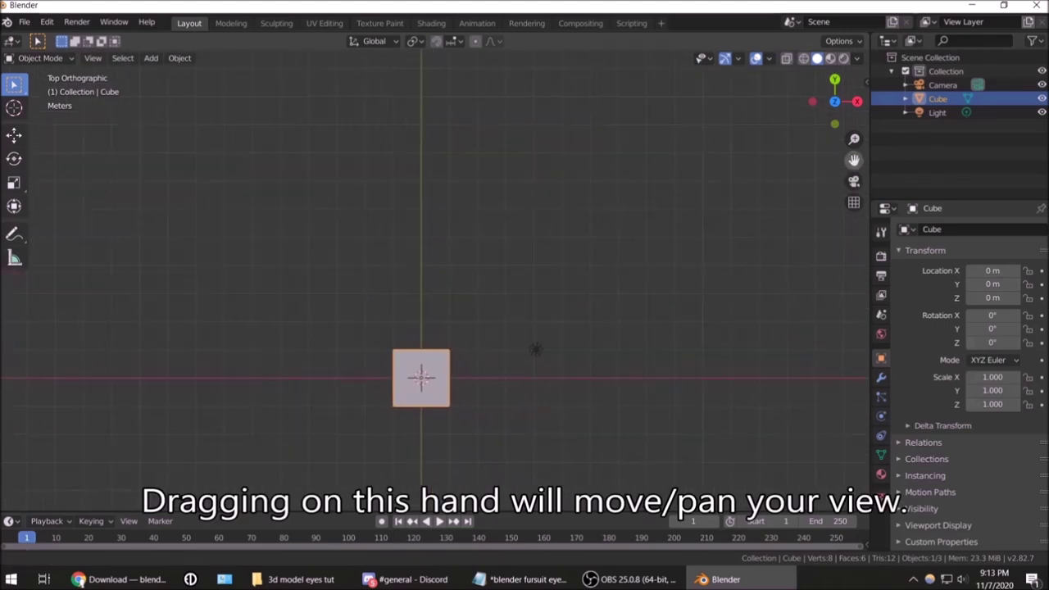
drag(855, 160, 782, 269)
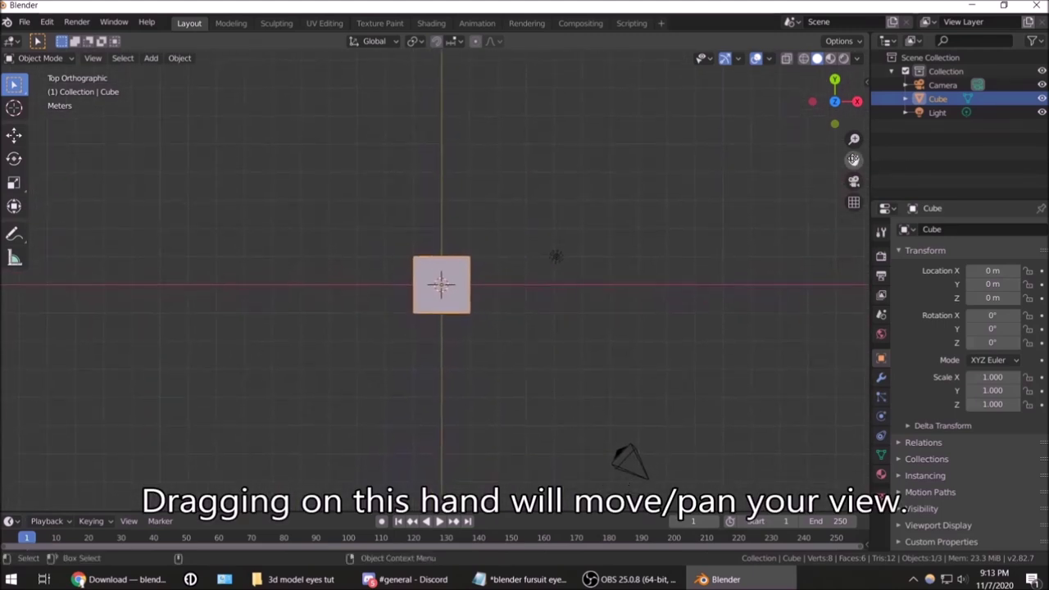
scroll(526, 271, up, 3)
scroll(525, 271, up, 1)
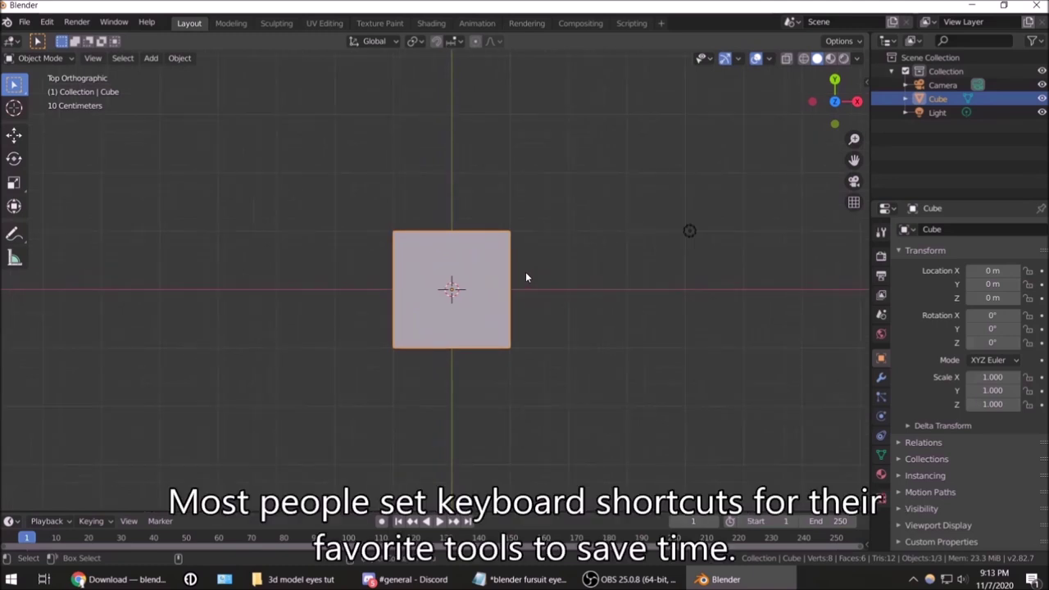
click(147, 22)
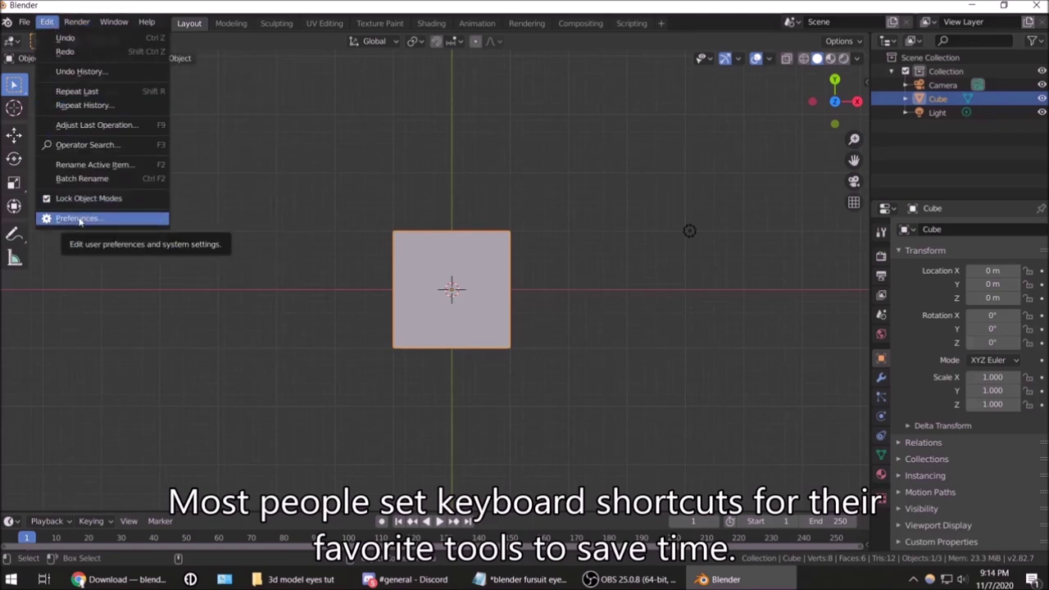
click(82, 219)
click(55, 243)
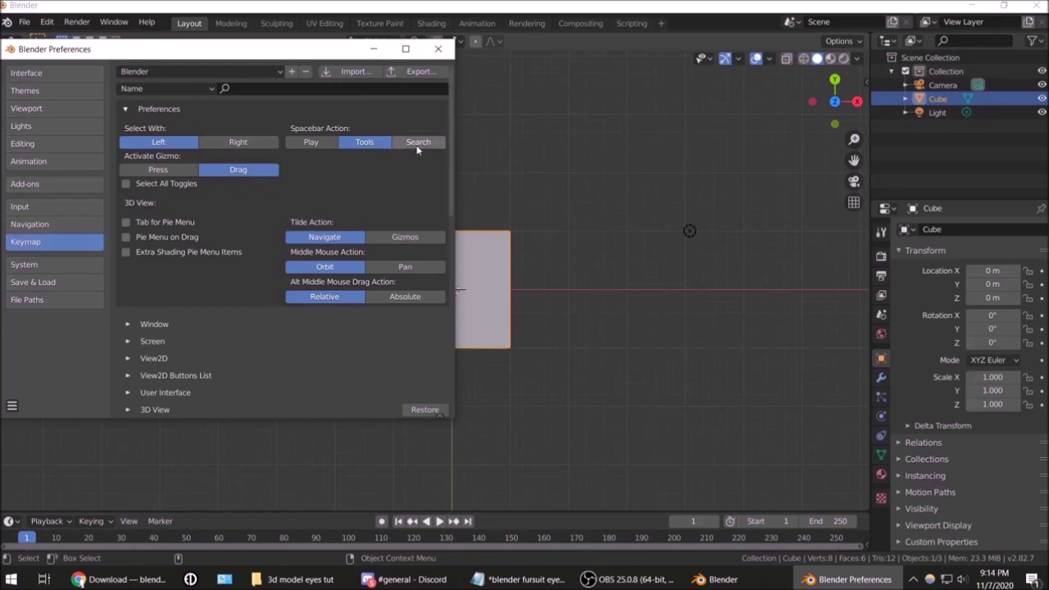
scroll(450, 164, down, 1)
scroll(449, 164, down, 4)
scroll(449, 164, up, 5)
click(261, 88)
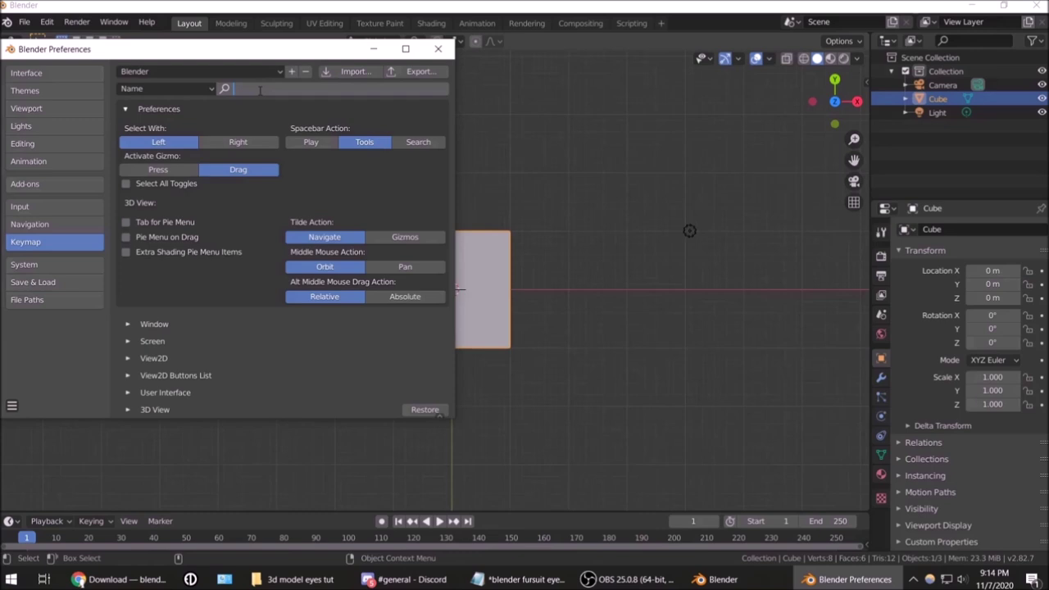
text(pan)
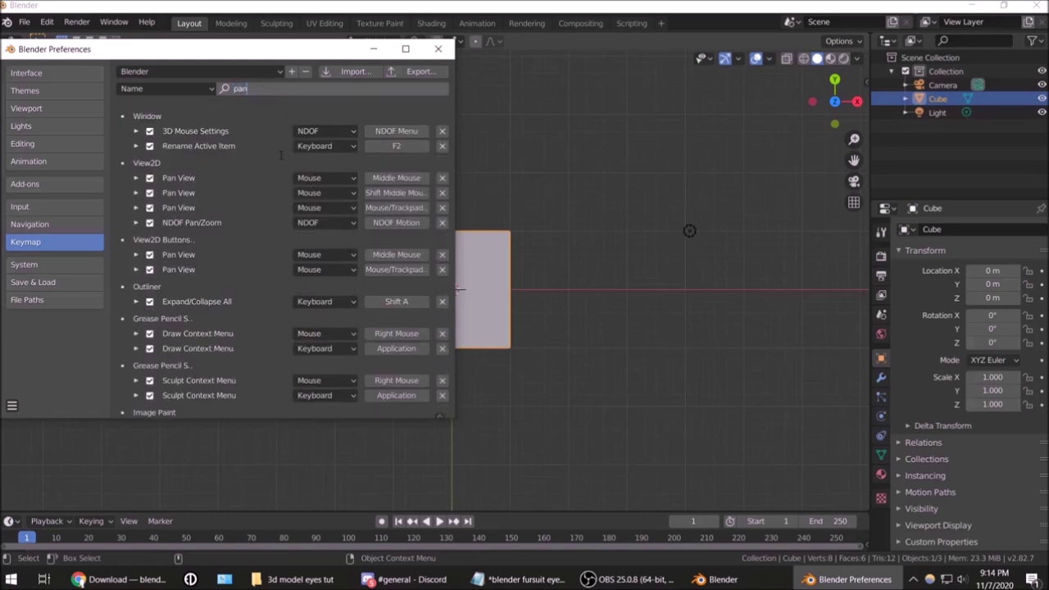
key(Return)
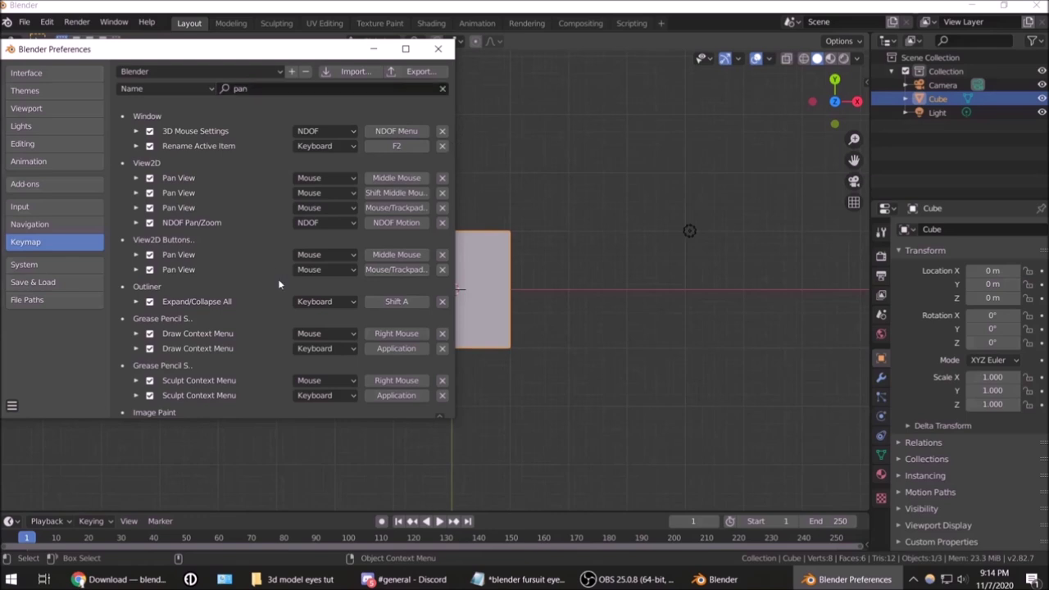
scroll(279, 283, down, 1)
scroll(279, 283, down, 4)
scroll(278, 278, down, 3)
scroll(278, 279, down, 1)
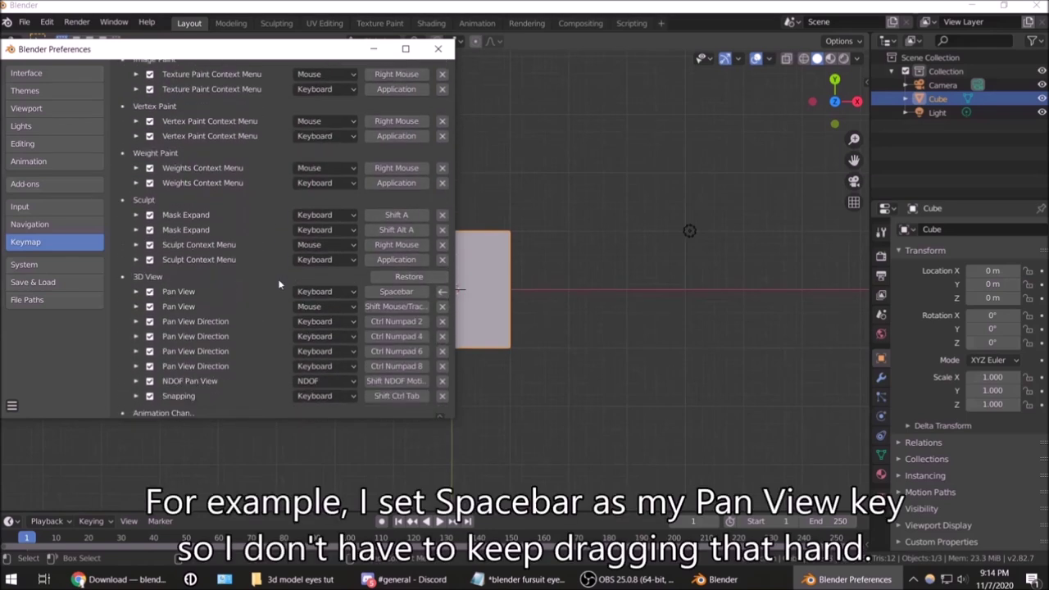
scroll(278, 279, down, 1)
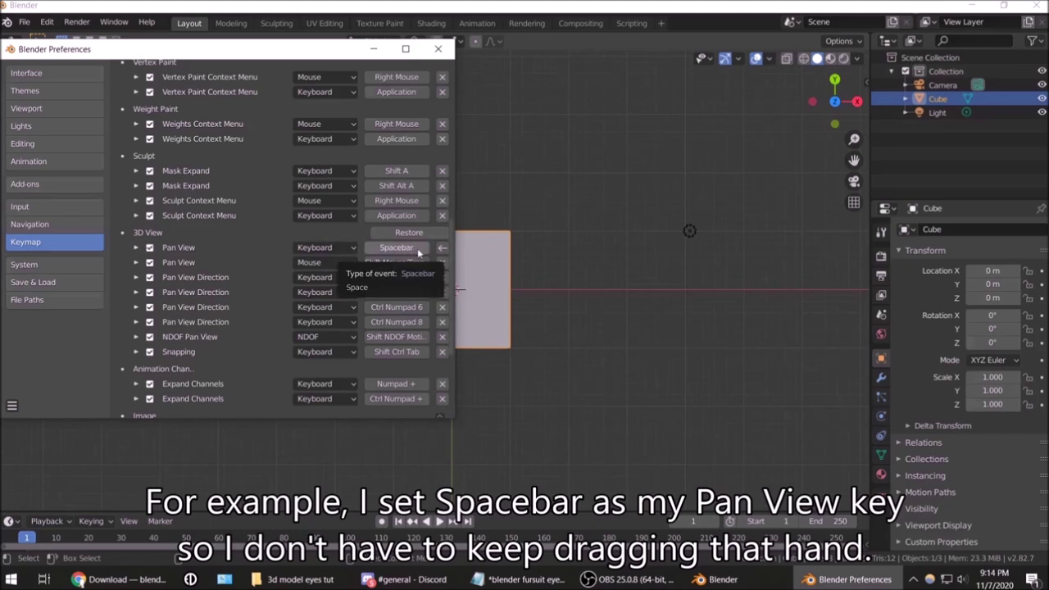
click(438, 51)
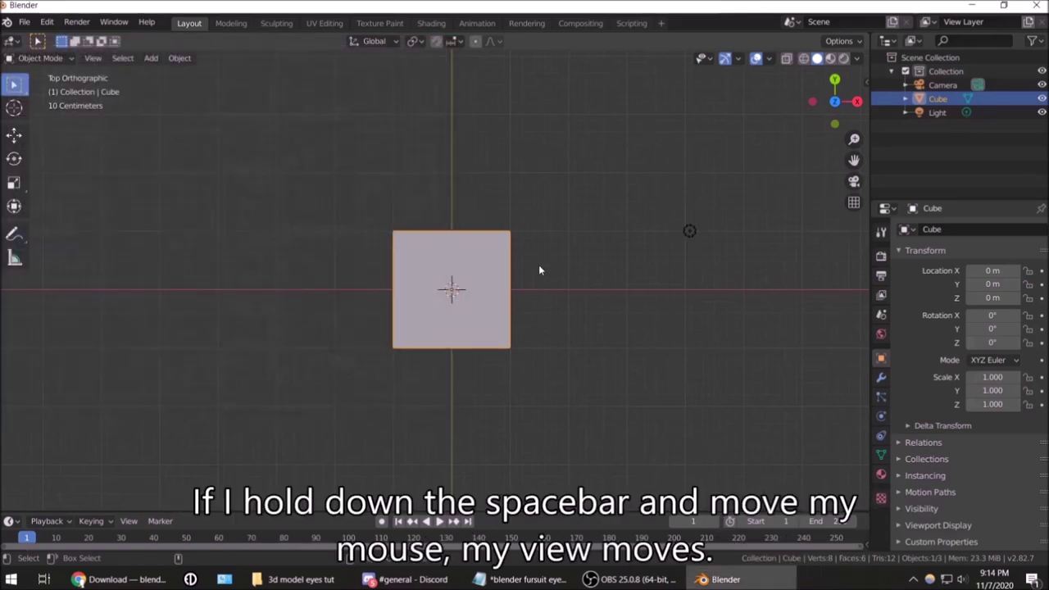
- In Scene properties, set Unit System to Imperial and Length to Inches
key(space)
key(space)
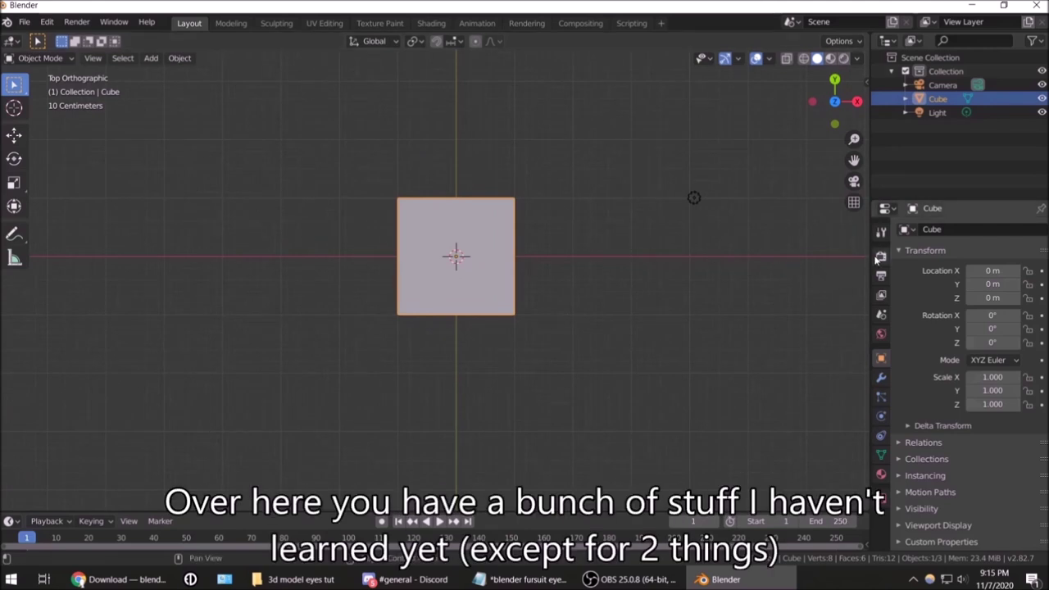
click(882, 315)
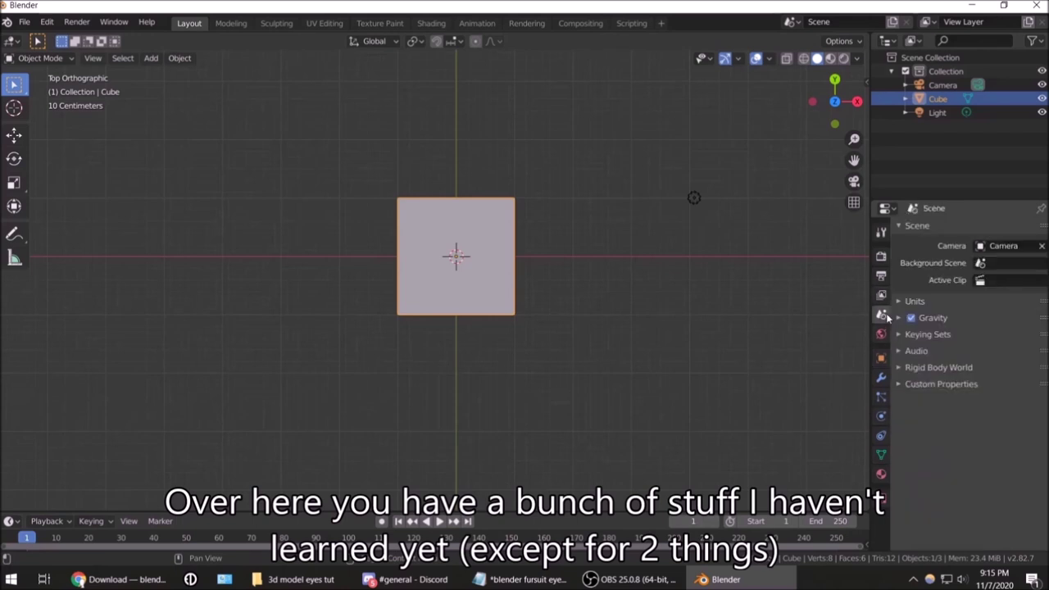
click(900, 301)
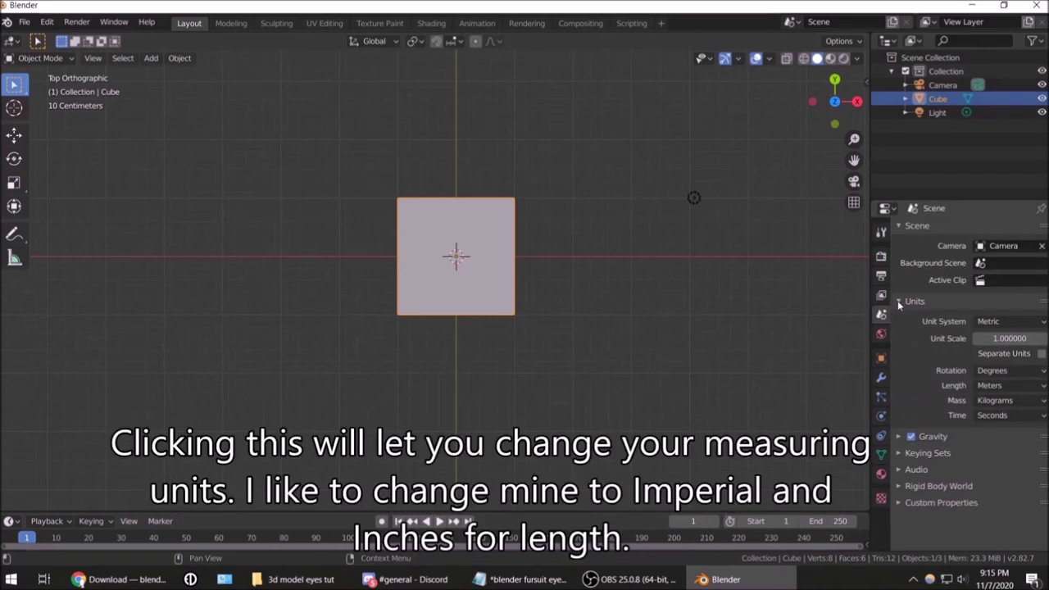
click(1018, 323)
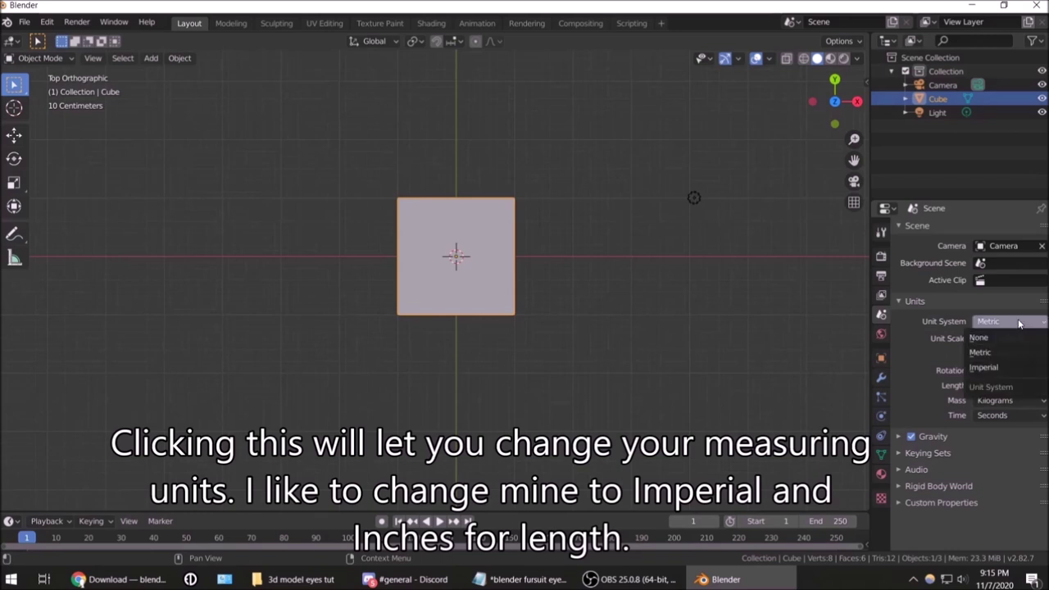
click(1012, 368)
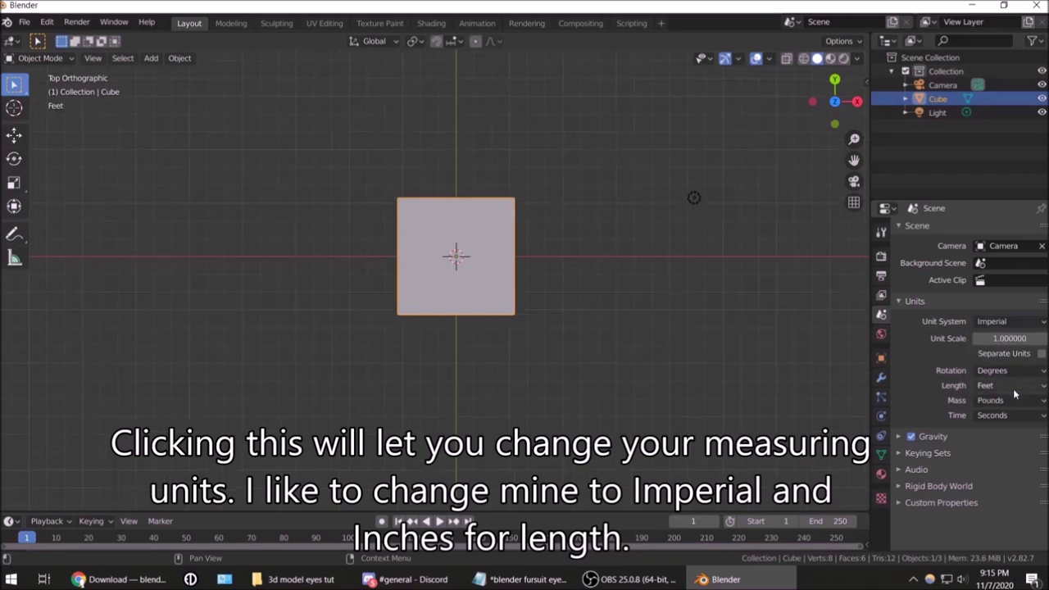
click(1014, 389)
click(995, 449)
scroll(502, 336, up, 3)
mouse_move(835, 102)
mouse_down()
mouse_move(824, 139)
mouse_move(833, 105)
mouse_up()
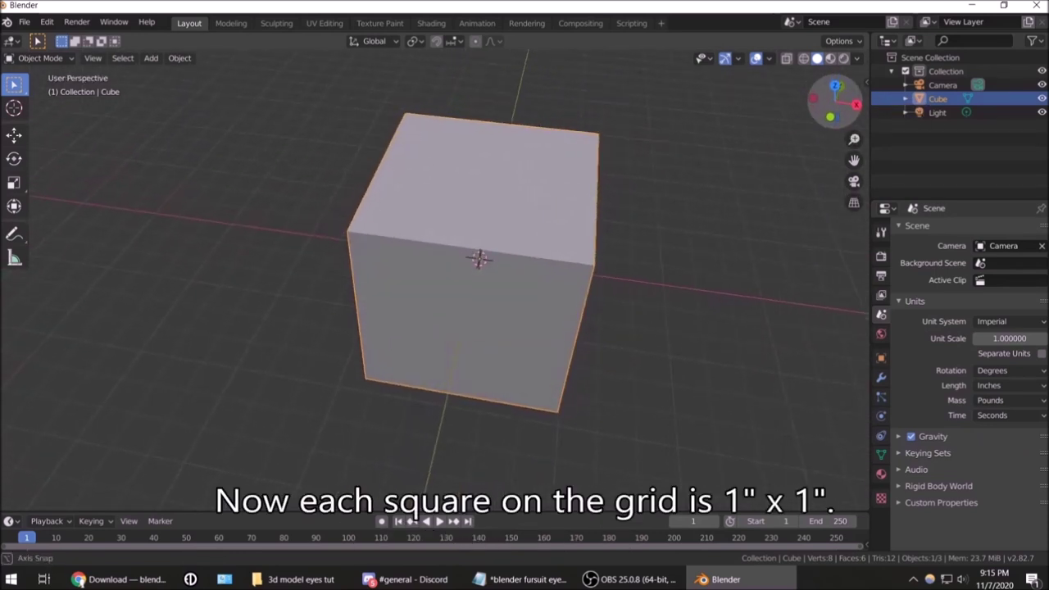
- From the top view, take a trial measurement with the Measure tool
click(834, 85)
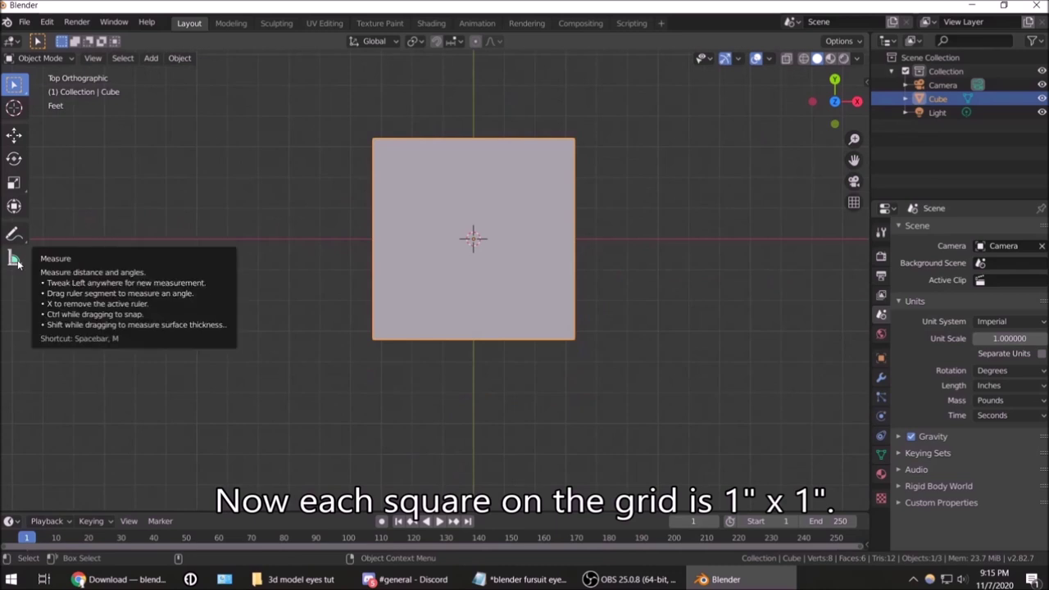
click(16, 260)
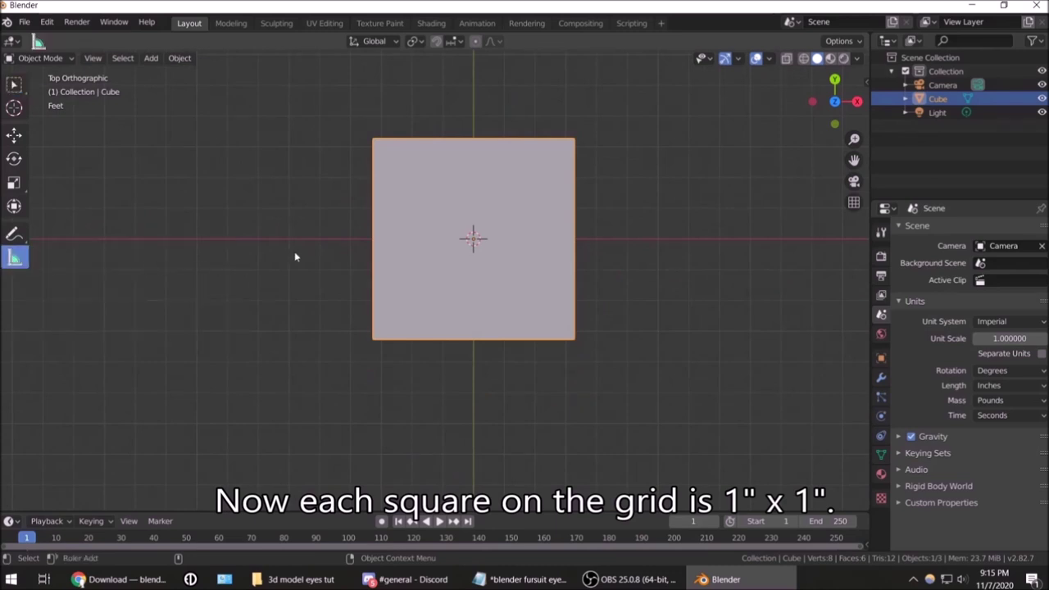
drag(289, 243, 323, 240)
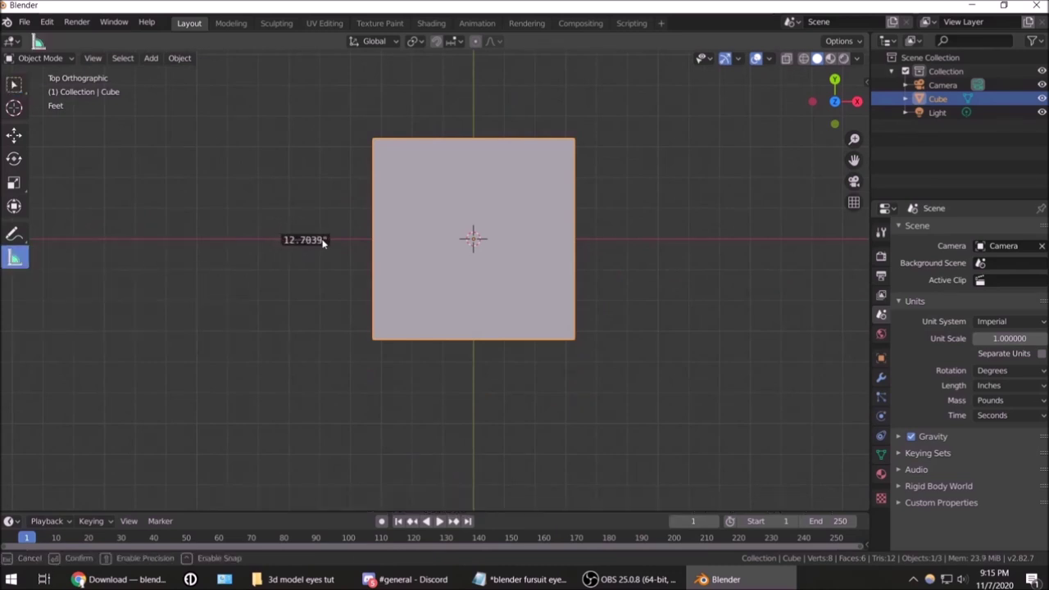
drag(320, 239, 320, 239)
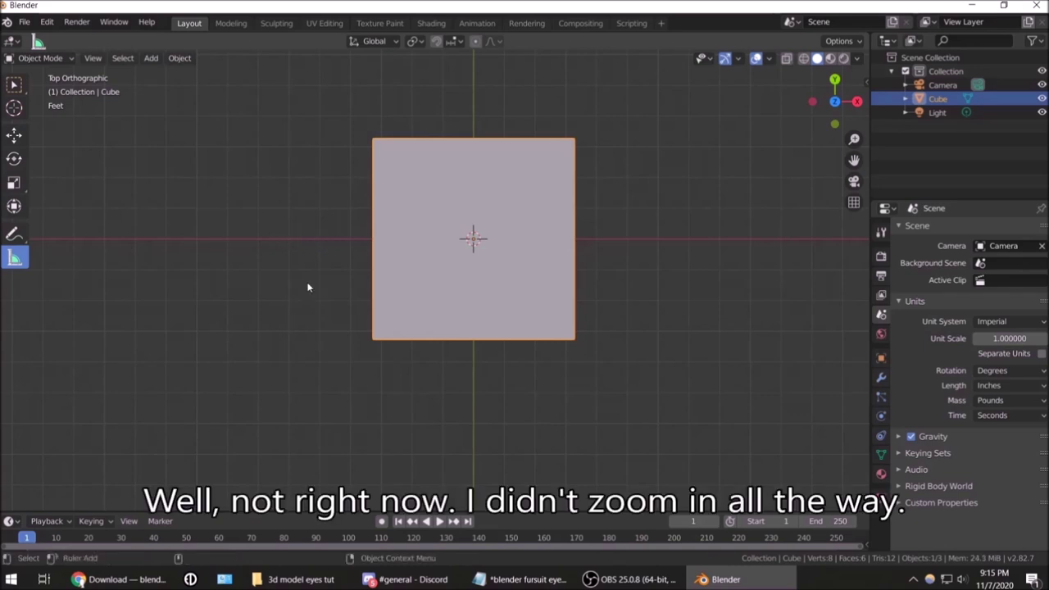
scroll(249, 213, up, 3)
scroll(248, 213, up, 1)
scroll(255, 218, down, 2)
scroll(395, 171, up, 2)
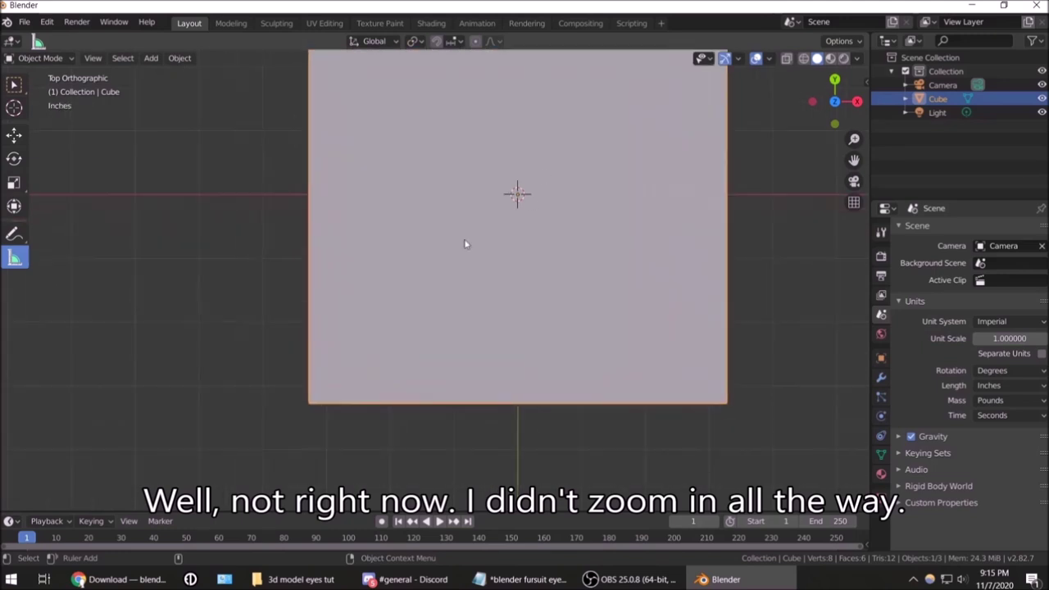
- Delete the cube, verify about one inch per grid square, and drag in the template image
key(Delete)
mouse_move(495, 255)
shift+middle_down()
mouse_move(605, 141)
mouse_move(466, 306)
mouse_move(508, 246)
mouse_move(457, 267)
shift+middle_up()
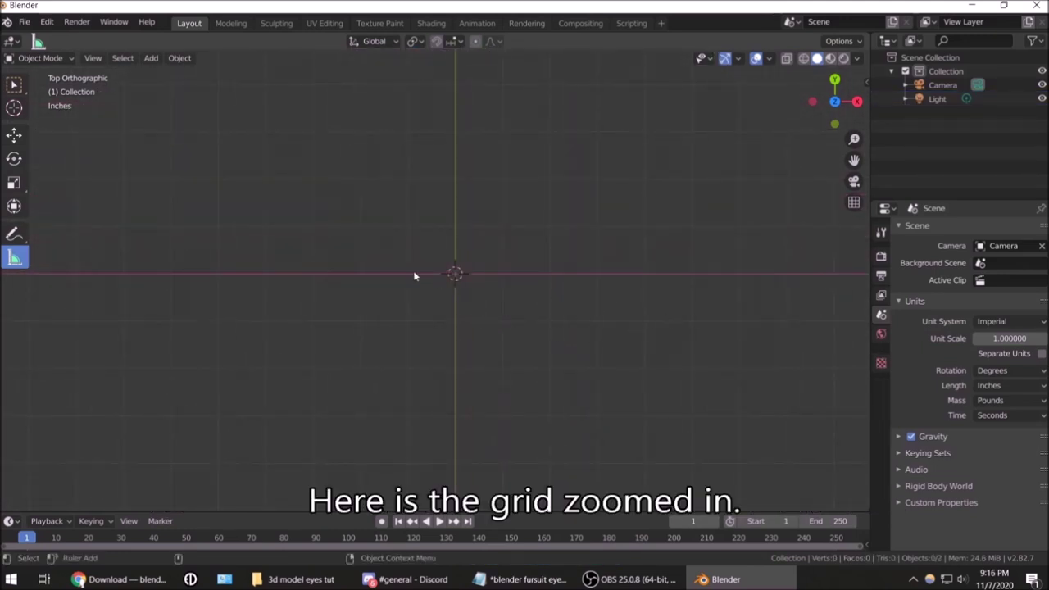
drag(409, 277, 456, 274)
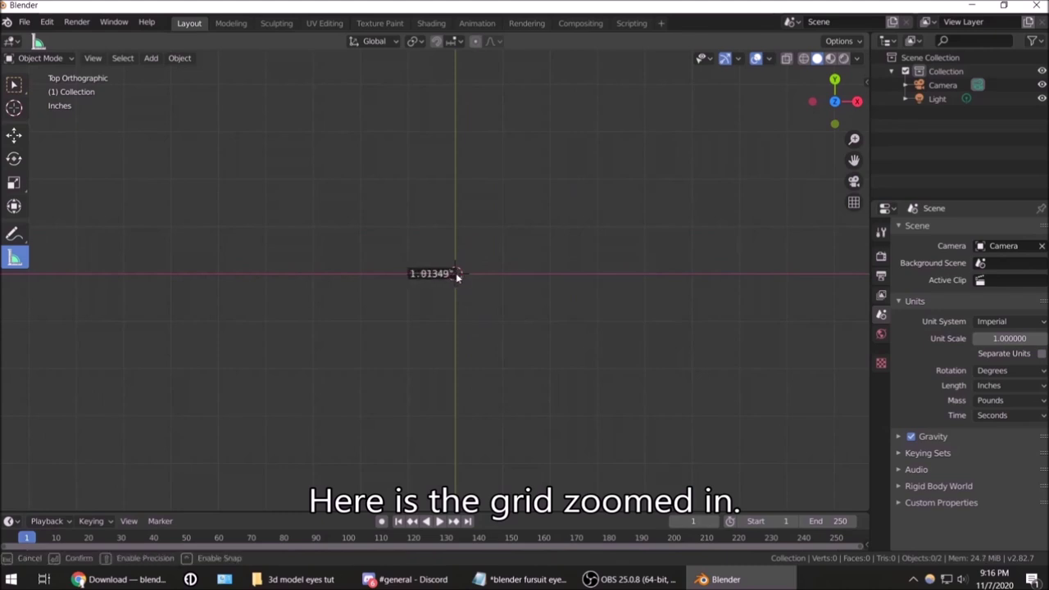
key(Delete)
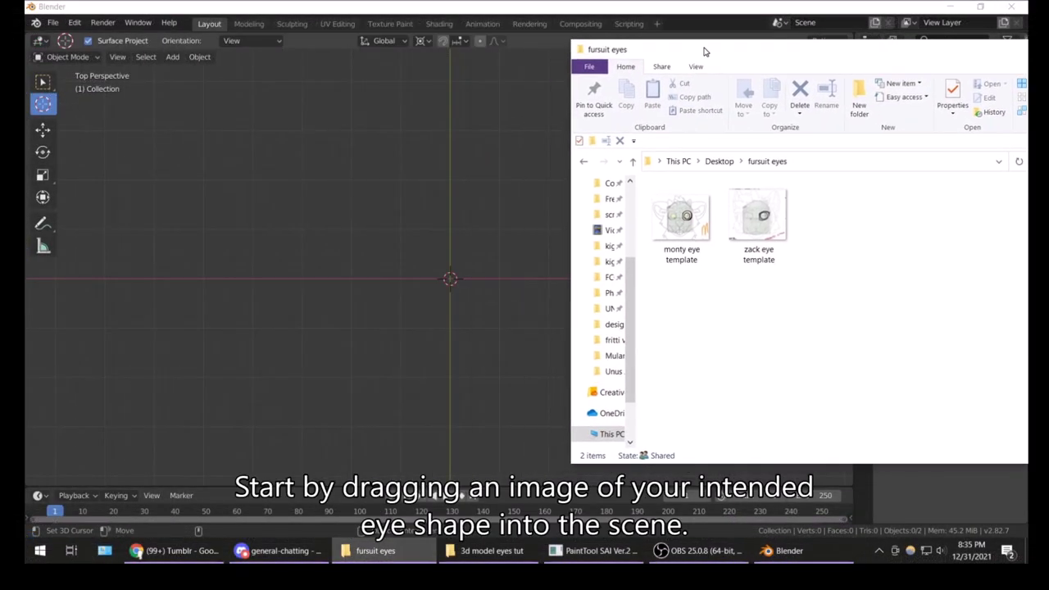
drag(767, 220, 451, 281)
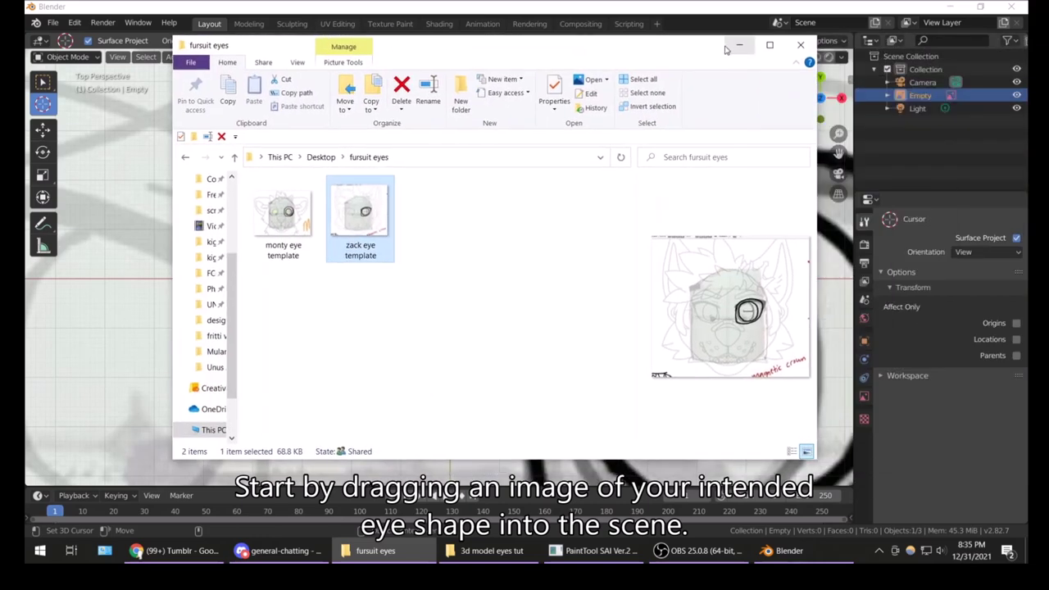
- Set the scene units to Imperial with Length in Inches
click(737, 46)
scroll(417, 264, down, 3)
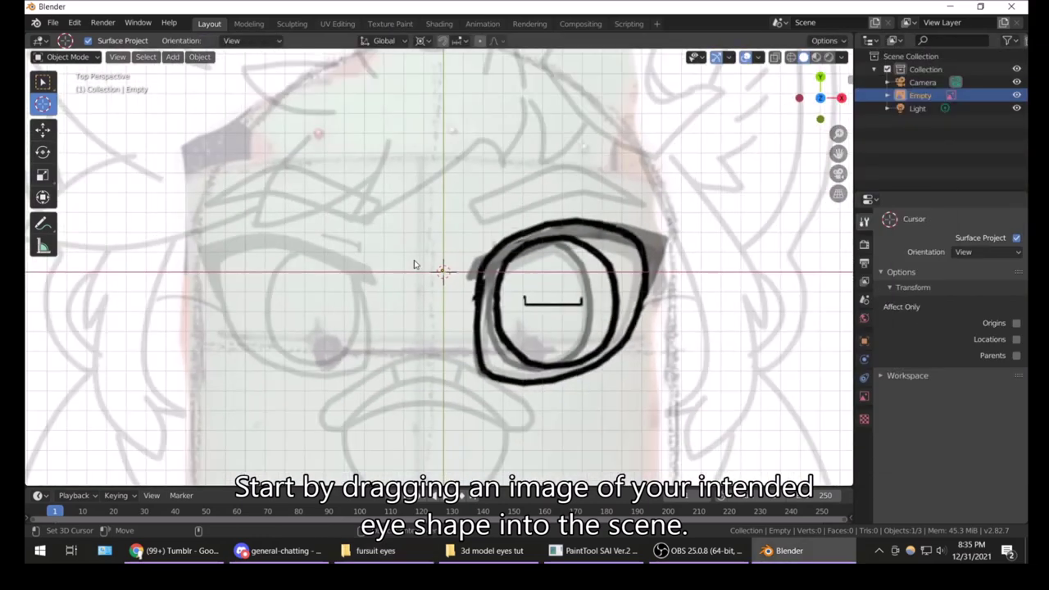
scroll(417, 264, down, 3)
scroll(417, 264, down, 1)
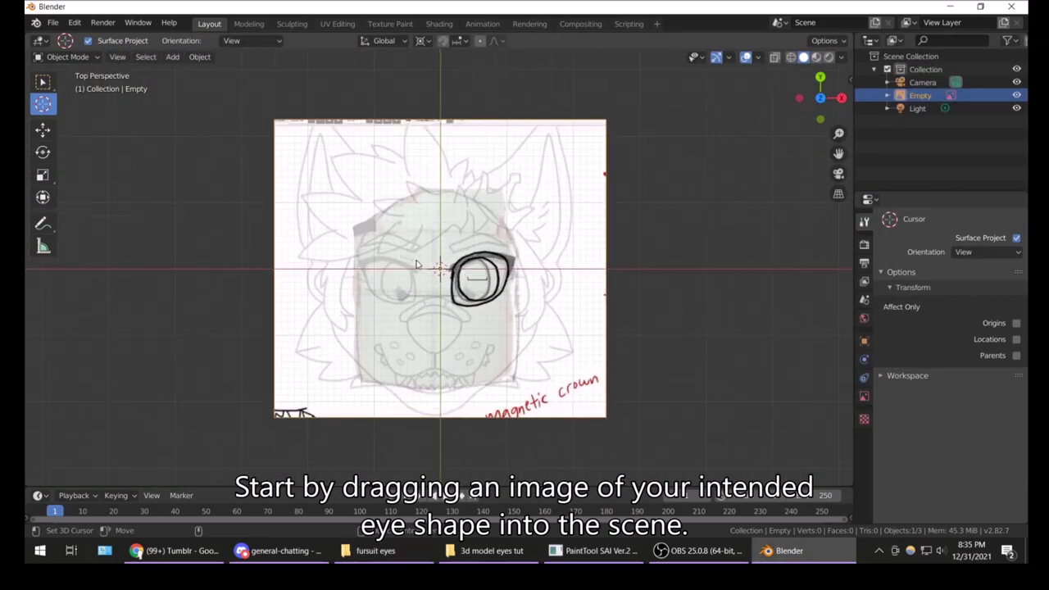
click(868, 301)
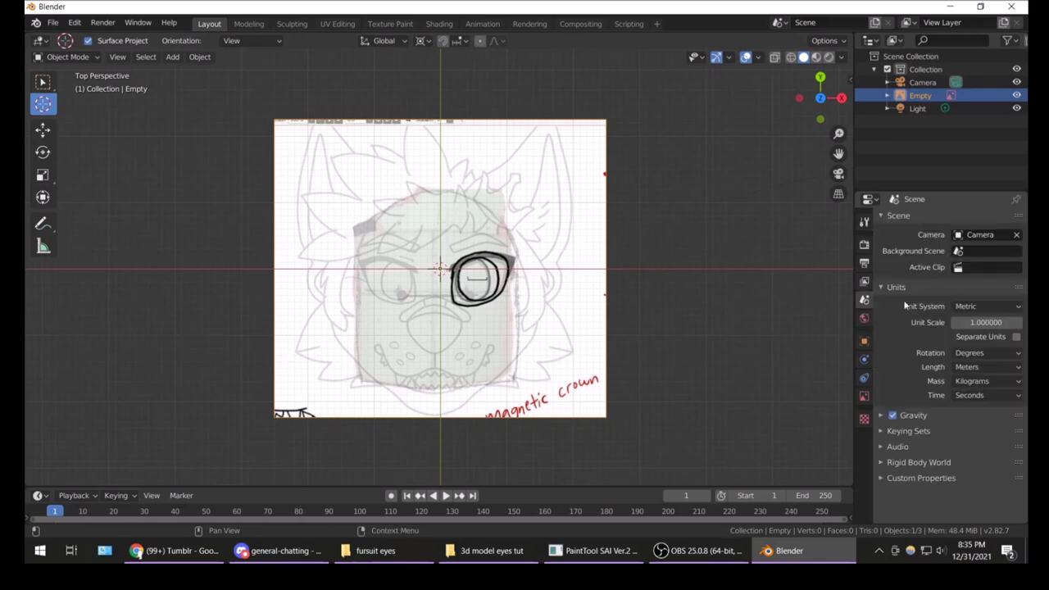
click(983, 305)
click(978, 353)
click(984, 367)
click(967, 420)
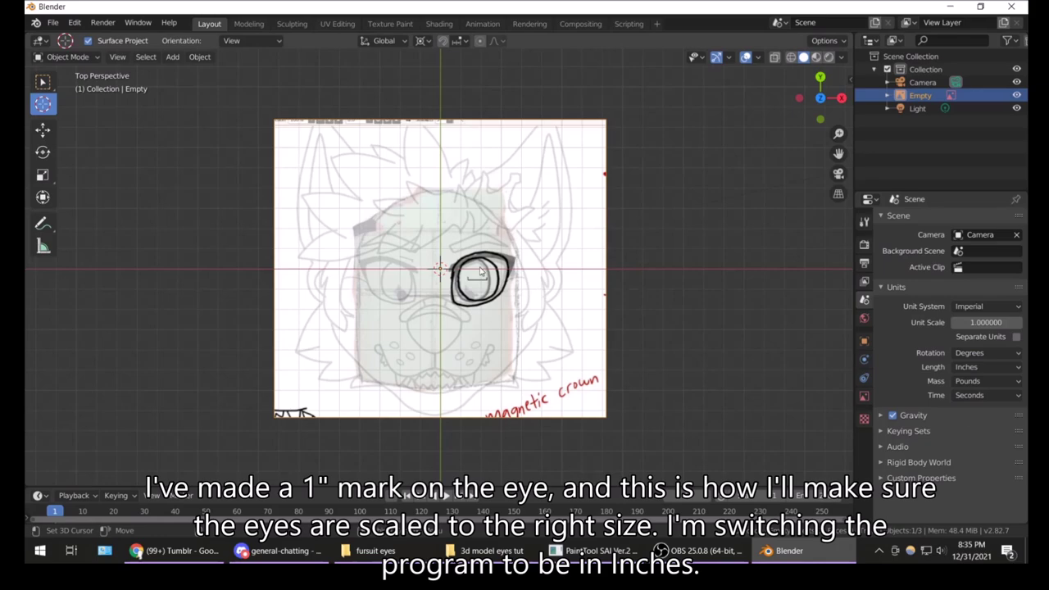
- Centre the eye template in view and shrink the reference image
scroll(492, 283, up, 6)
scroll(508, 312, up, 2)
scroll(540, 364, up, 3)
shift+middle_drag(540, 364, 596, 327)
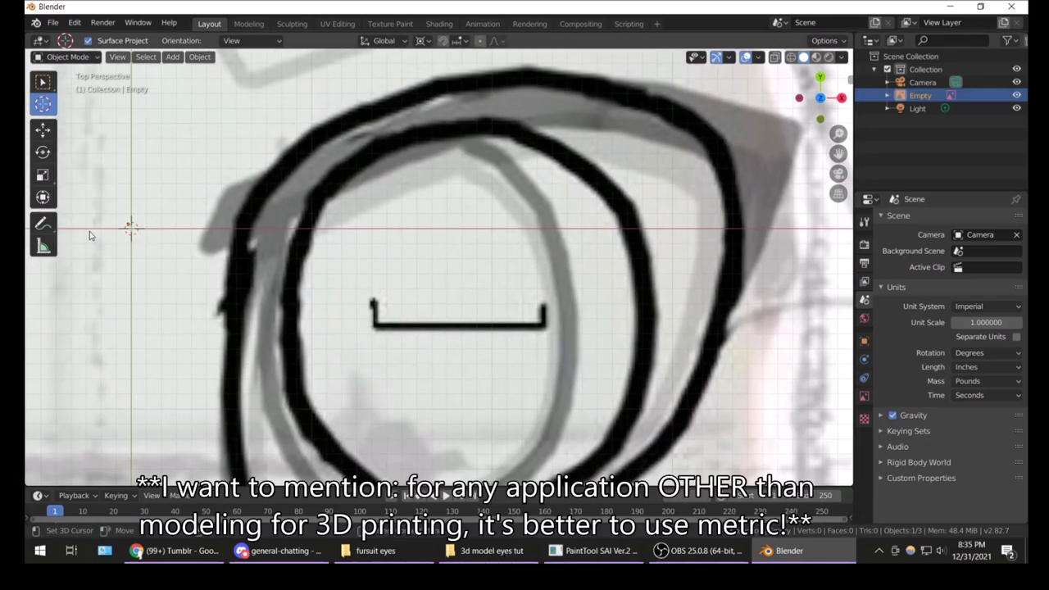
scroll(90, 235, down, 3)
scroll(217, 226, up, 3)
scroll(127, 204, down, 6)
scroll(461, 254, down, 3)
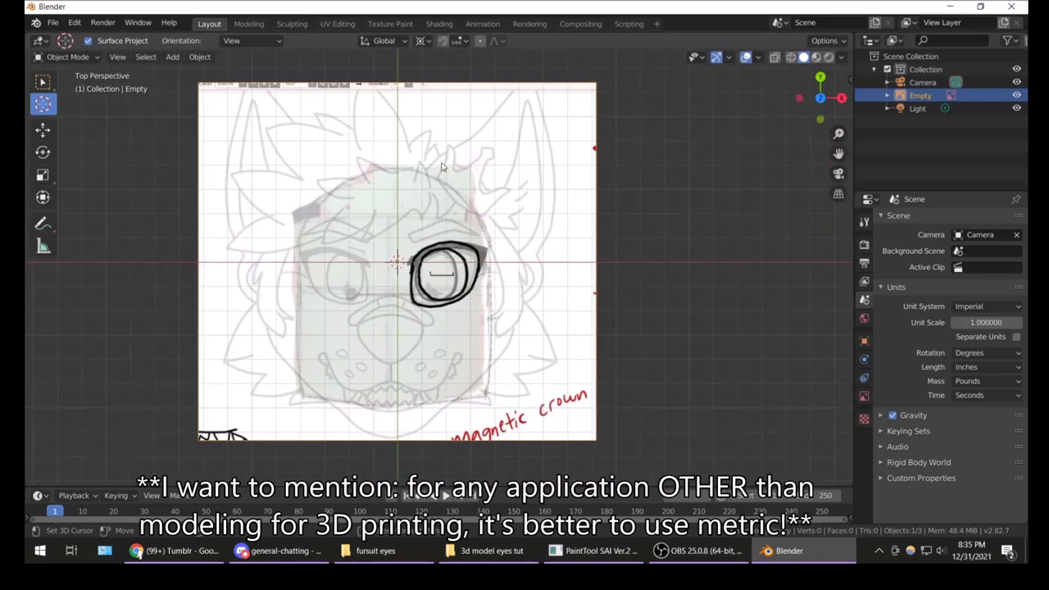
key(s)
click(402, 250)
- Zoom in and rescale the reference image once more
scroll(293, 223, up, 5)
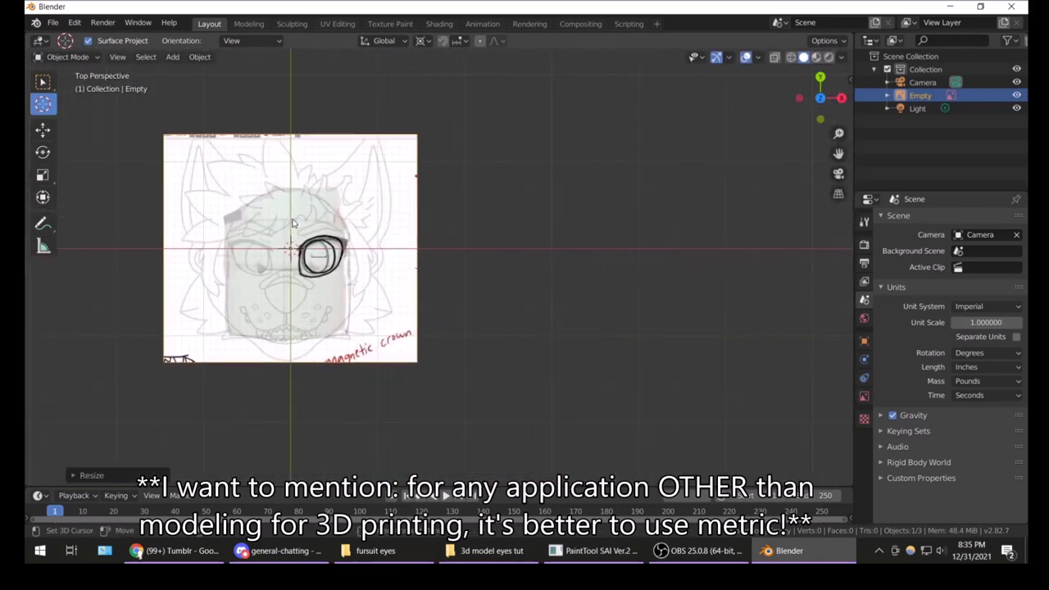
scroll(293, 223, up, 3)
scroll(344, 234, up, 4)
scroll(437, 240, up, 2)
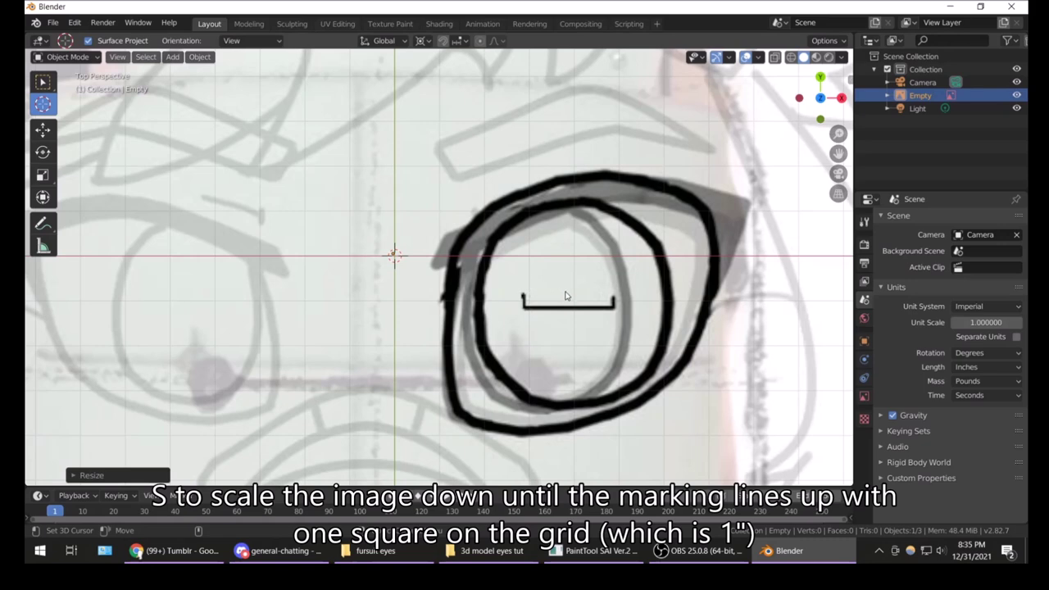
key(s)
click(591, 189)
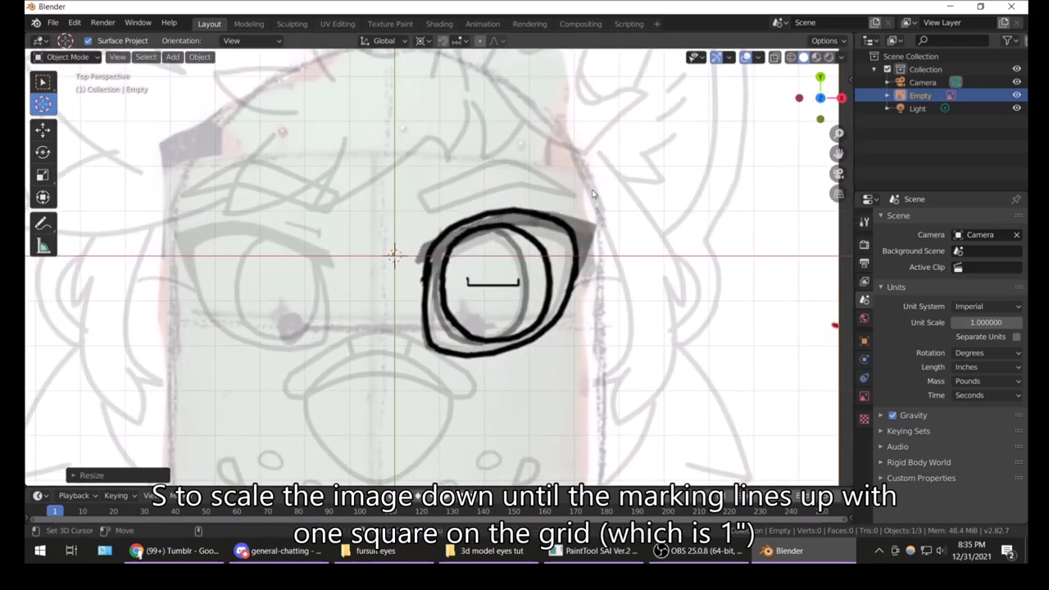
scroll(469, 287, up, 2)
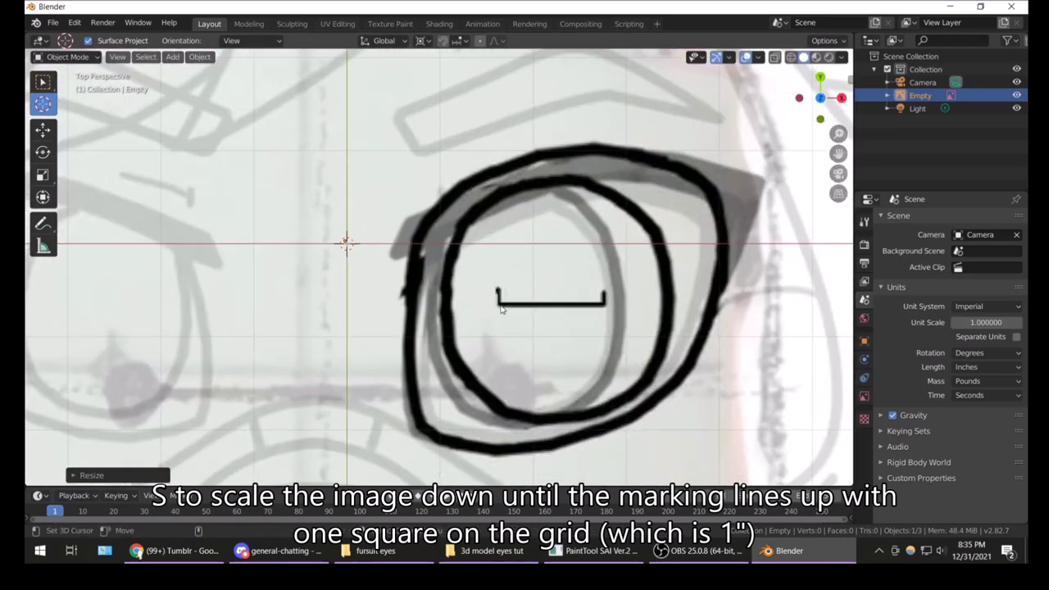
- Fit the 1" mark to exactly one grid square and reset the 3D cursor to origin
key(g)
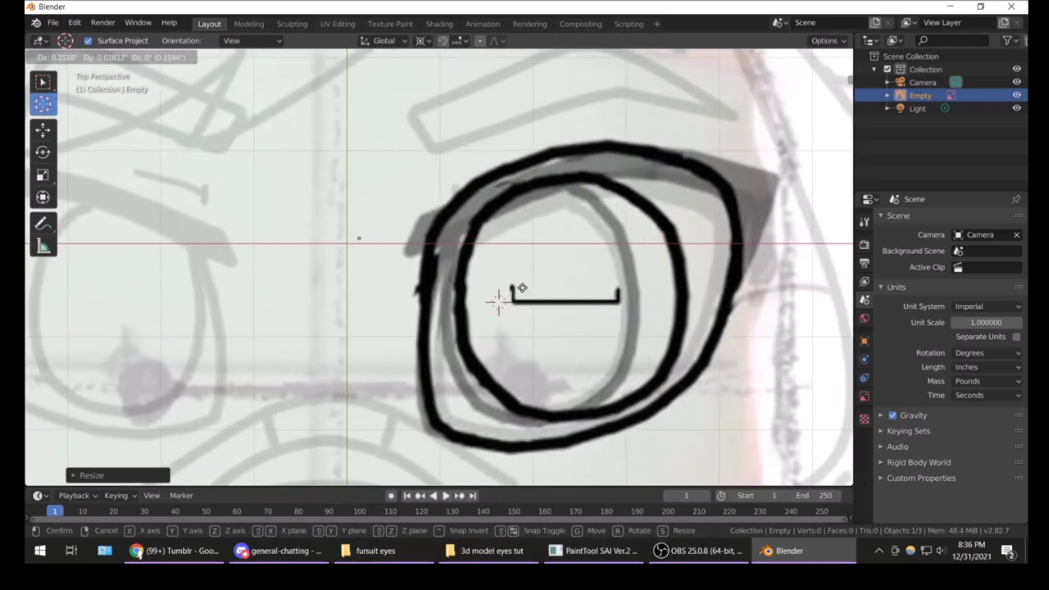
click(540, 298)
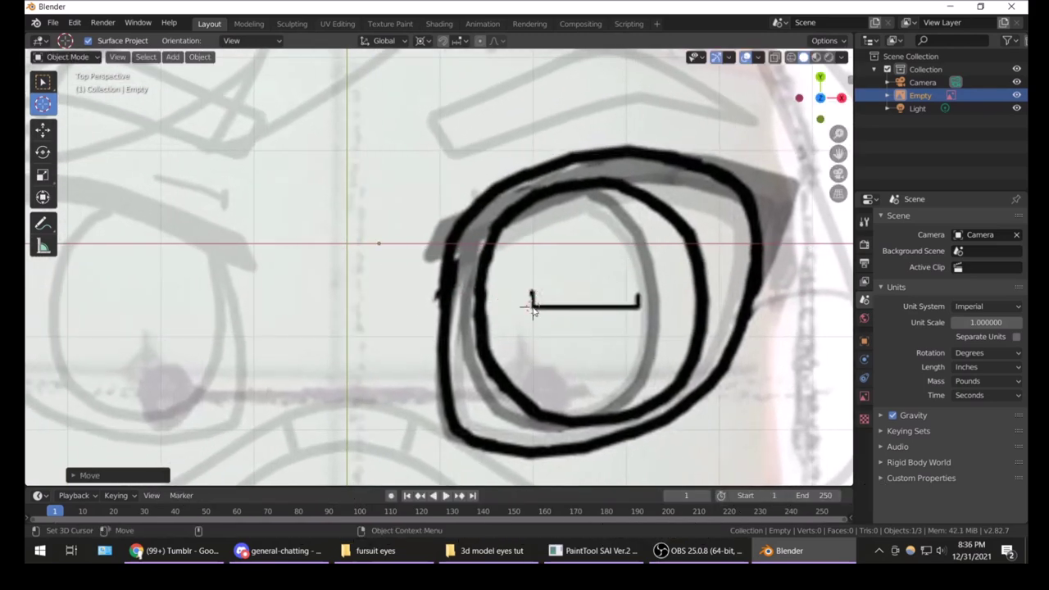
key(s)
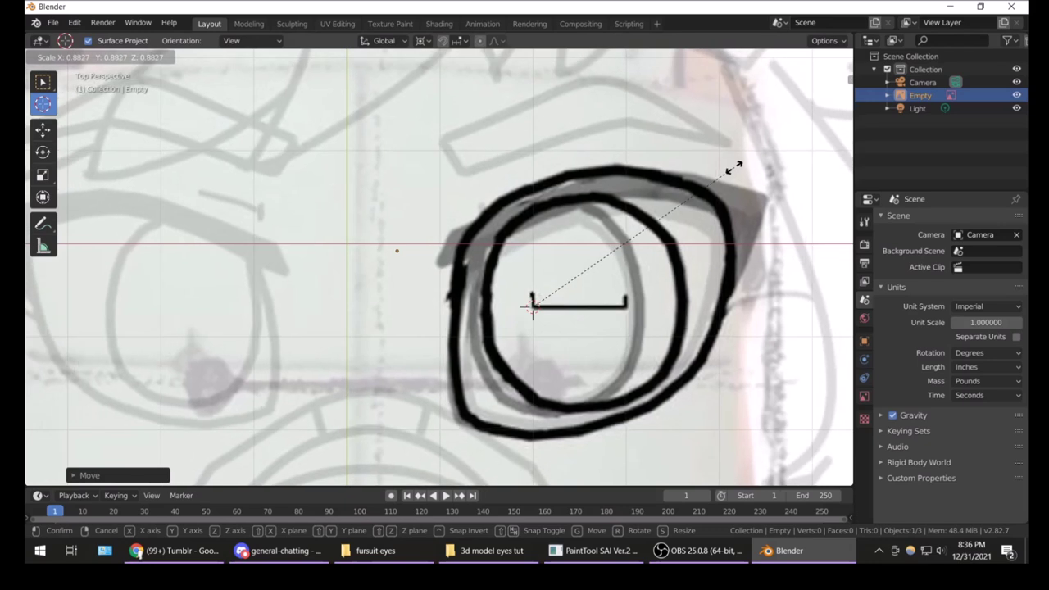
click(735, 170)
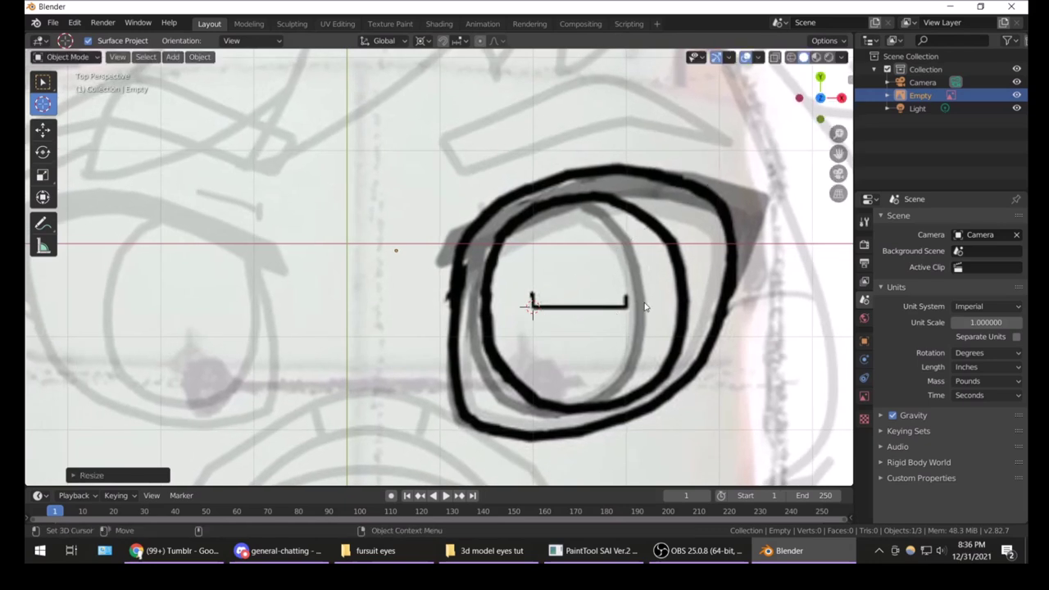
key(shift+s)
click(533, 349)
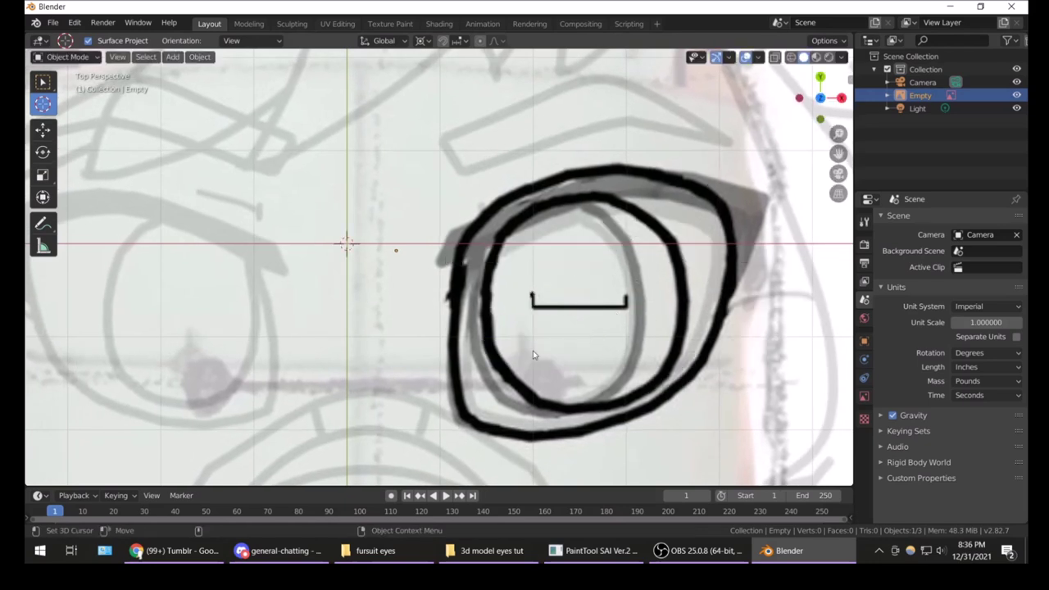
click(52, 245)
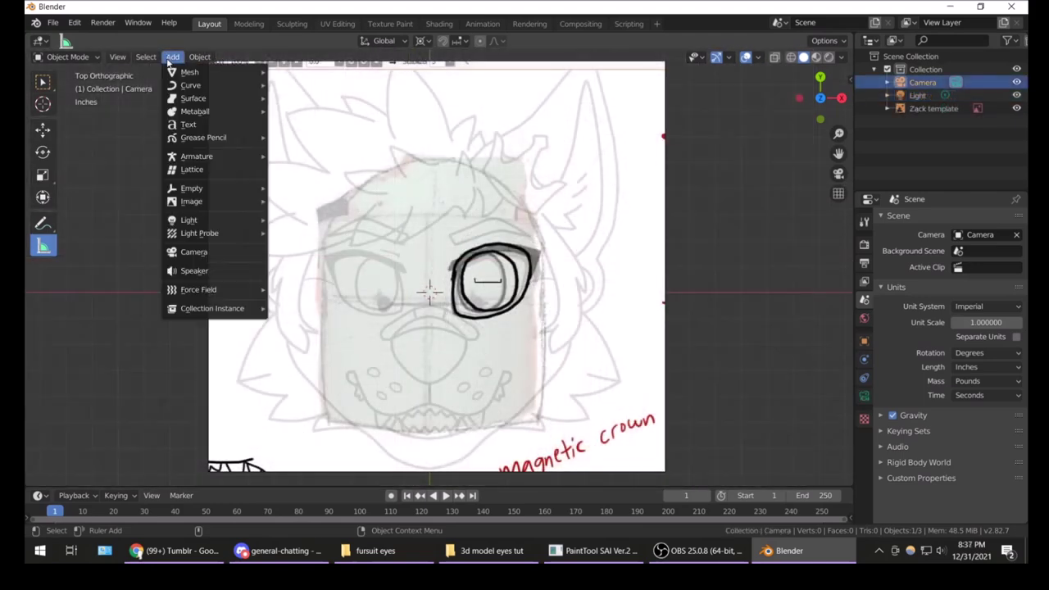
- Add a mesh circle with 42 vertices and a 6-inch radius
mouse_move(190, 72)
click(298, 100)
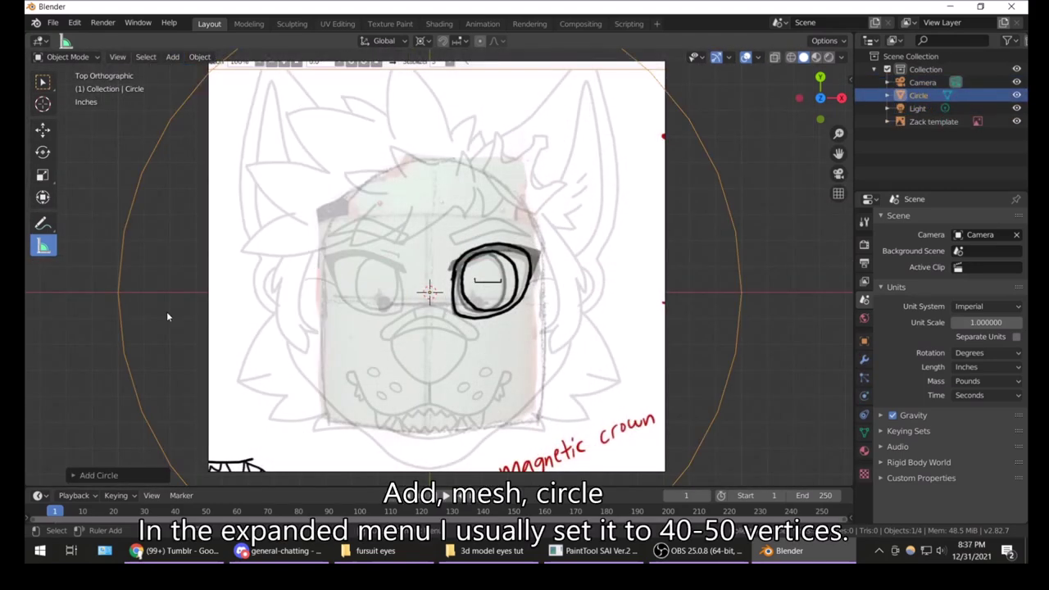
click(75, 477)
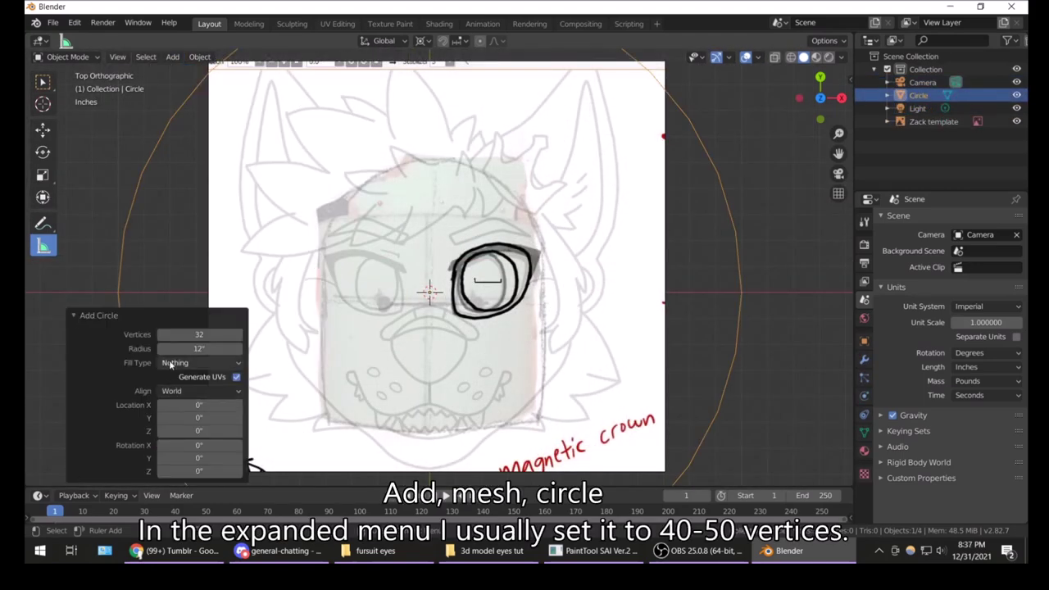
drag(199, 334, 235, 334)
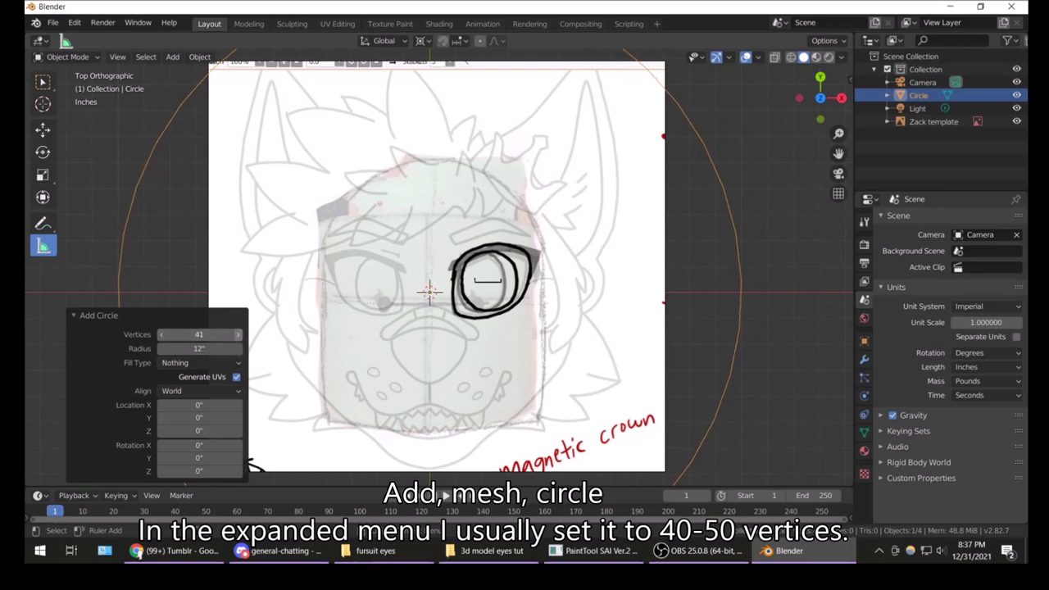
double_click(238, 334)
drag(205, 350, 188, 349)
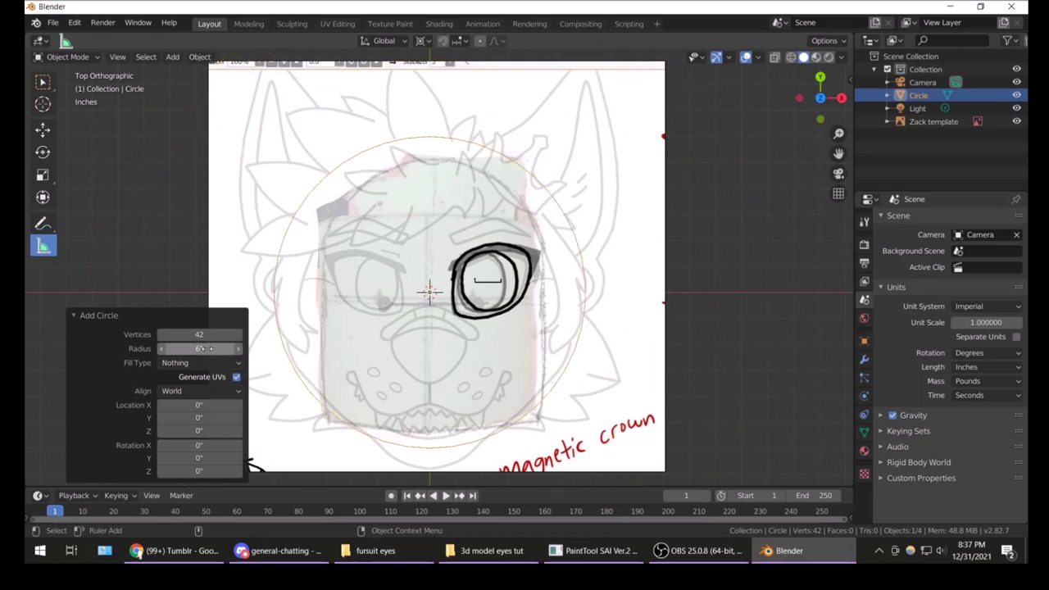
click(75, 315)
- Move the circle over the template eye and shrink it
key(g)
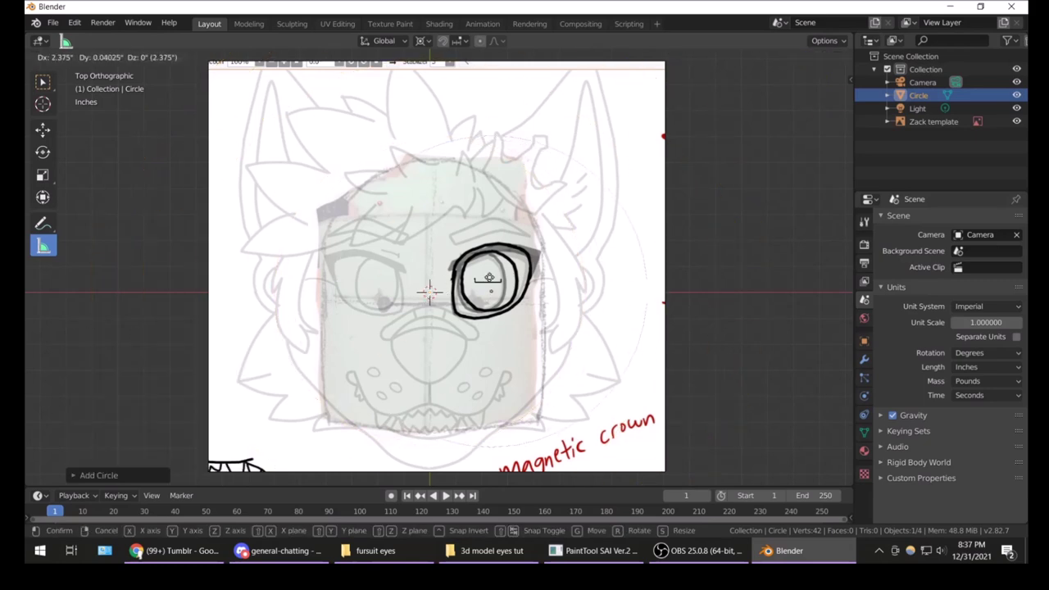
click(486, 267)
key(s)
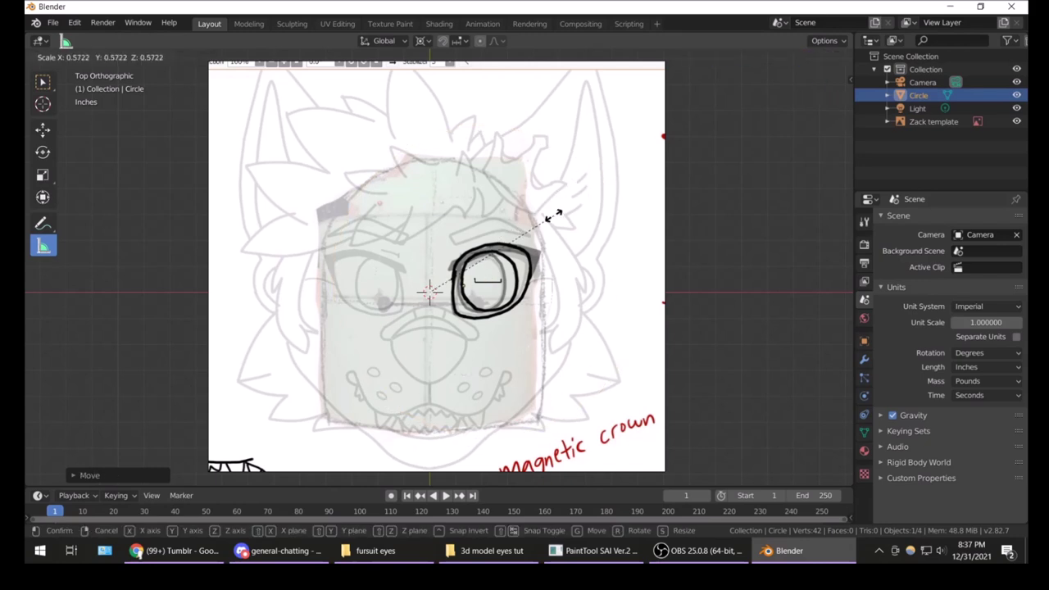
click(474, 283)
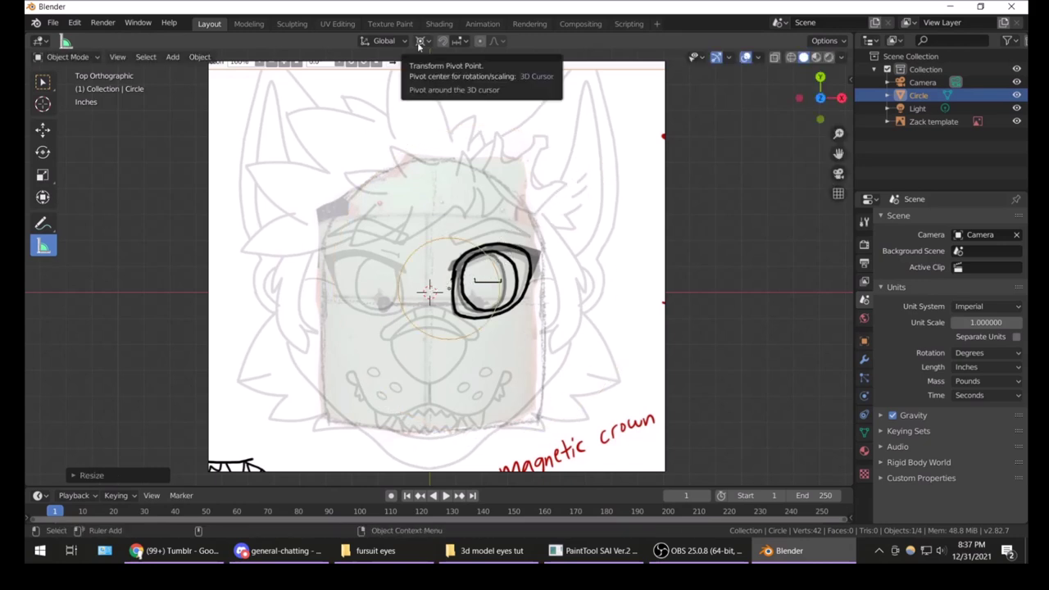
scroll(355, 314, up, 2)
scroll(354, 314, up, 2)
- Resize the circle further until it roughly matches the eye ring
key(s)
click(467, 236)
scroll(467, 236, up, 2)
key(s)
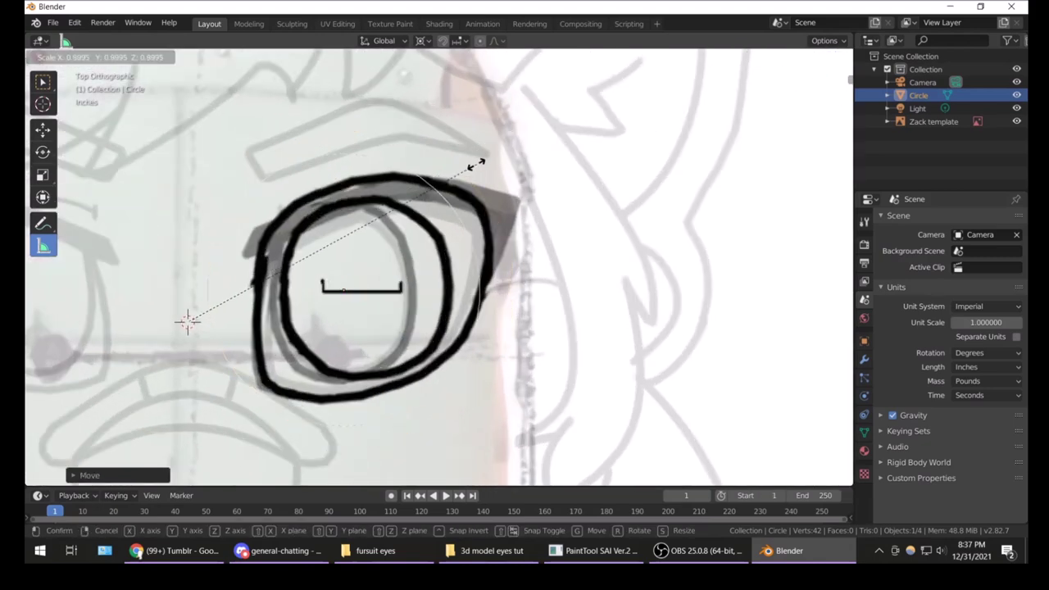
click(483, 163)
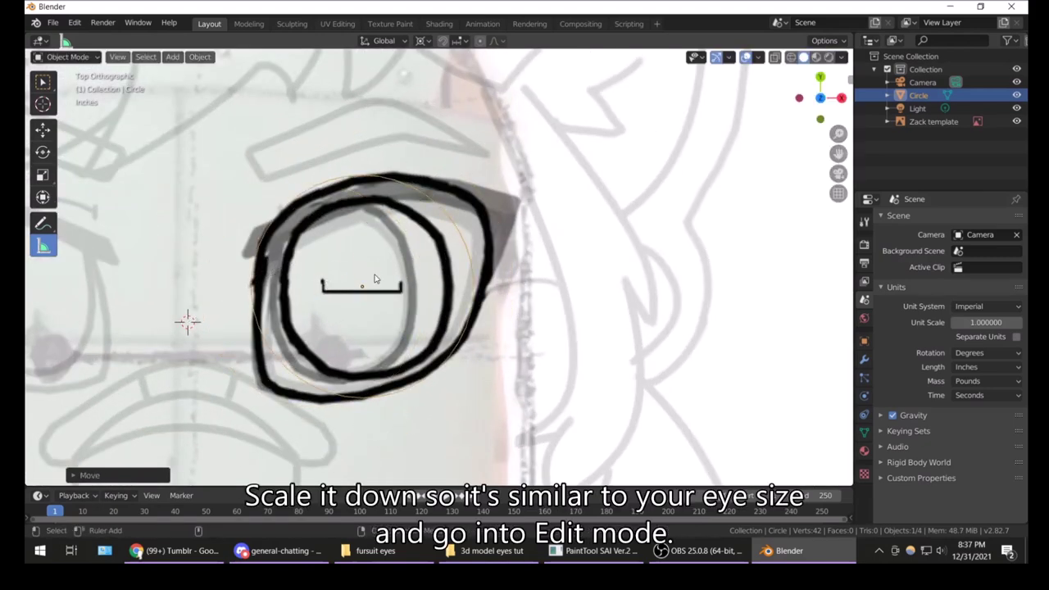
scroll(374, 279, up, 1)
scroll(351, 231, up, 1)
click(96, 55)
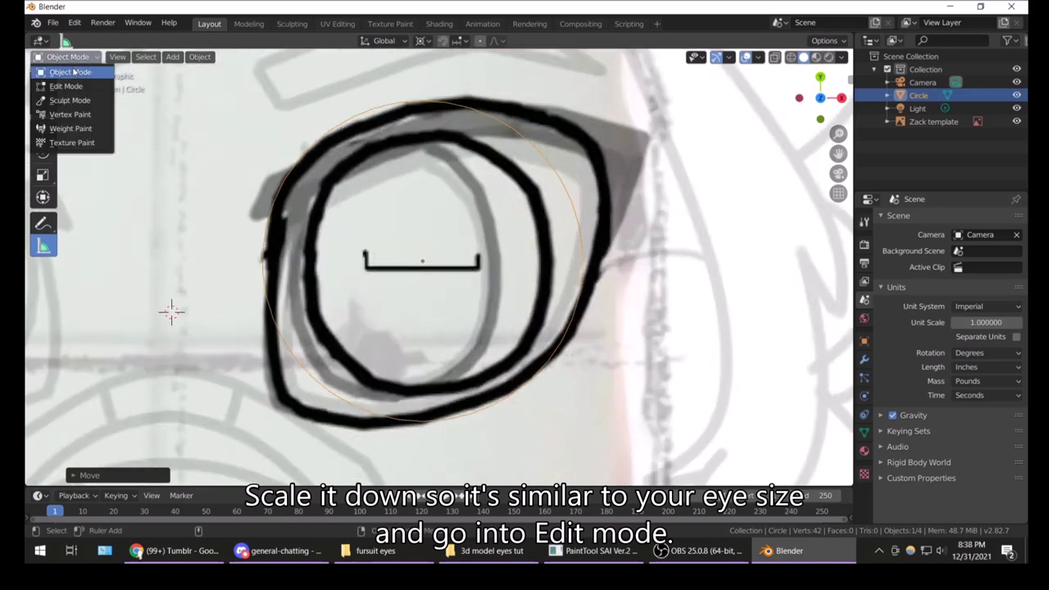
- Enter Edit Mode and move the top-left and right vertices onto the eye outline
click(67, 84)
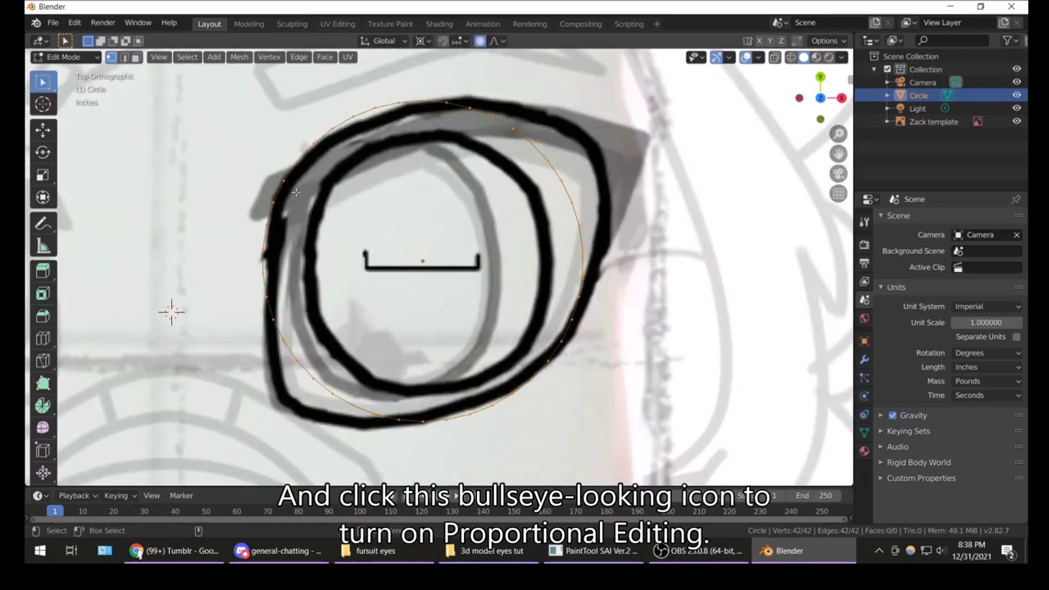
drag(281, 182, 505, 146)
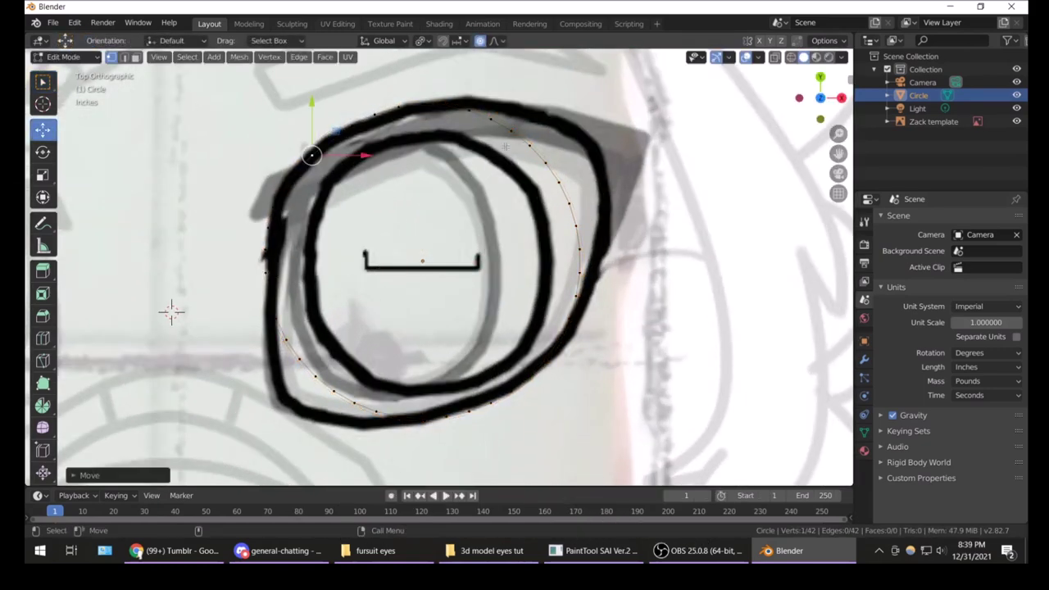
key(g)
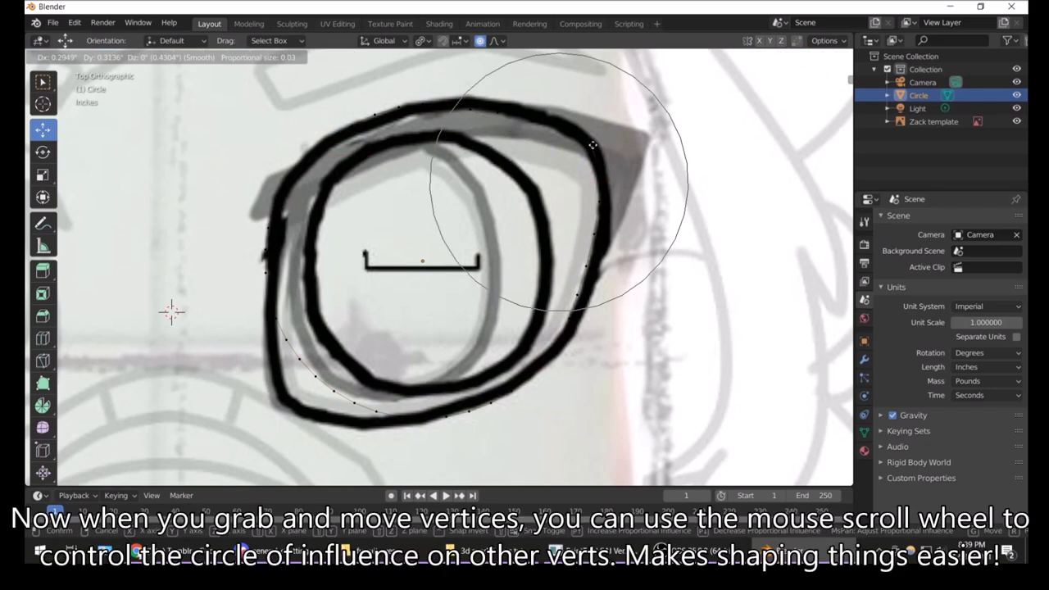
click(596, 148)
key(g)
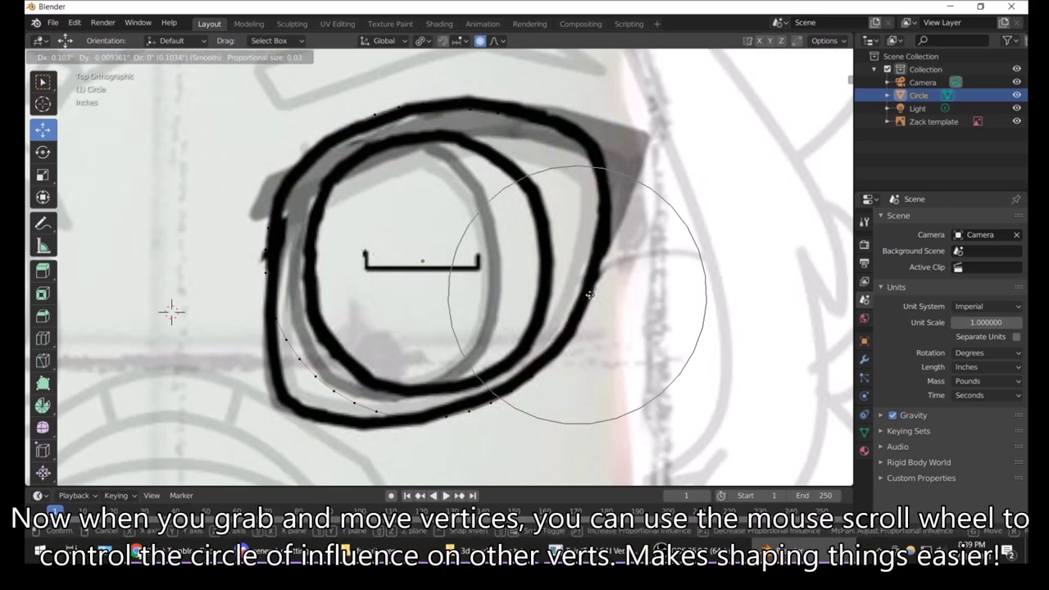
click(584, 291)
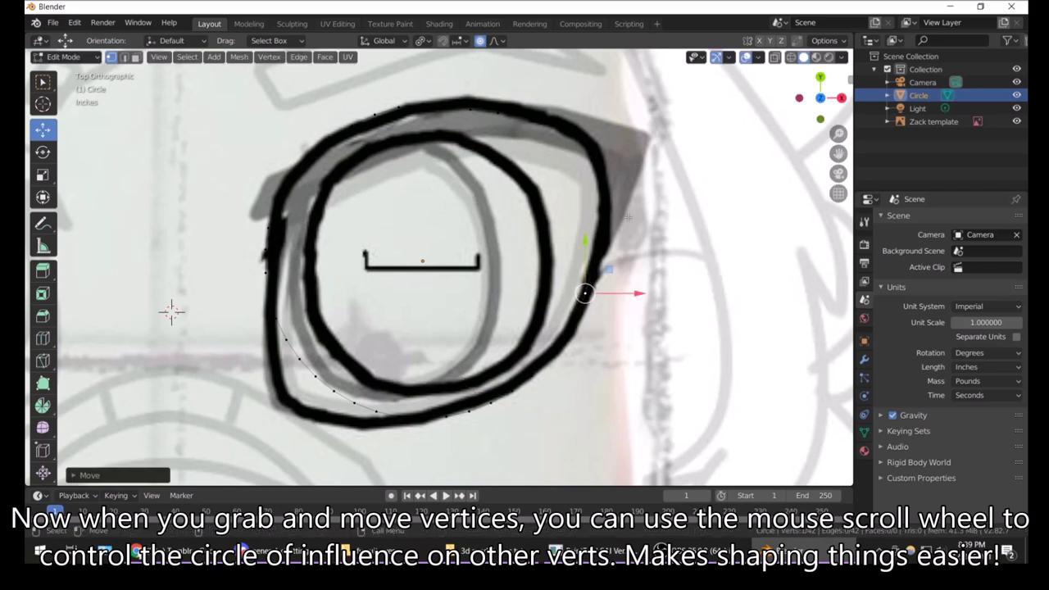
- Move the bottom vertices onto the lower edge of the eye outline
click(315, 377)
scroll(282, 400, up, 2)
scroll(283, 399, up, 2)
click(286, 400)
click(338, 415)
key(g)
click(344, 410)
key(g)
click(436, 406)
- Place the bottom-right and left-edge vertices on the eye outline
click(467, 403)
key(g)
click(450, 368)
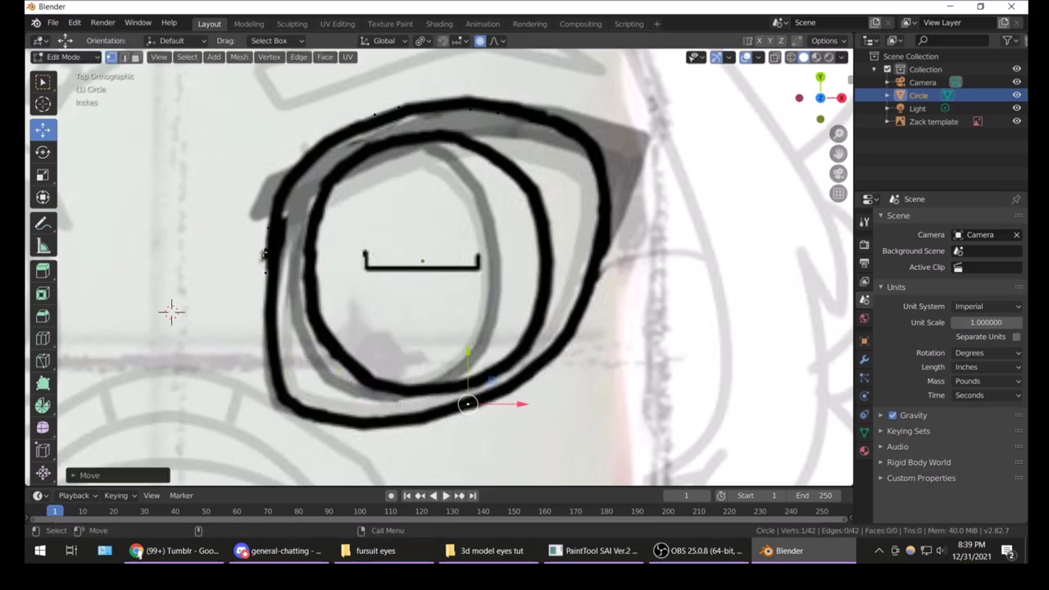
click(264, 254)
key(g)
click(272, 247)
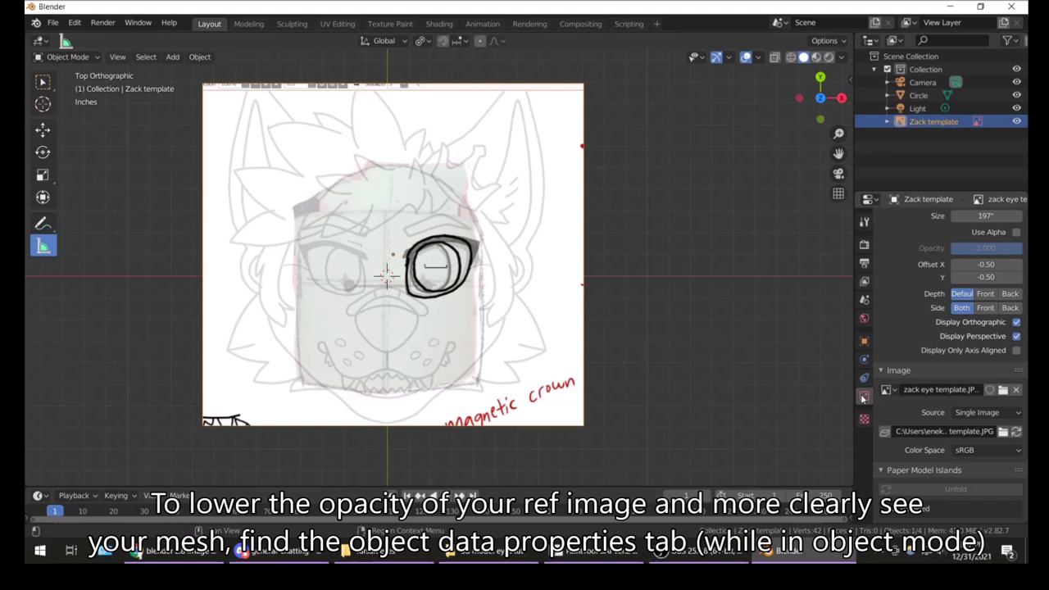
- Enable Use Alpha on the Zack template and lower its opacity to 0.345
click(1017, 233)
drag(986, 248, 976, 247)
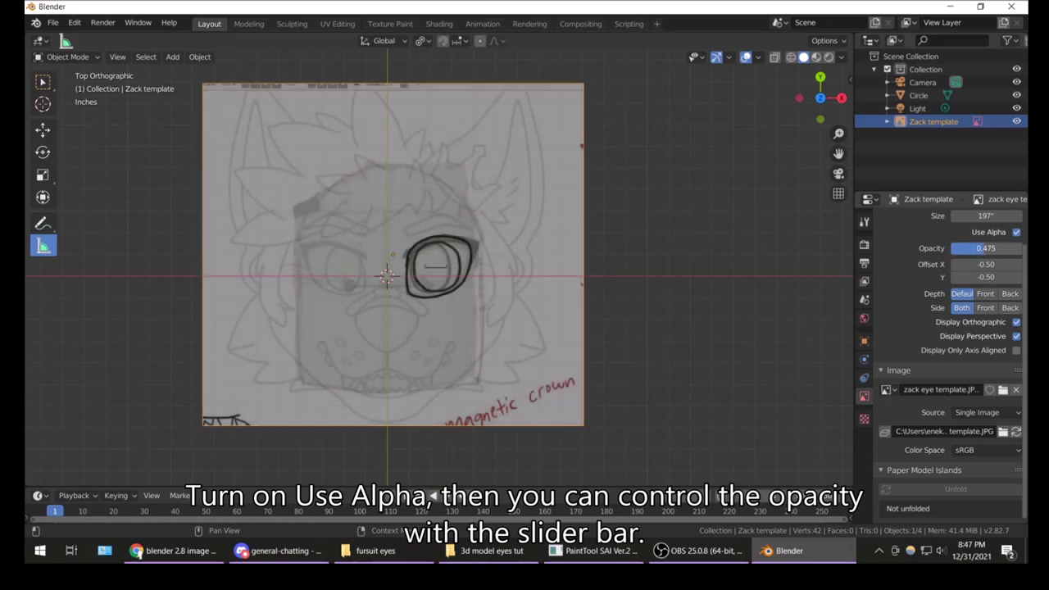
drag(986, 247, 983, 248)
- Select the Circle and switch it back into Edit Mode
click(918, 95)
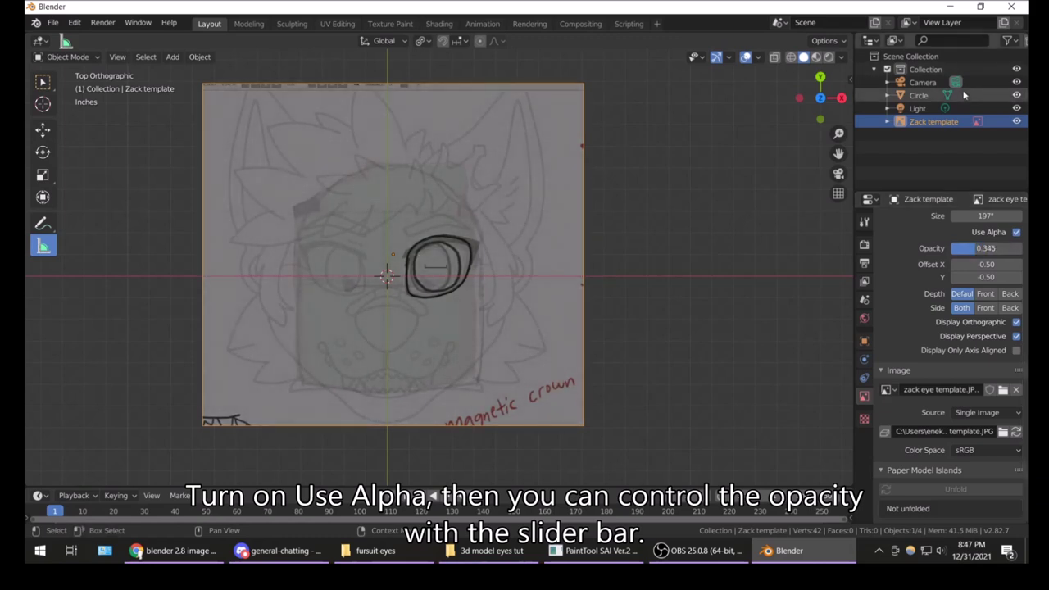
key(ctrl+Tab)
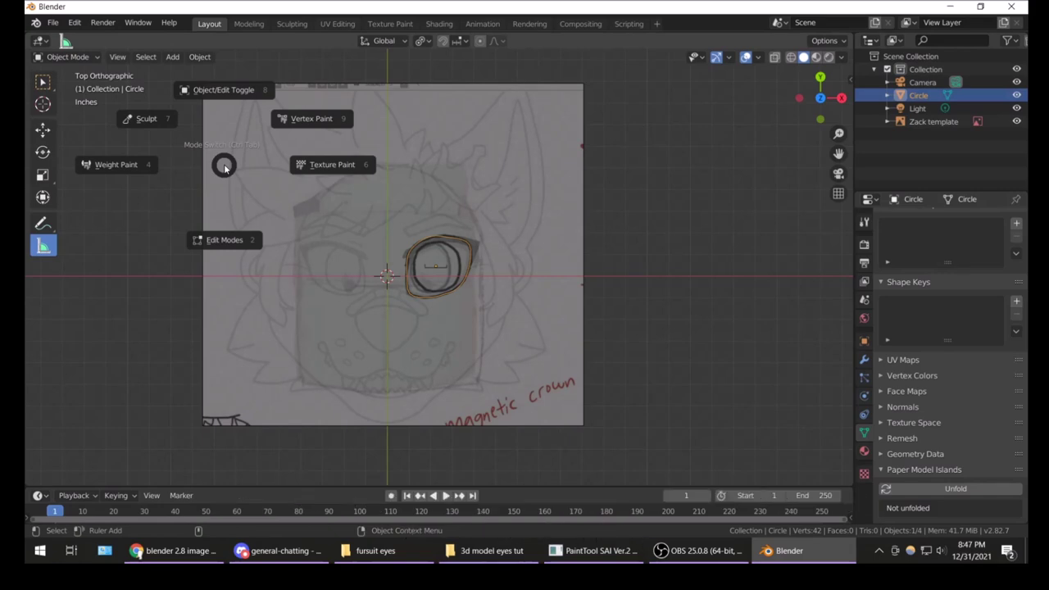
key(Tab)
scroll(447, 277, up, 2)
scroll(446, 276, up, 4)
scroll(395, 256, up, 3)
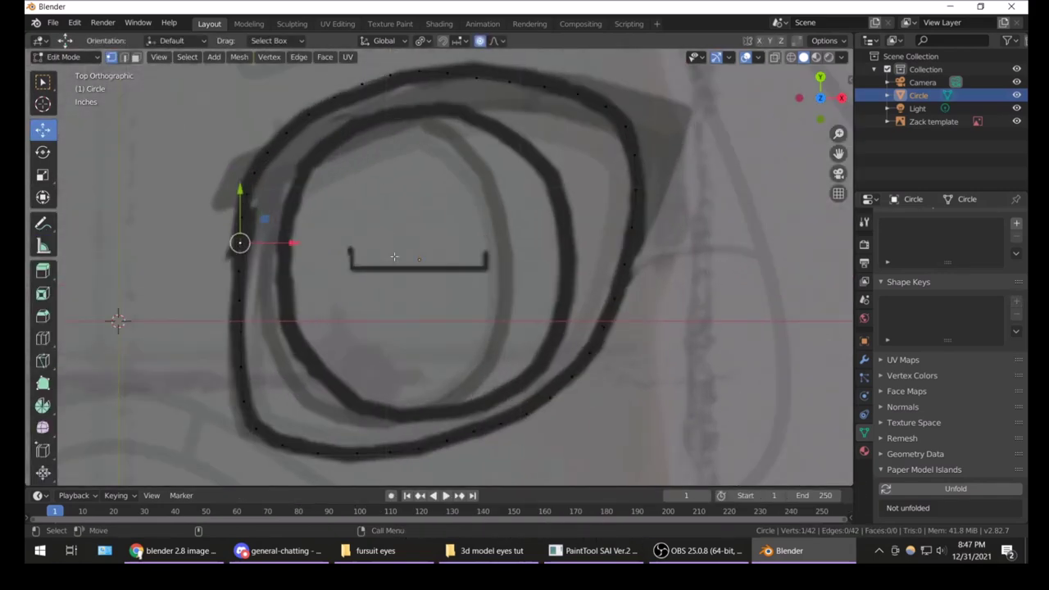
- Nudge the left and top vertices onto the eye's outer edge
key(g)
click(238, 330)
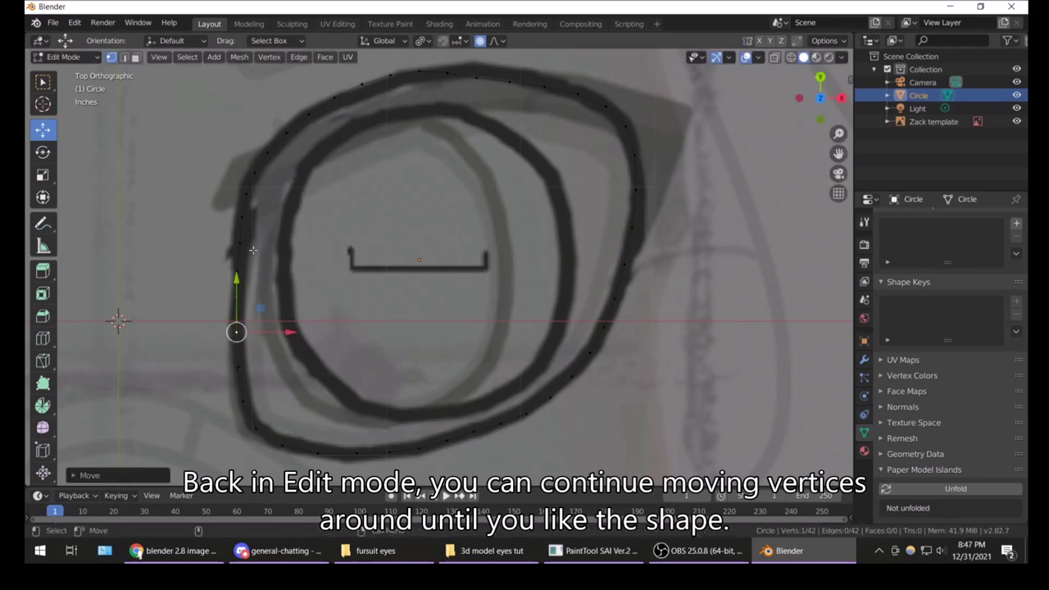
click(380, 78)
key(g)
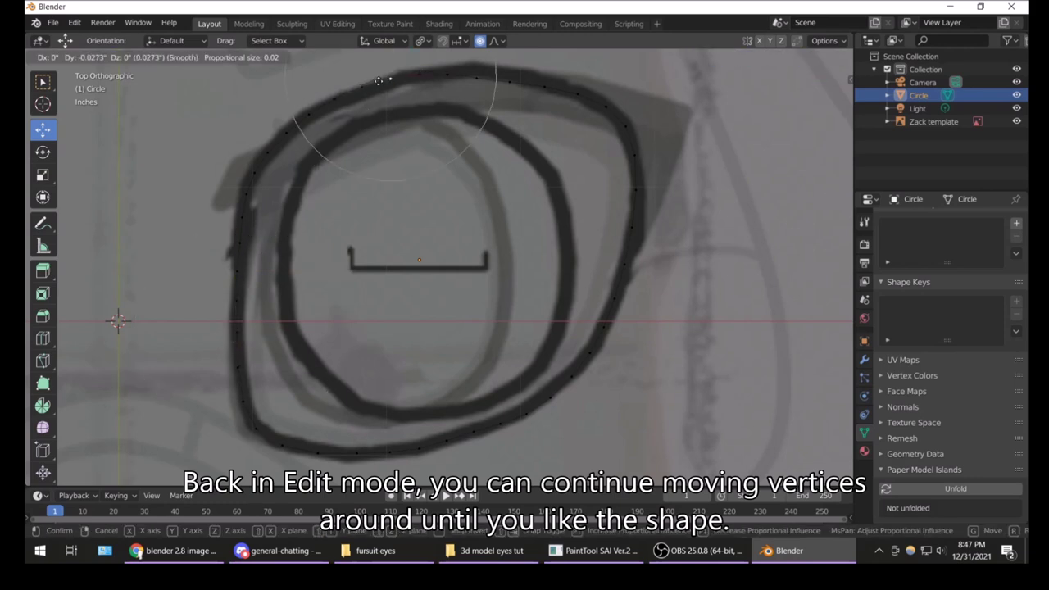
click(378, 82)
click(502, 82)
key(g)
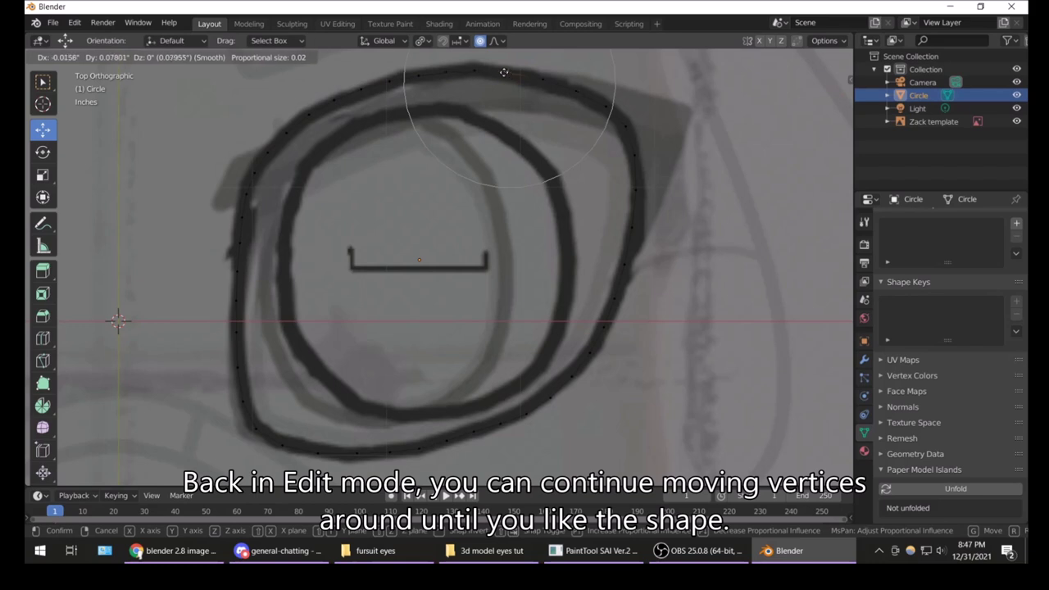
click(503, 74)
- Adjust the right-side and lower-right vertices to follow the outline
click(634, 229)
key(g)
click(632, 227)
click(549, 395)
key(g)
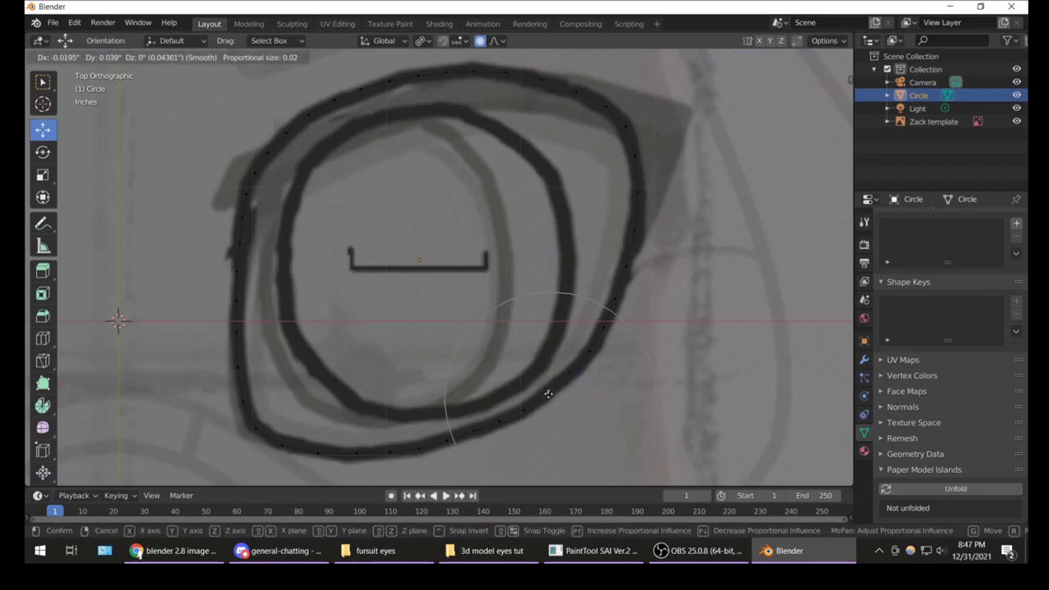
click(548, 394)
- Hide the Zack template and deselect all vertices
click(1016, 121)
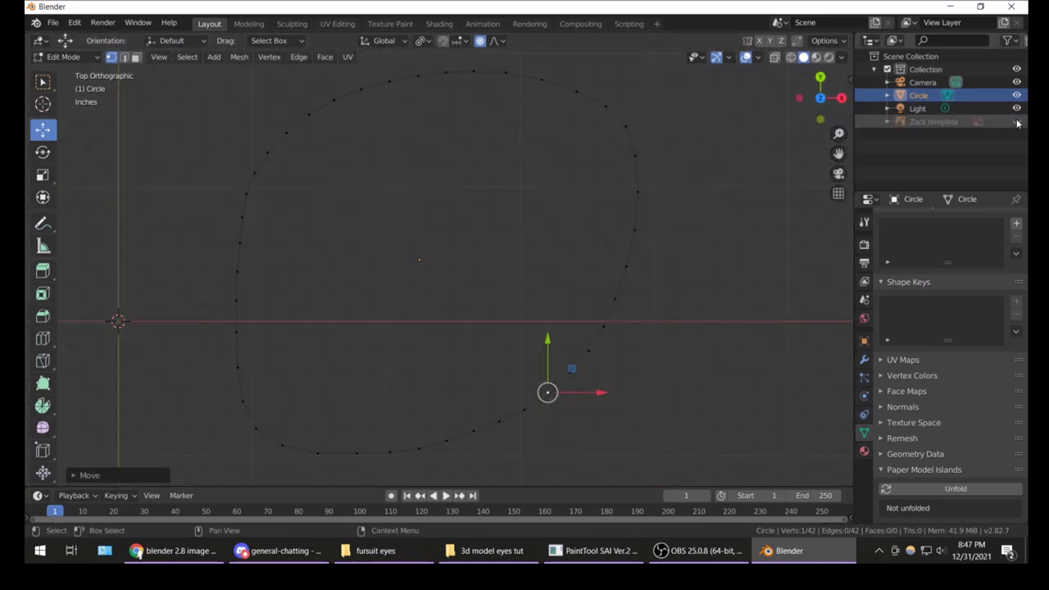
scroll(434, 306, down, 6)
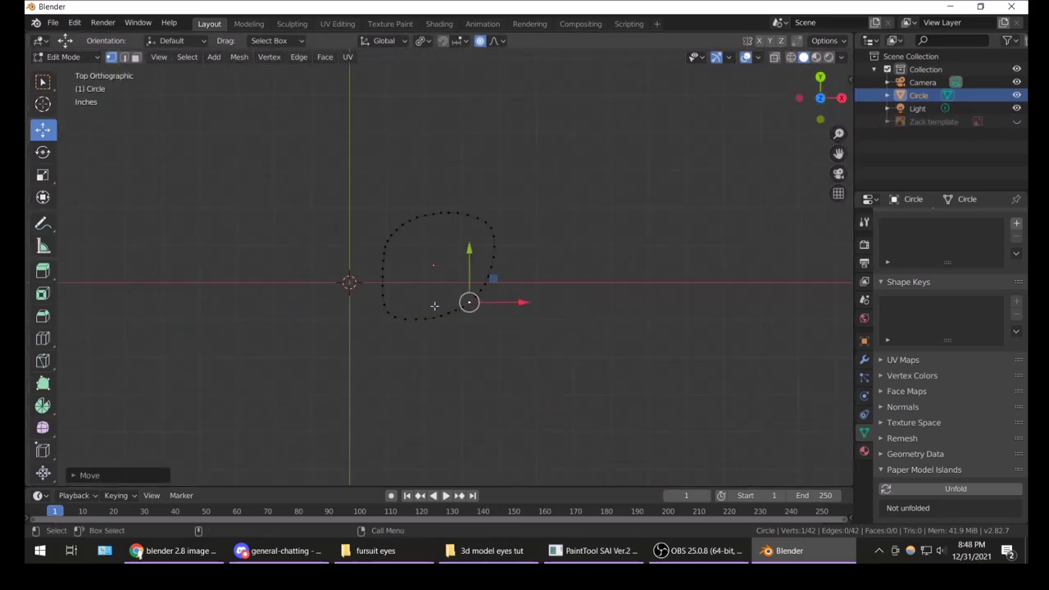
click(498, 366)
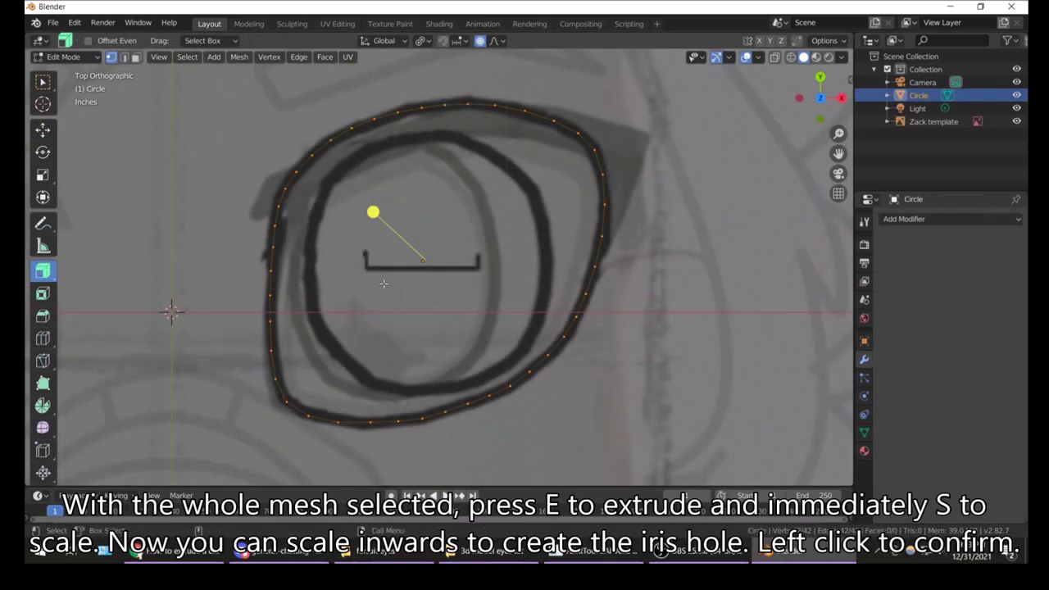
- Extrude the outline loop and scale it inward to 0.596, leaving a 42-face ring around an iris hole
key(e)
key(s)
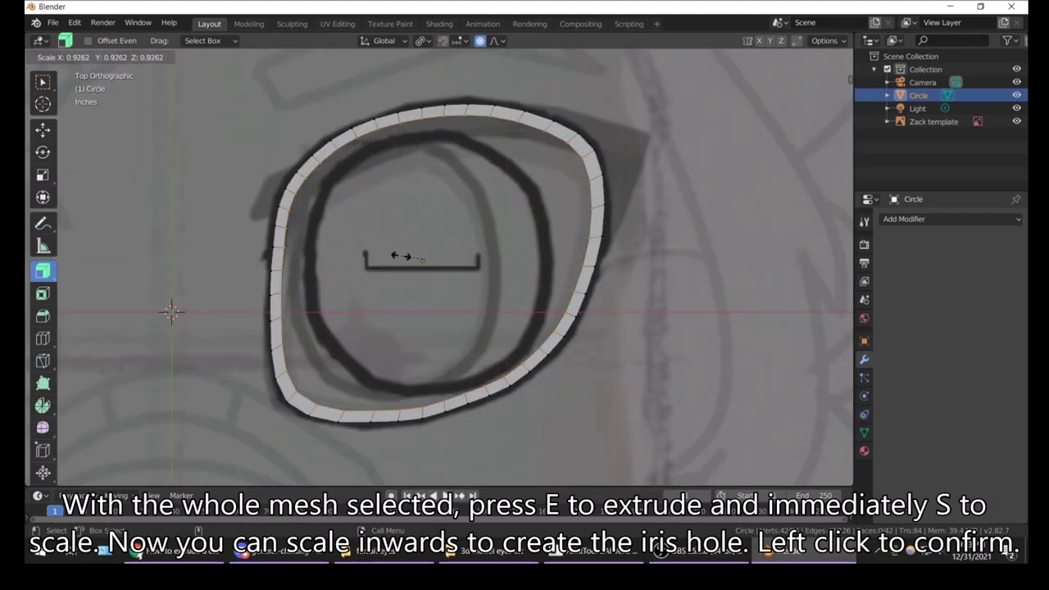
click(410, 256)
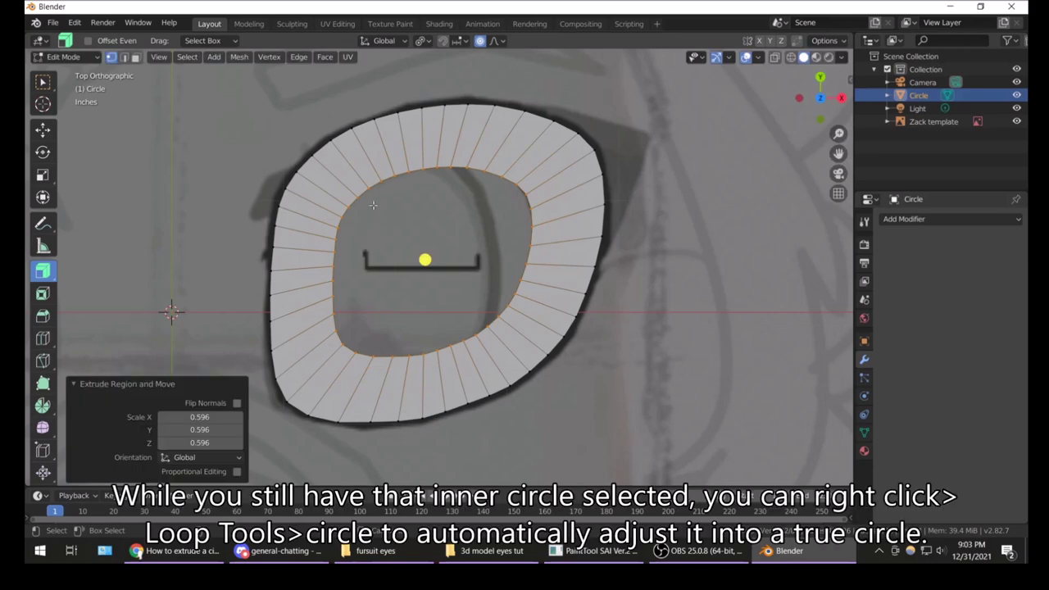
- Reshape the inner iris loop into a true circle with LoopTools Circle
right_click(367, 191)
mouse_move(336, 173)
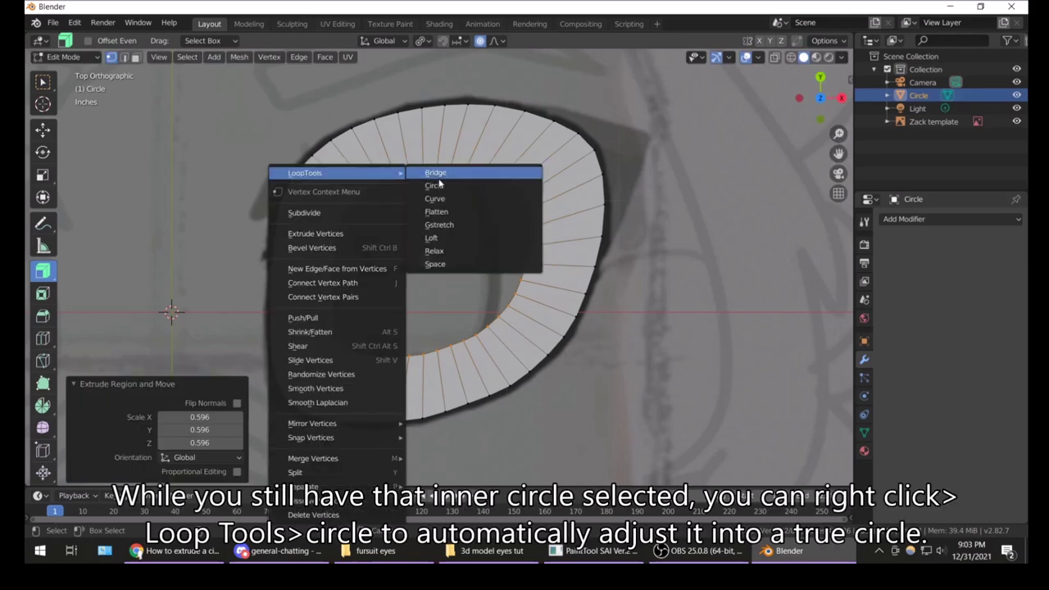
click(461, 186)
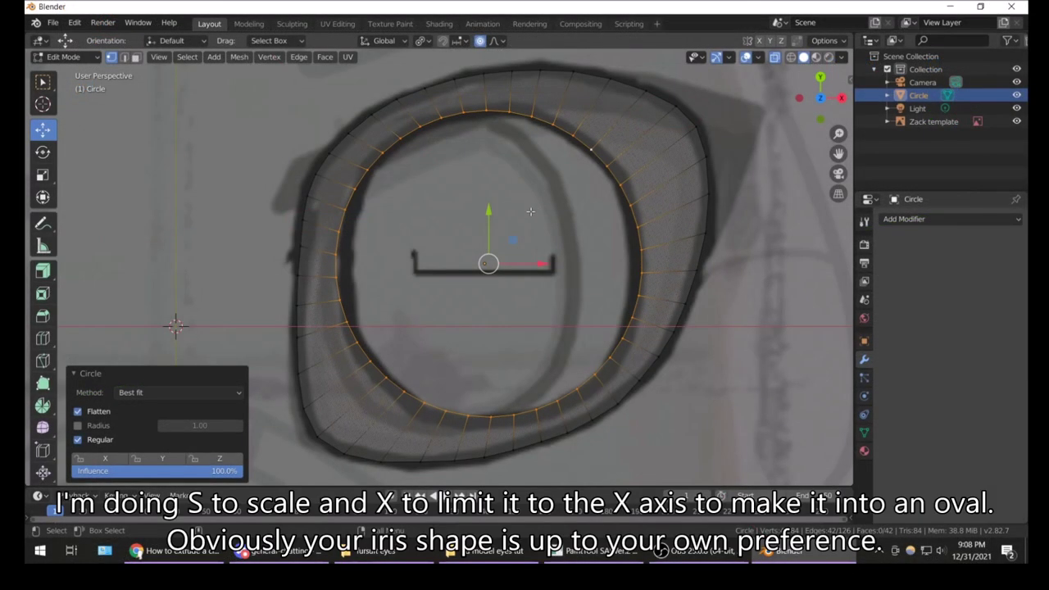
- Squash the inner circle into an oval along X, rescale it to 1.033, and shift it 0.019" along X
key(s)
key(x)
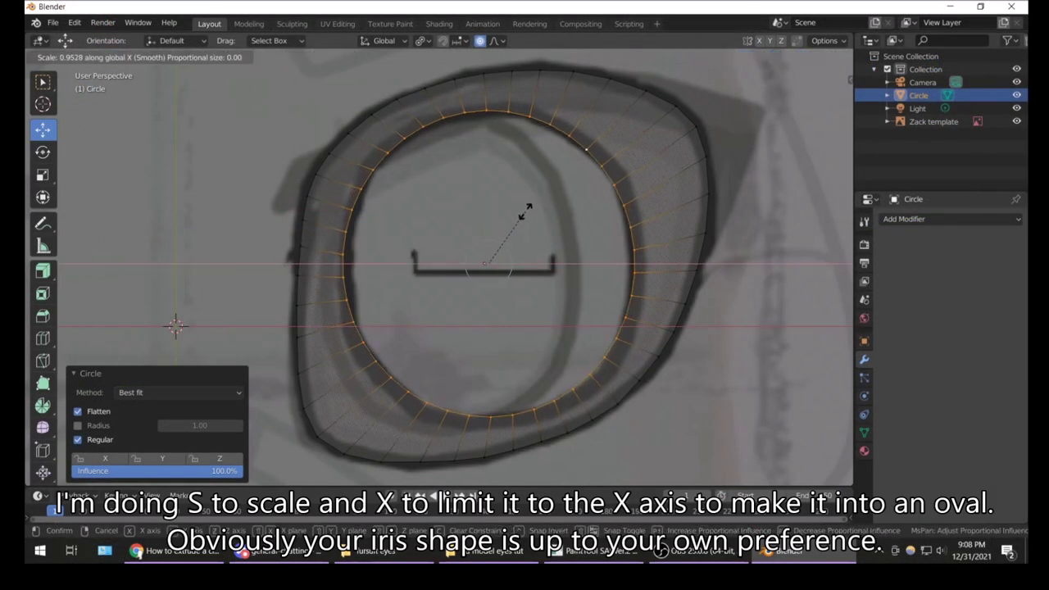
click(525, 211)
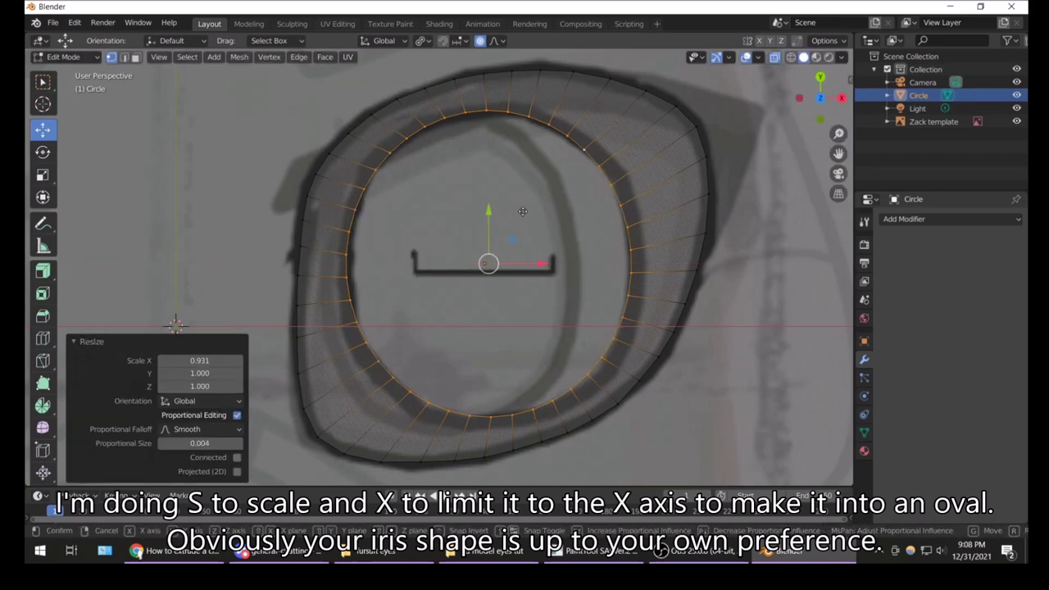
key(g)
click(522, 212)
key(s)
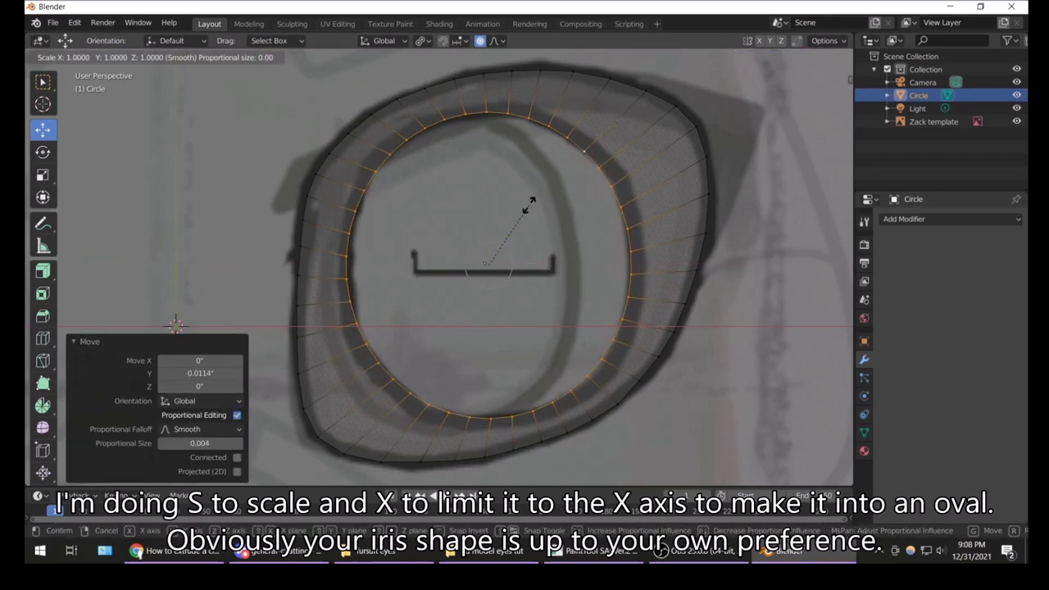
click(533, 201)
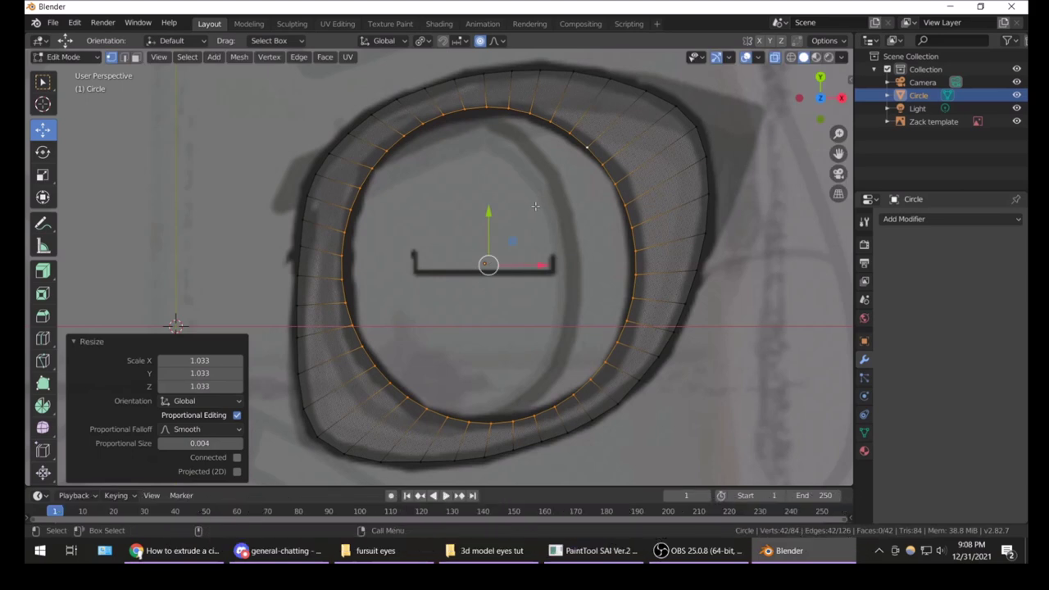
key(g)
click(540, 206)
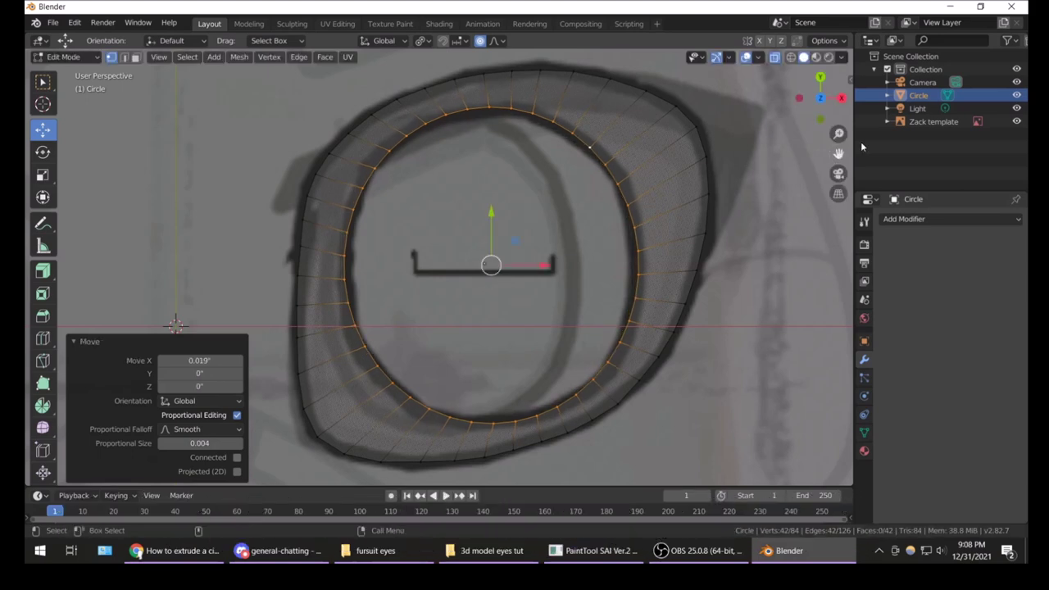
- Hide the Zack template reference image and switch to a front-on view of the ring
click(1017, 121)
click(345, 188)
mouse_move(345, 189)
middle_down()
mouse_move(563, 321)
mouse_move(605, 129)
middle_up()
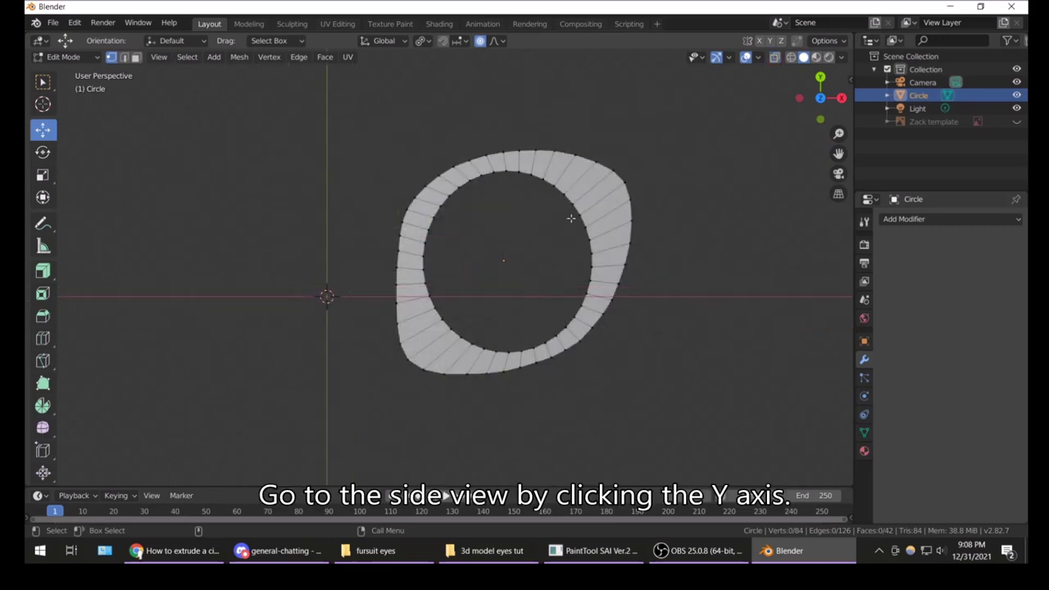
click(819, 102)
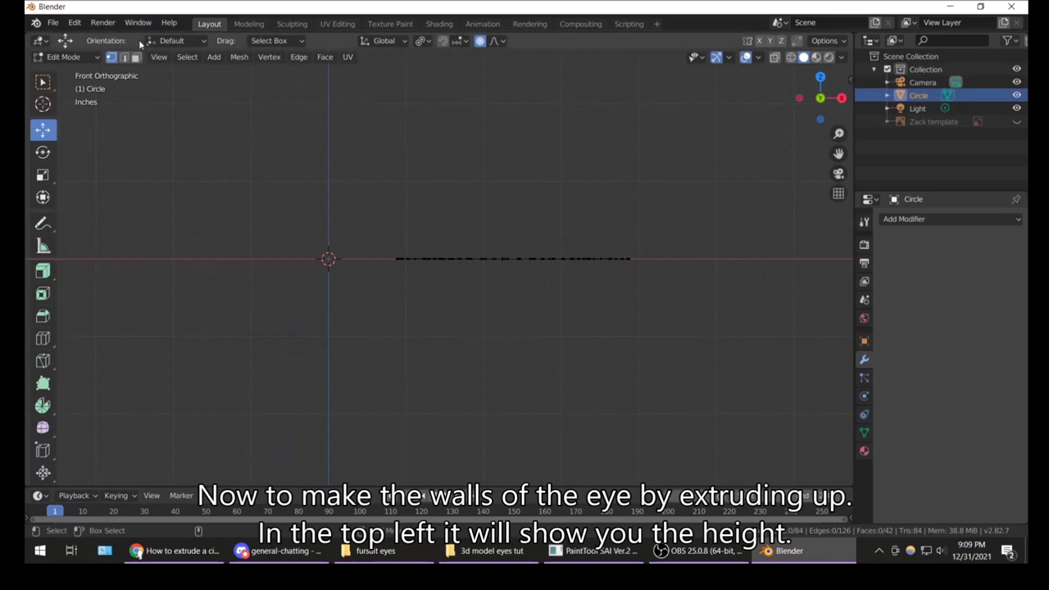
- Extrude the whole ring region upward into walls about 0.708" tall
drag(42, 269, 73, 274)
key(a)
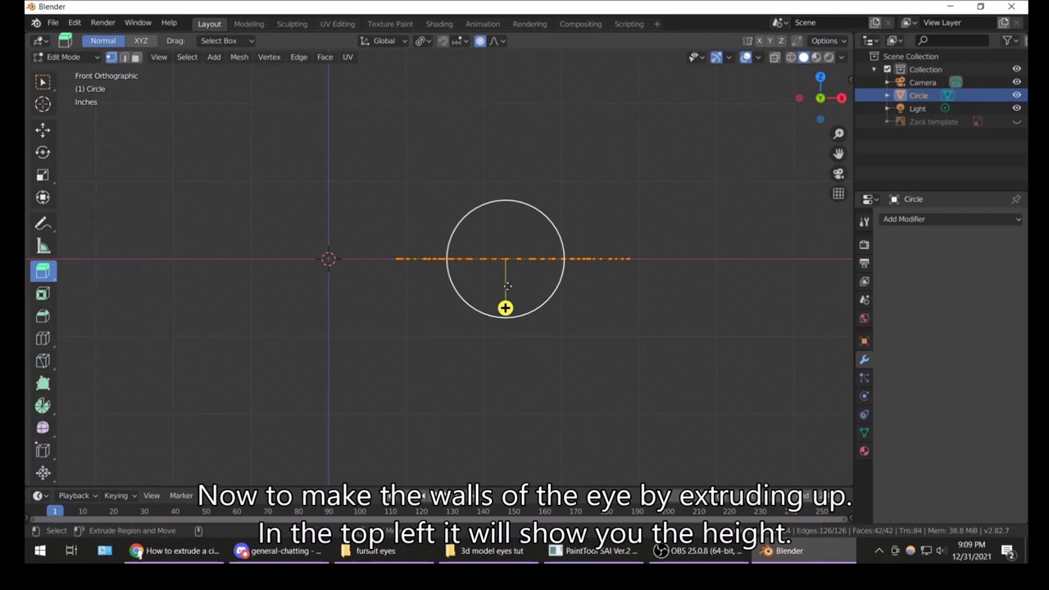
drag(504, 305, 507, 293)
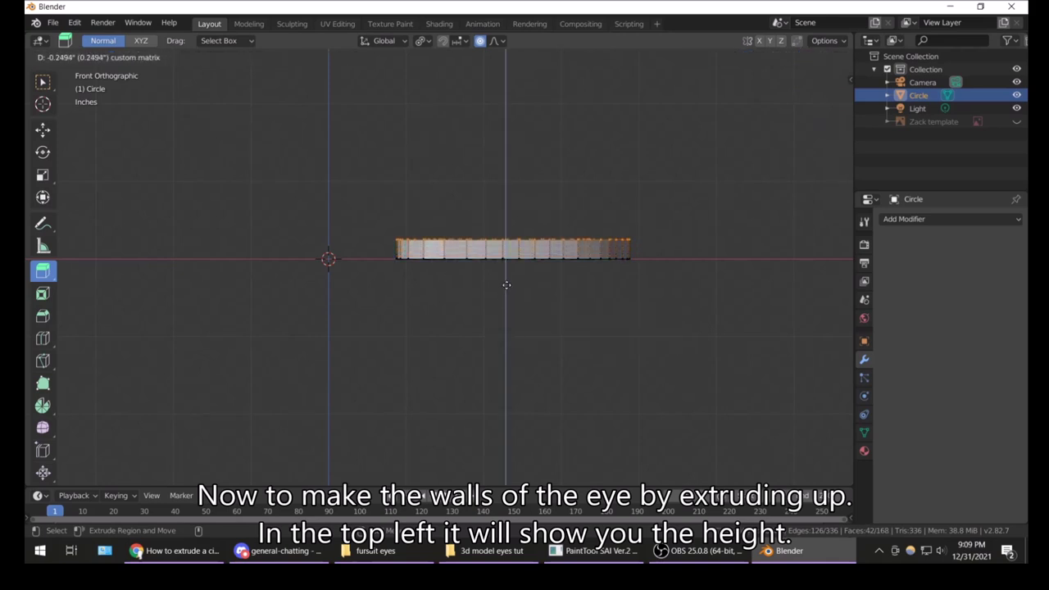
drag(507, 292, 529, 245)
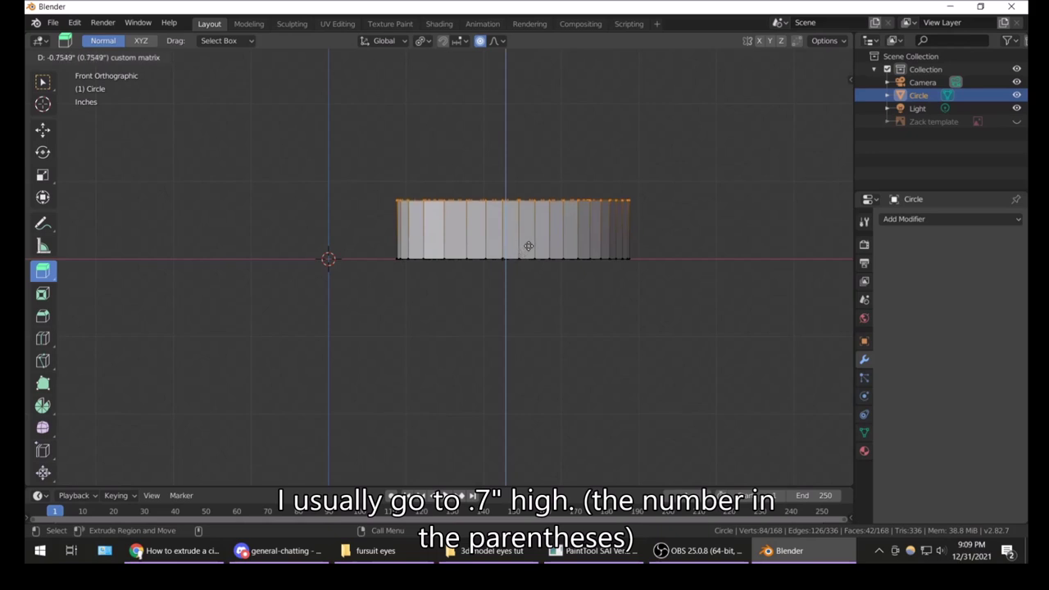
drag(532, 246, 532, 250)
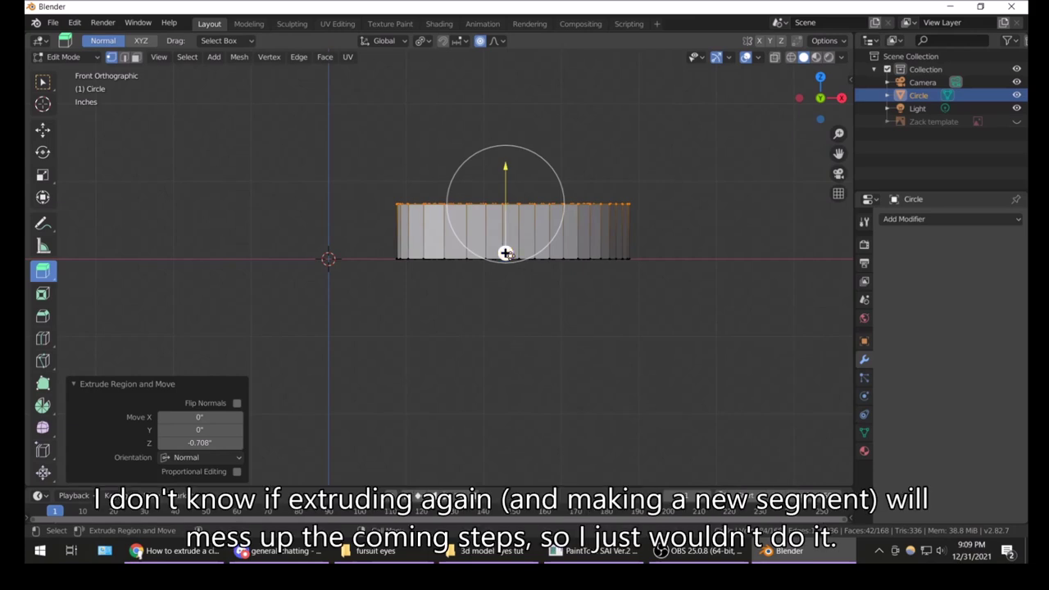
- Undo an extra extrusion of the top edge and orbit to view the ring at an angle
drag(506, 253, 551, 216)
key(ctrl+z)
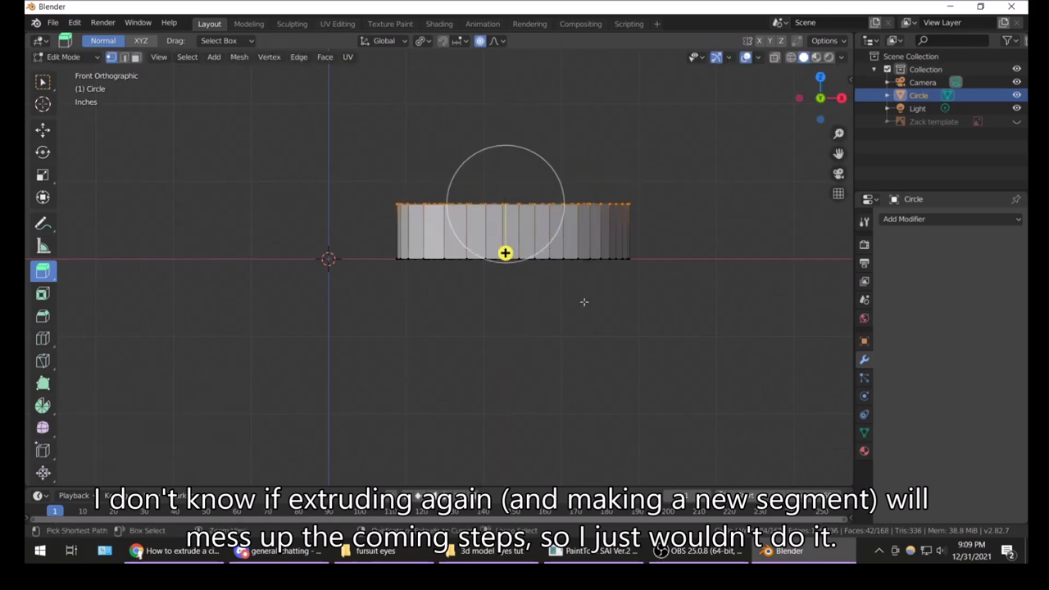
mouse_move(551, 299)
middle_down()
mouse_move(542, 307)
mouse_move(607, 370)
mouse_move(492, 270)
middle_up()
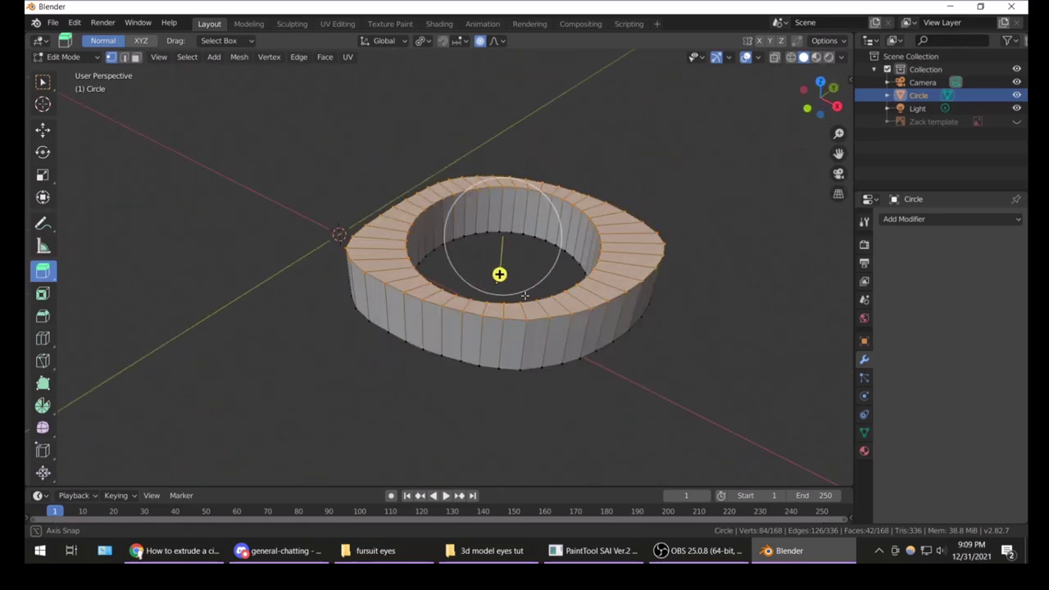
scroll(426, 186, up, 3)
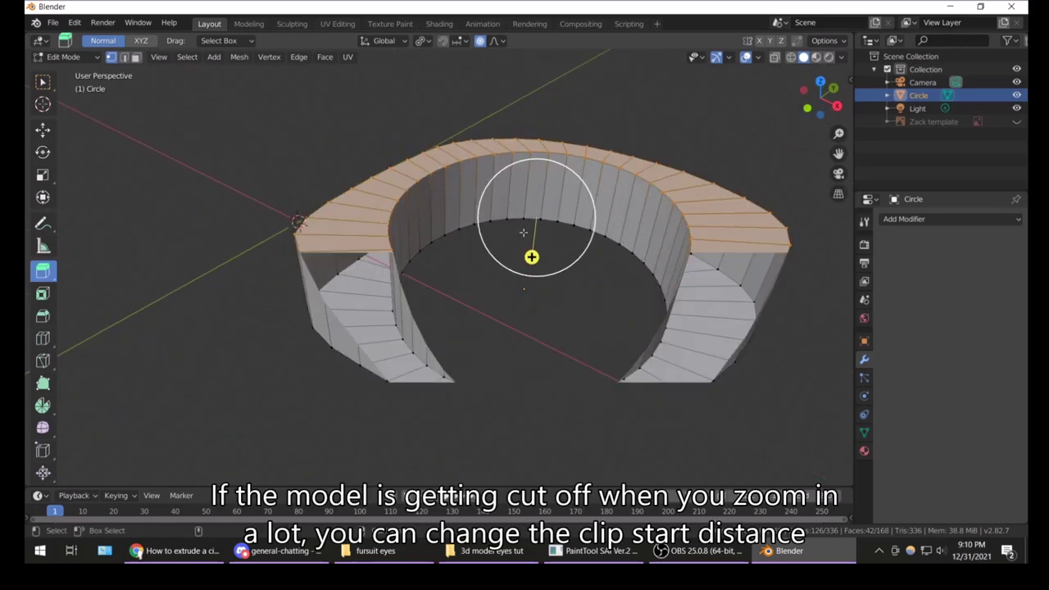
- Lower the viewport Clip Start from 3.94" to 0.337", test by zooming, then hide the sidebar and deselect all
click(856, 72)
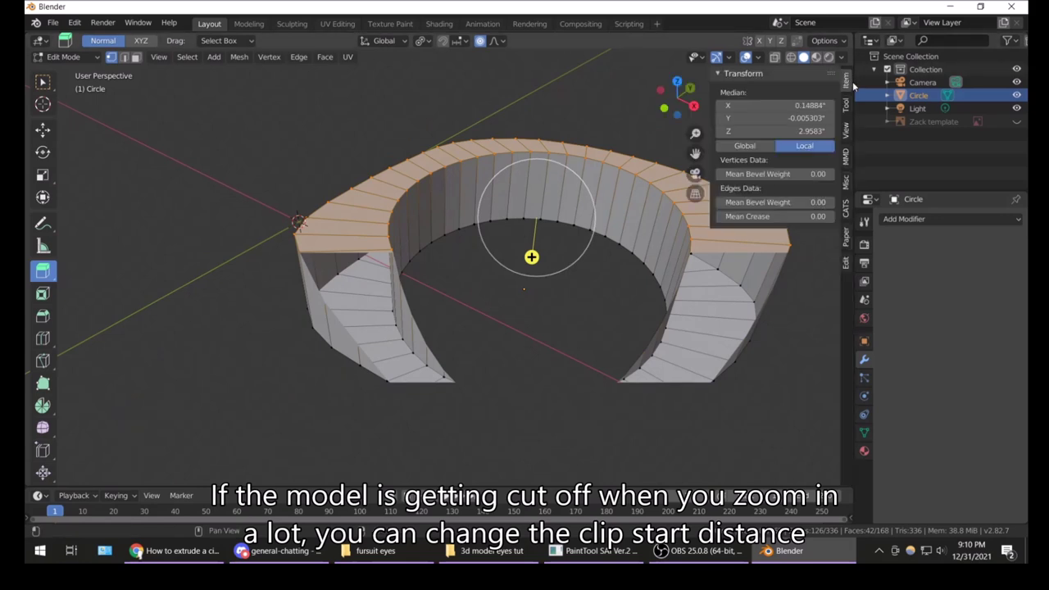
click(846, 129)
mouse_move(804, 93)
mouse_down()
mouse_move(779, 93)
mouse_move(816, 93)
mouse_move(828, 106)
mouse_move(779, 106)
mouse_up()
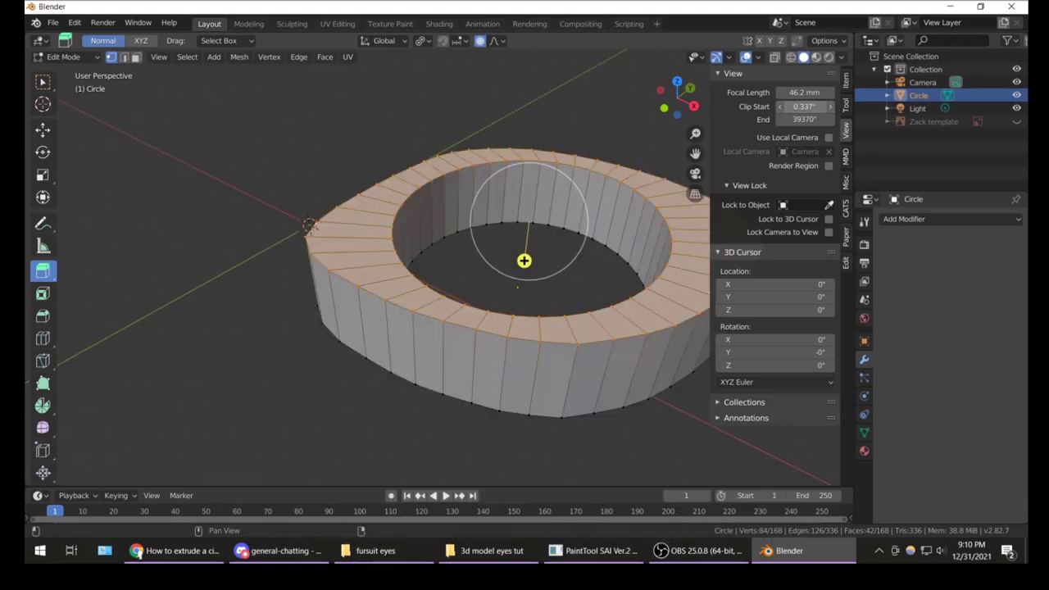
scroll(510, 254, up, 5)
scroll(510, 254, down, 1)
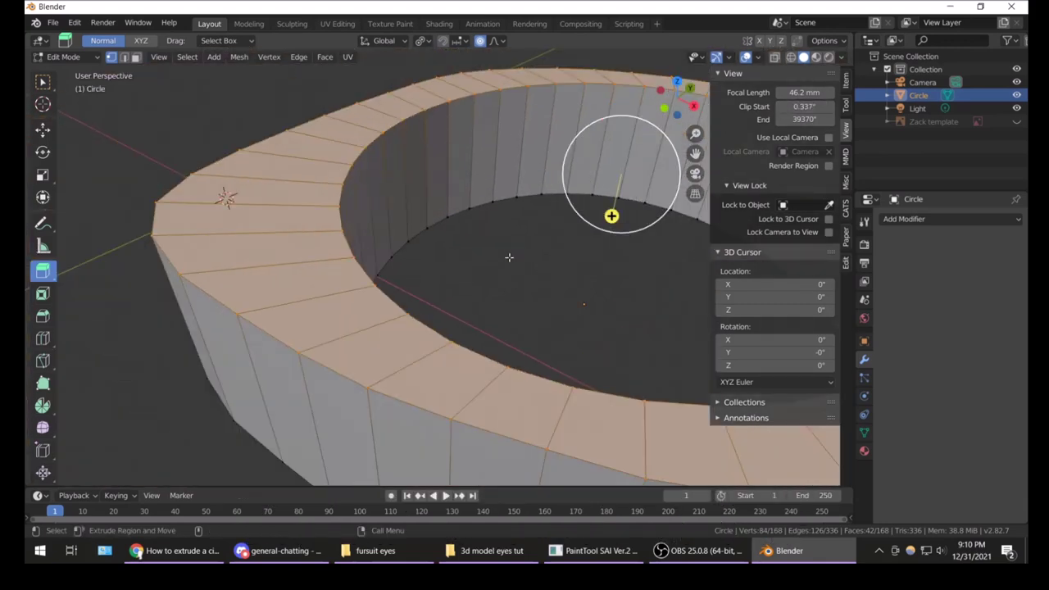
scroll(410, 262, up, 2)
scroll(292, 270, down, 6)
shift+middle_drag(291, 269, 164, 278)
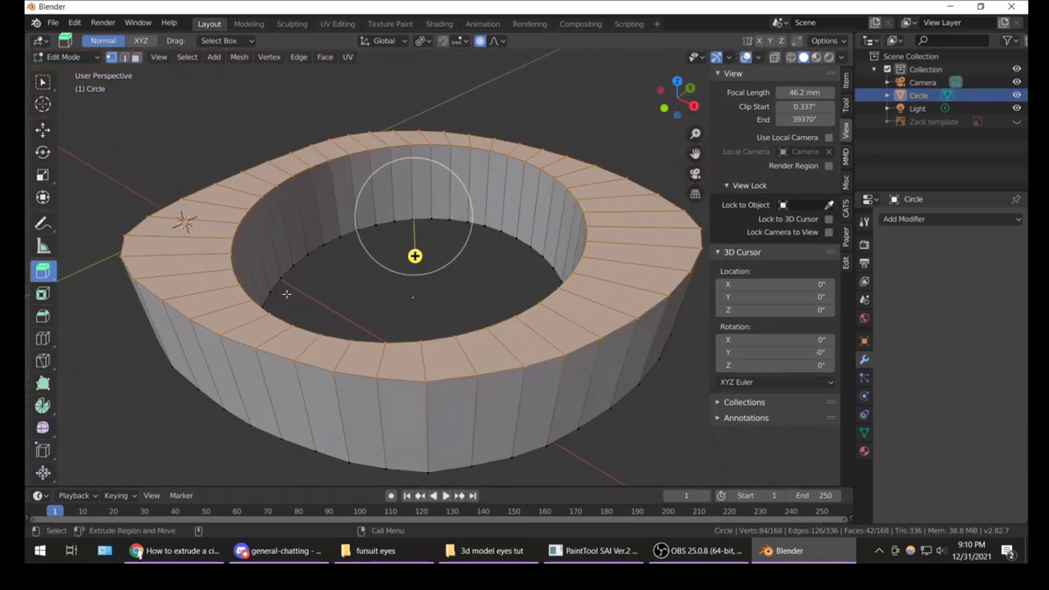
key(n)
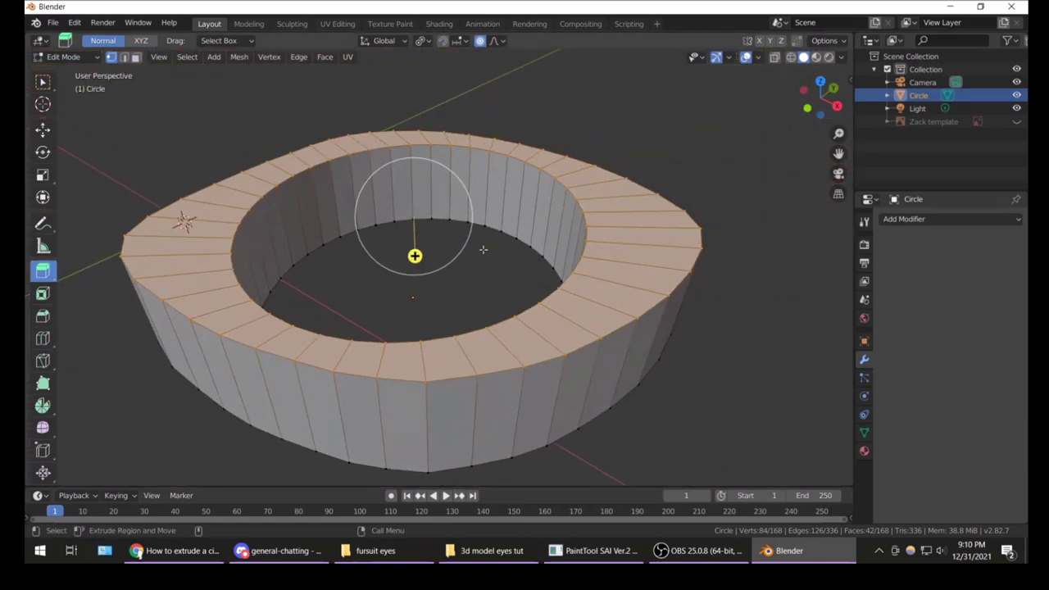
key(alt+a)
- Select the ring's inner top edge loop and delete its vertices, leaving a 126-vertex open band
alt+click(307, 168)
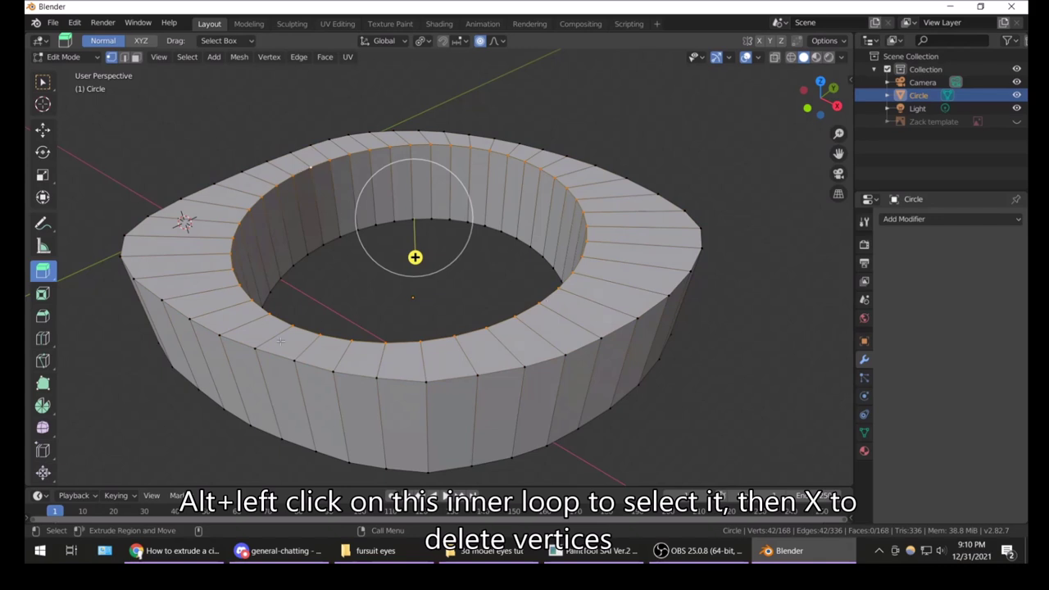
key(x)
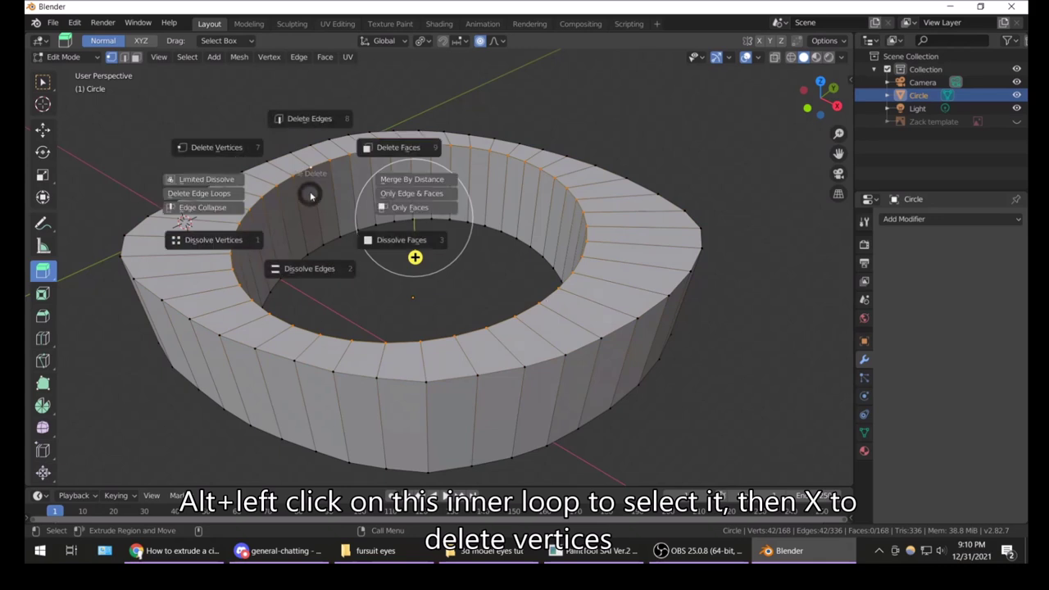
click(244, 145)
mouse_move(388, 192)
middle_down()
mouse_move(382, 275)
mouse_move(457, 259)
middle_up()
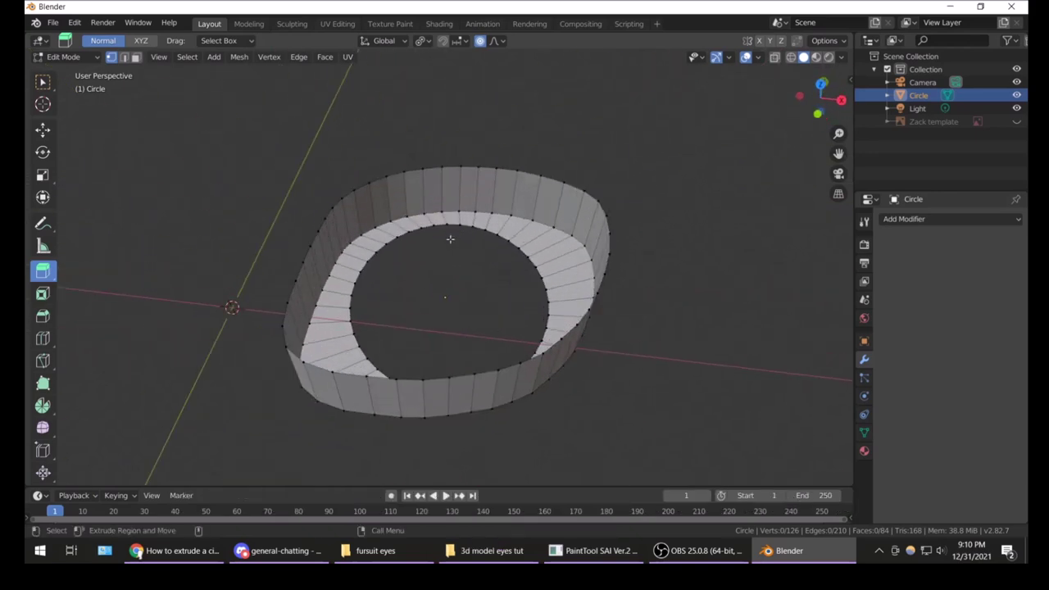
middle_drag(457, 259, 475, 227)
- Switch to Object Mode and apply all transforms to the Circle ring
key(Tab)
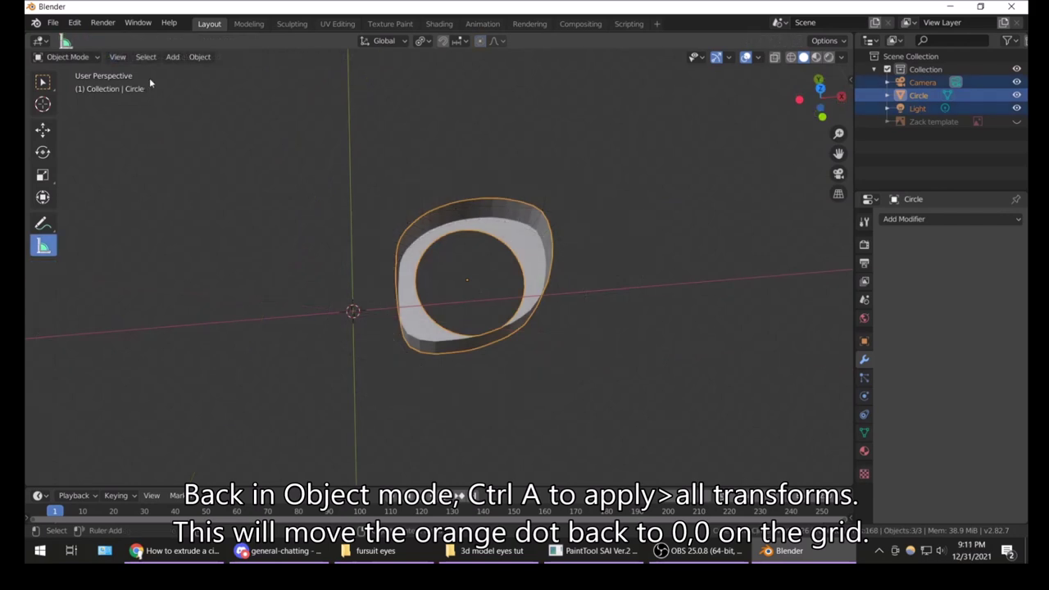
key(ctrl+a)
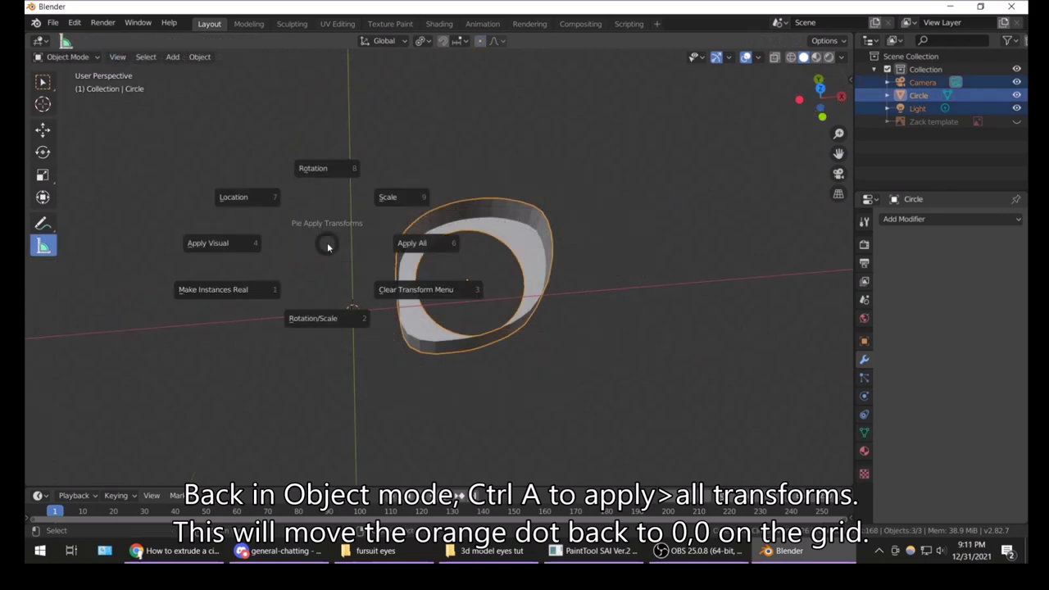
click(415, 242)
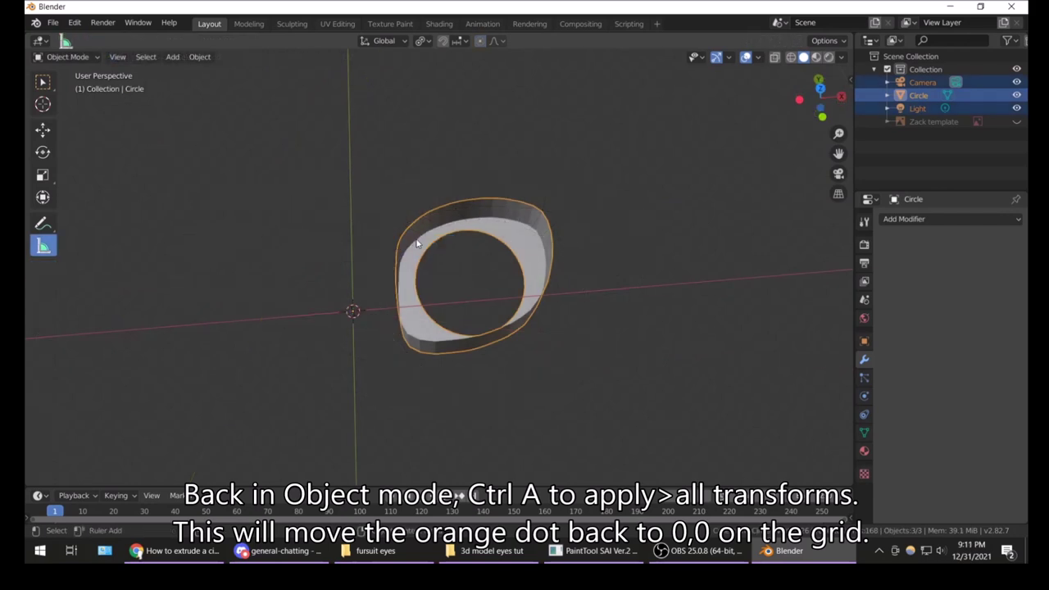
middle_drag(428, 259, 435, 299)
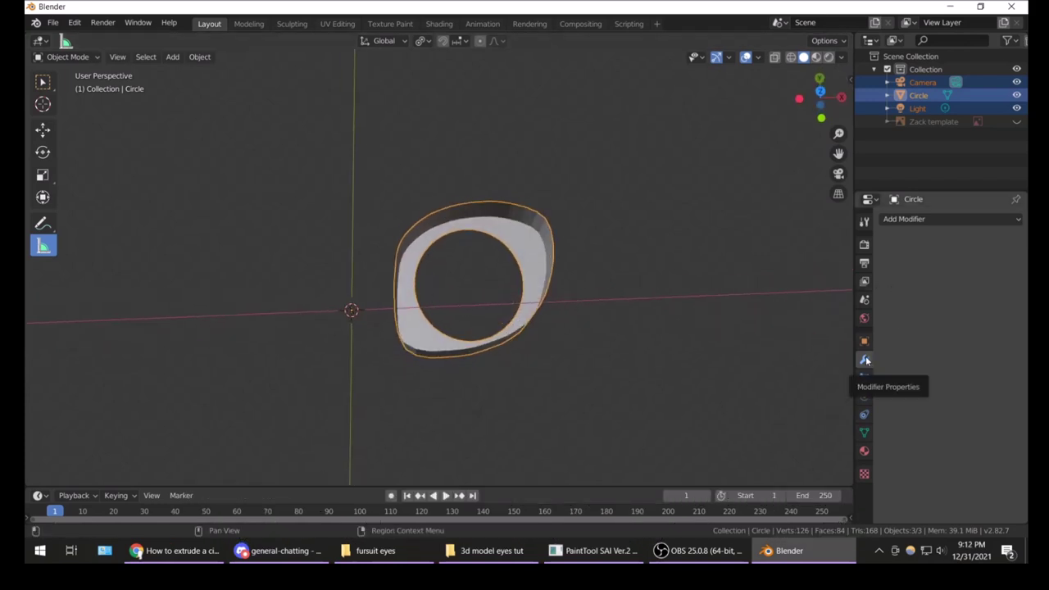
click(914, 219)
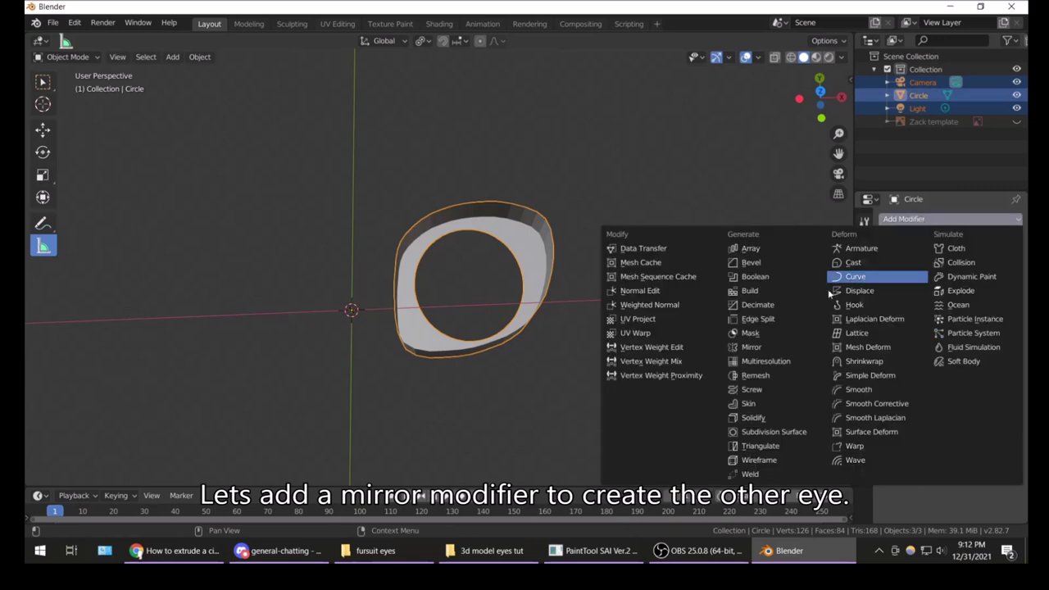
- Add a Mirror modifier across X for the second eye, then a Solidify modifier
click(761, 347)
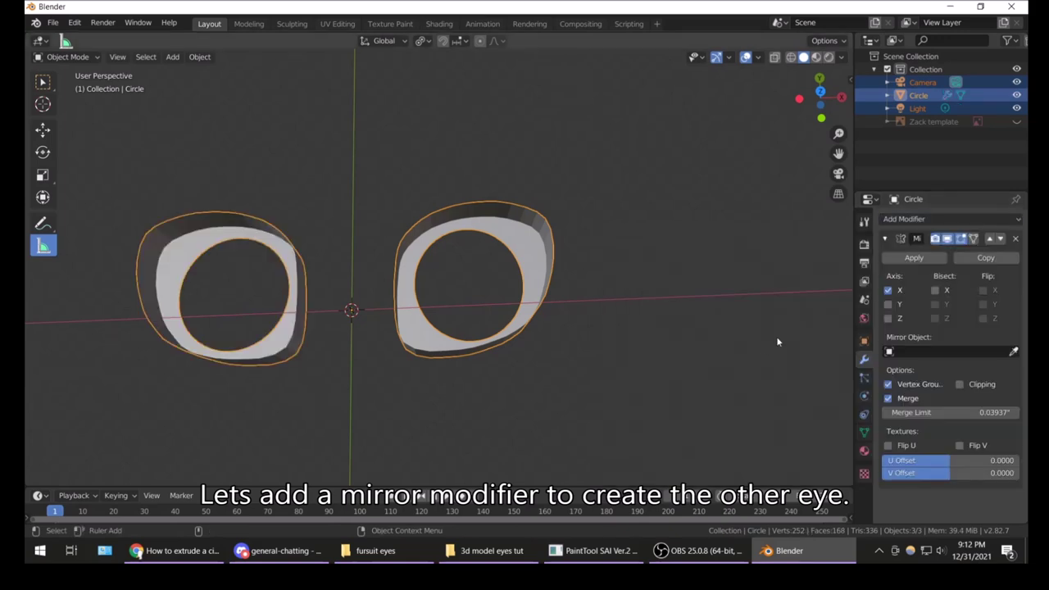
mouse_move(629, 343)
middle_down()
mouse_move(642, 362)
mouse_move(374, 243)
middle_up()
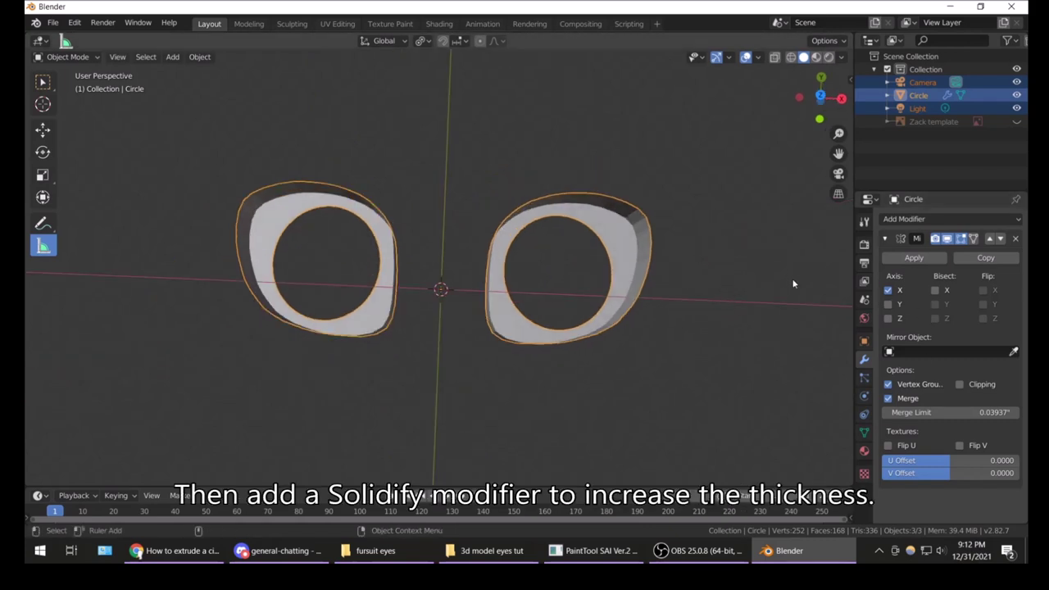
click(903, 219)
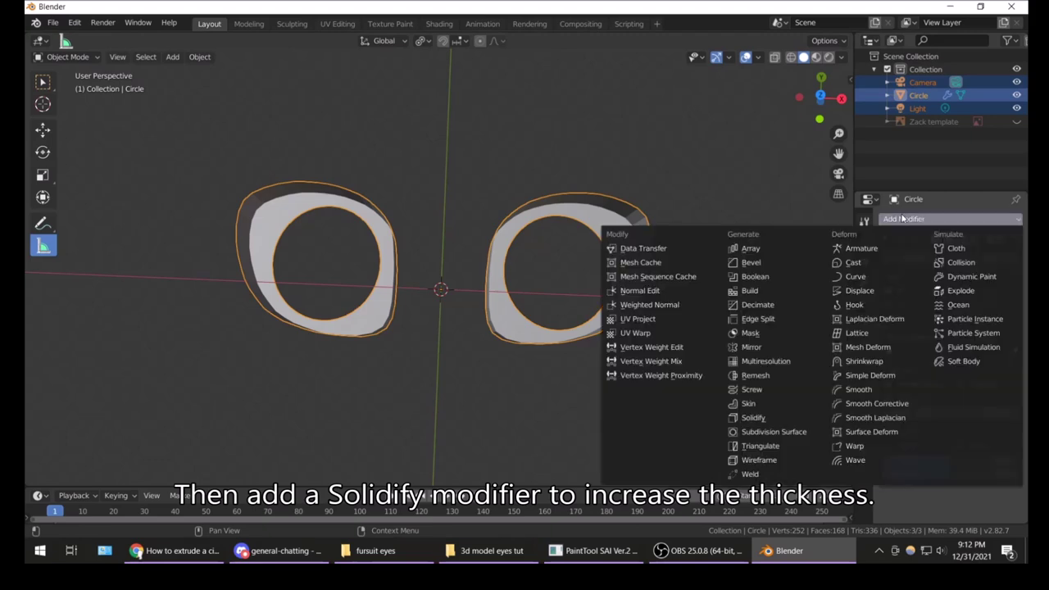
click(761, 418)
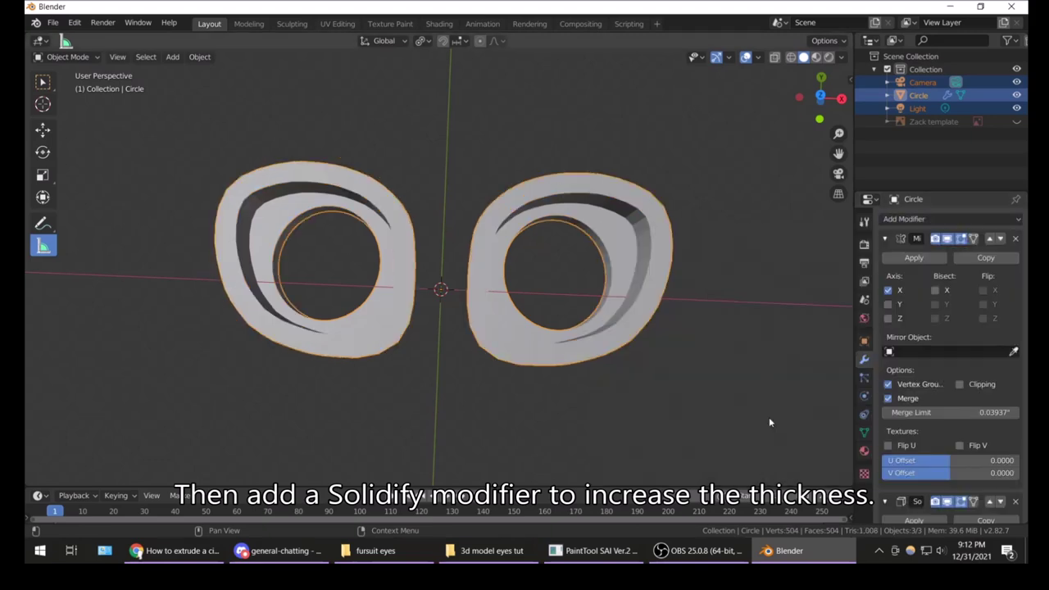
middle_drag(630, 262, 607, 234)
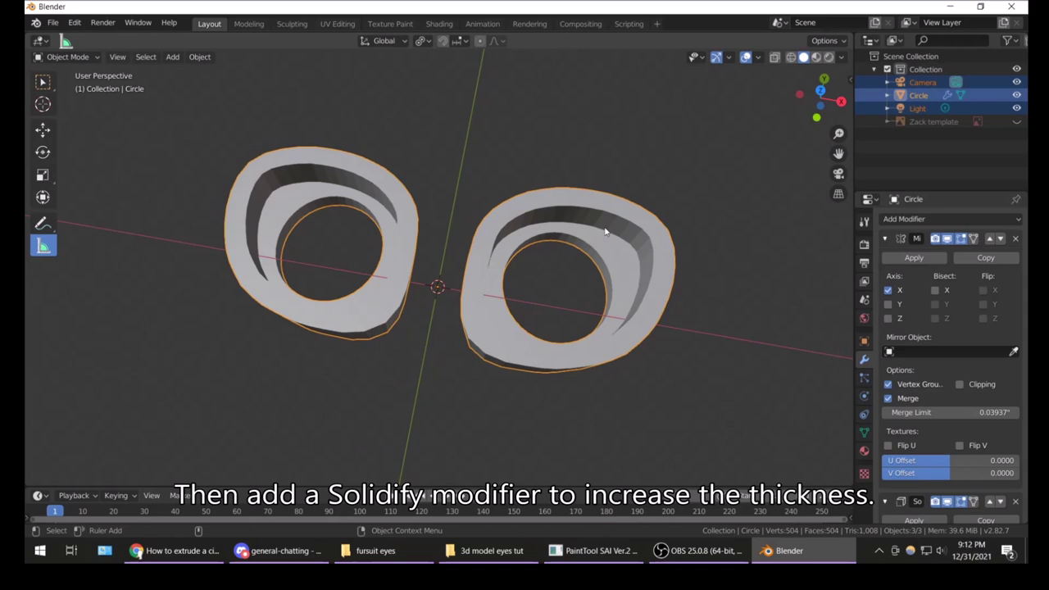
scroll(944, 362, down, 5)
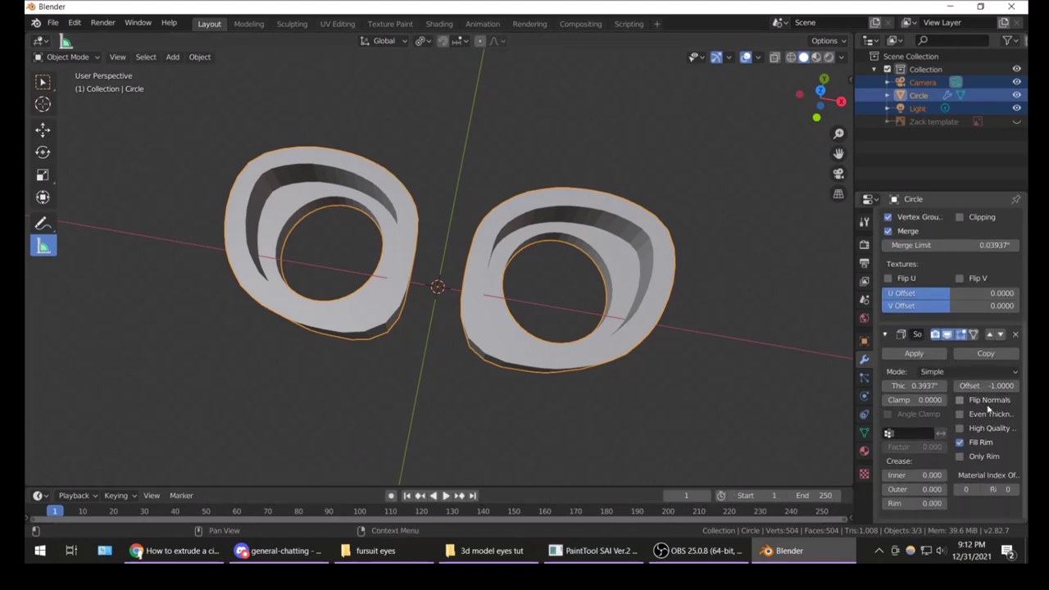
- Set Solidify thickness to -0.0733" with Even Thickness and Fill Rim, and apply it
mouse_move(916, 386)
mouse_down()
mouse_move(869, 386)
mouse_move(922, 385)
mouse_move(902, 386)
mouse_up()
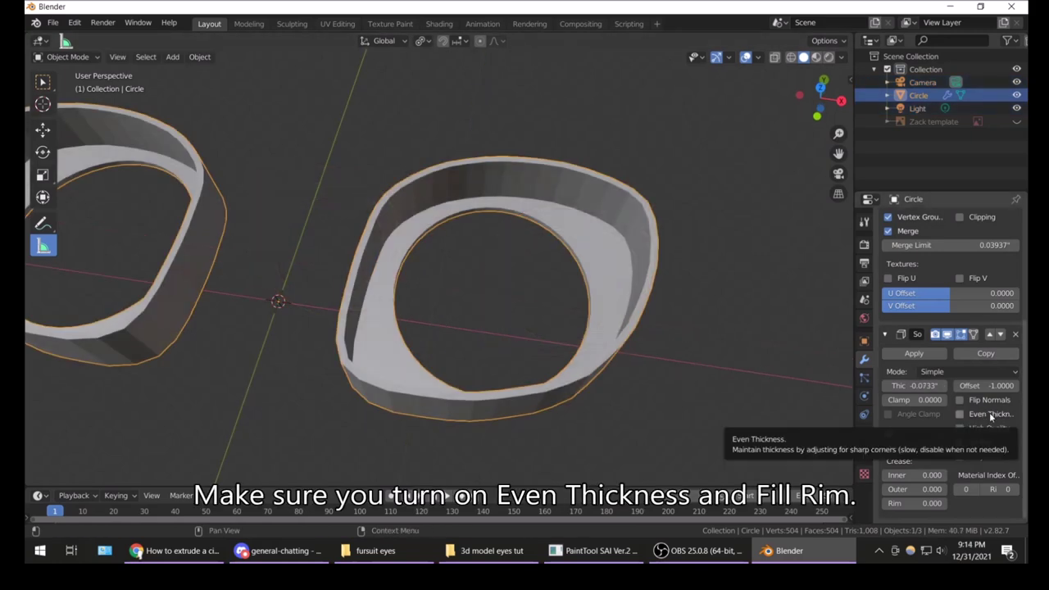
click(991, 415)
click(991, 415)
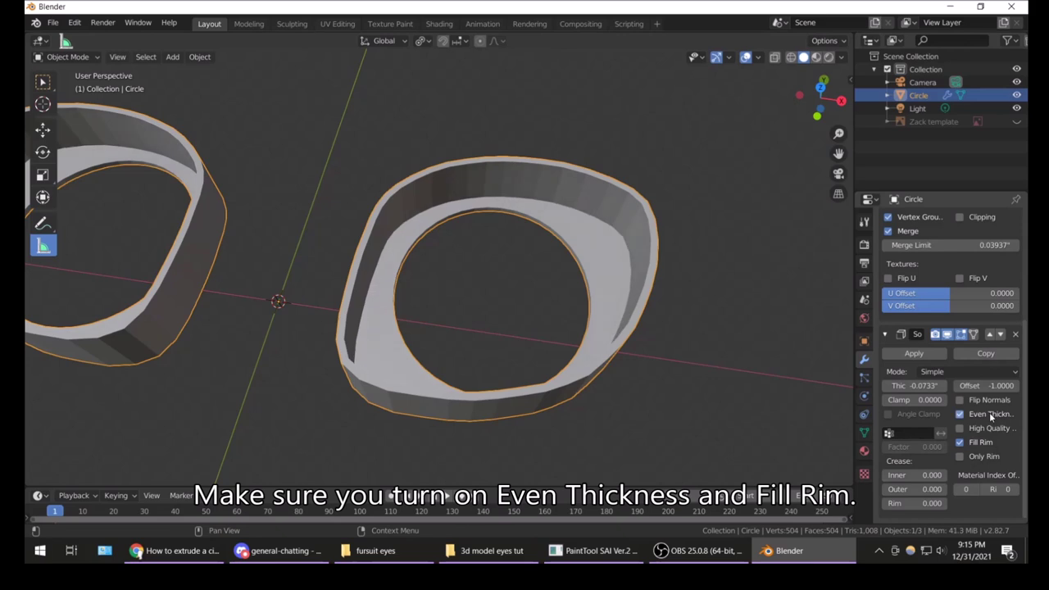
click(984, 443)
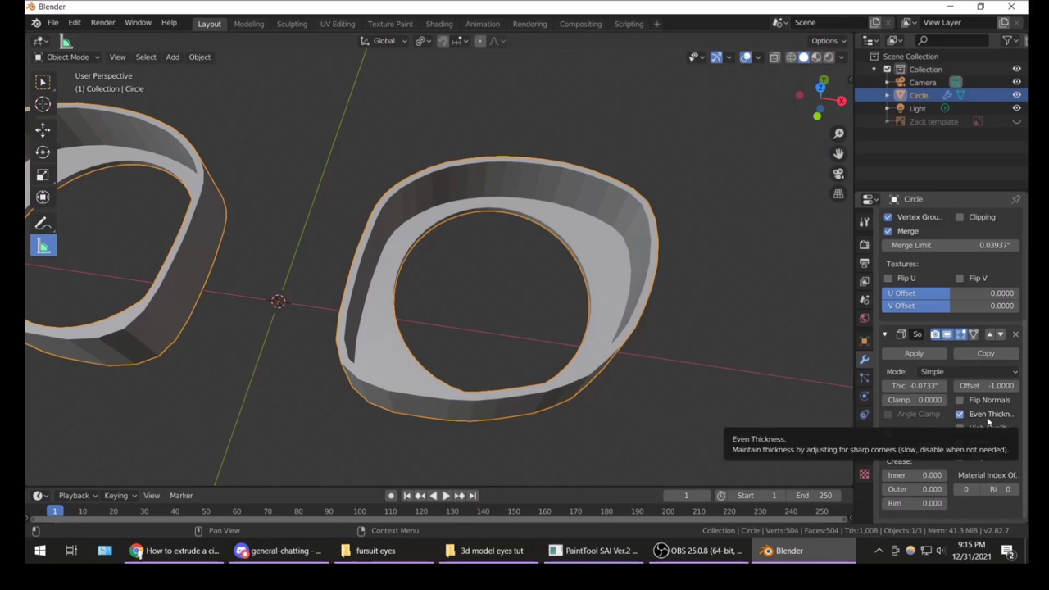
click(914, 355)
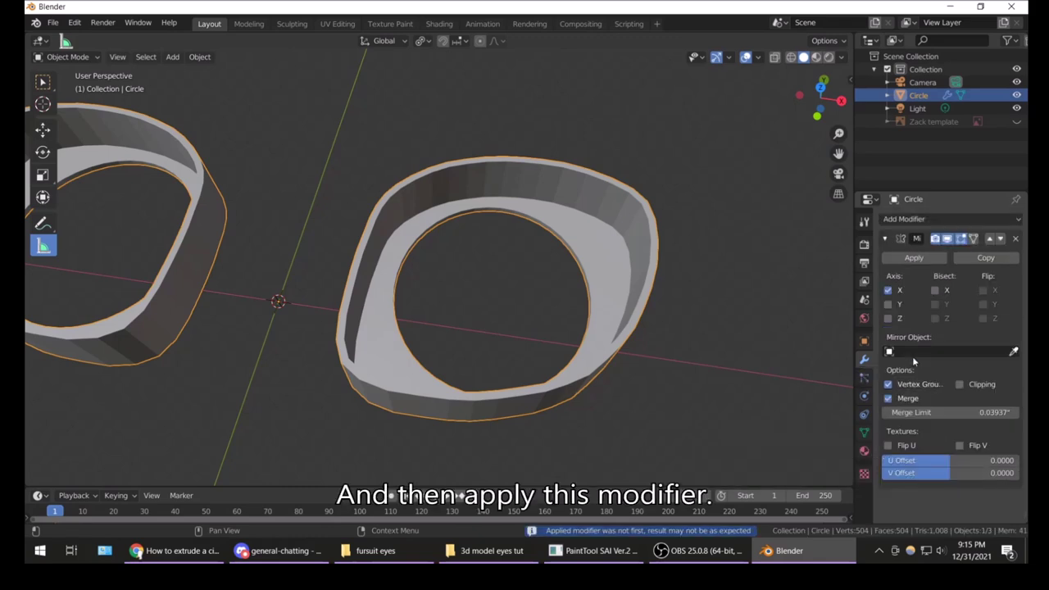
- In Edit Mode, add two horizontal loop cuts around the inner wall, bringing the mesh to 336 vertices
middle_drag(812, 345, 639, 328)
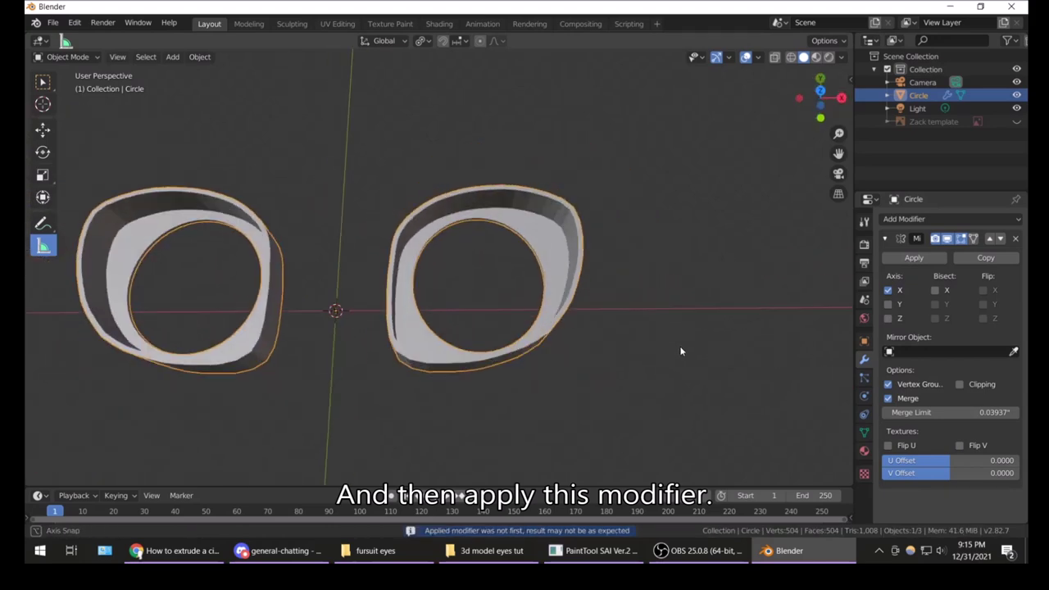
click(67, 57)
click(63, 82)
middle_drag(459, 324, 480, 323)
click(42, 338)
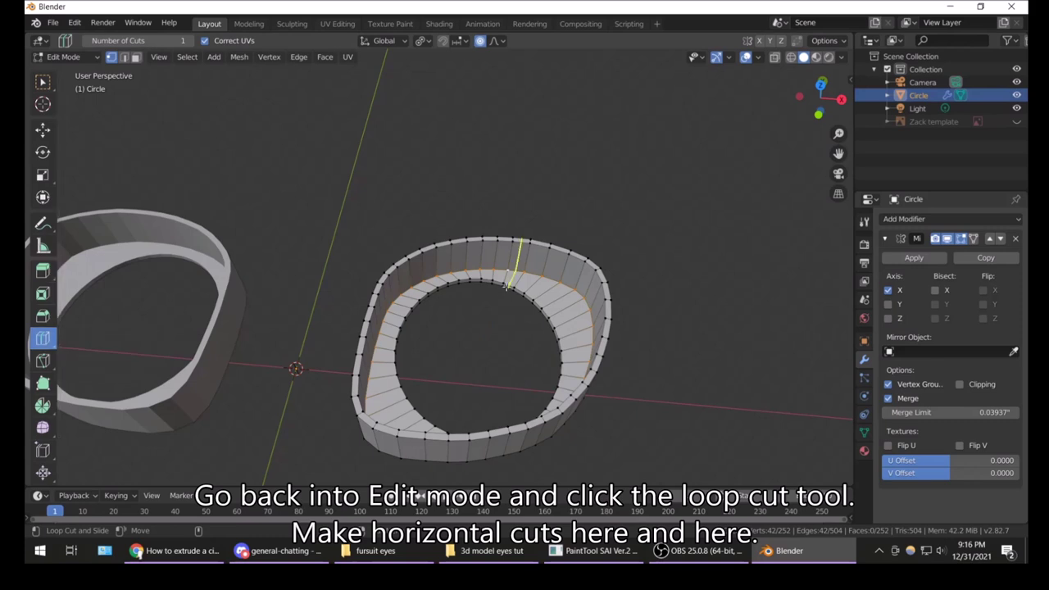
click(464, 258)
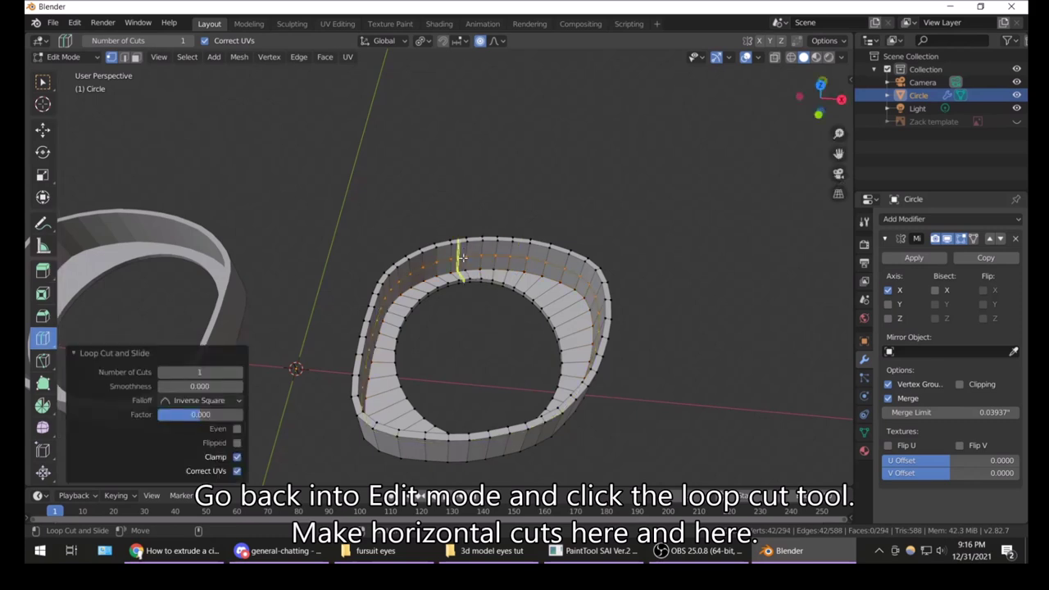
click(418, 289)
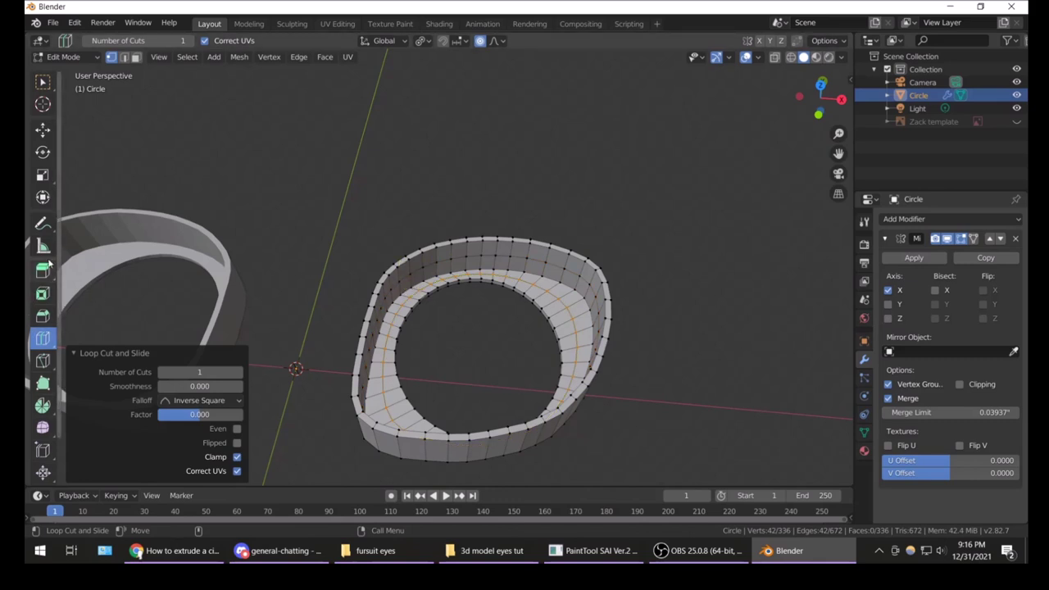
click(43, 129)
scroll(489, 378, up, 3)
middle_drag(472, 326, 437, 248)
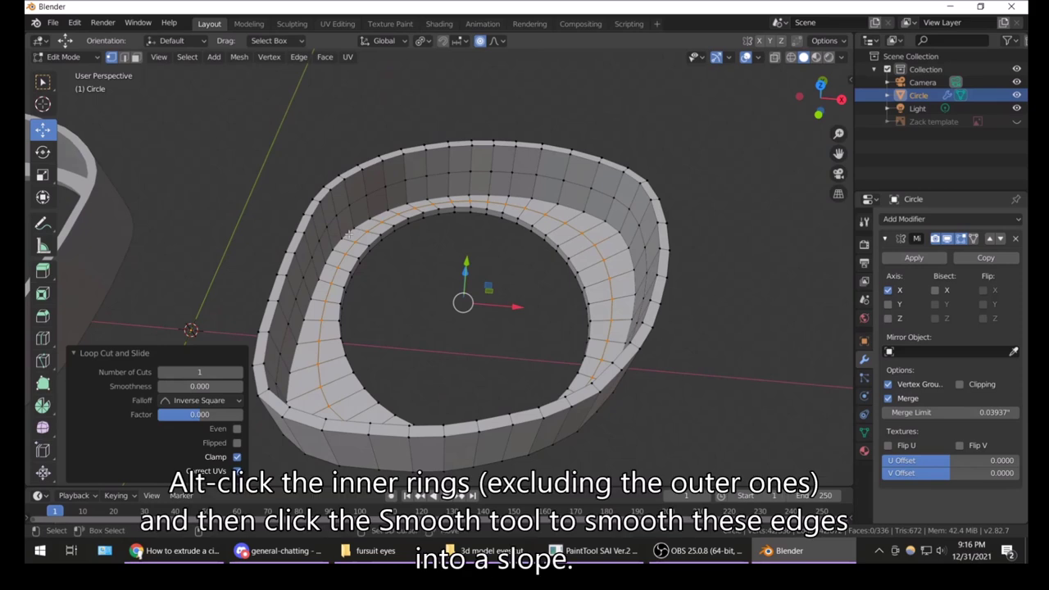
- Select the two inner edge rings and smooth them with Smooth Vertices into a gentler slope
alt+click(361, 228)
alt+shift+click(344, 207)
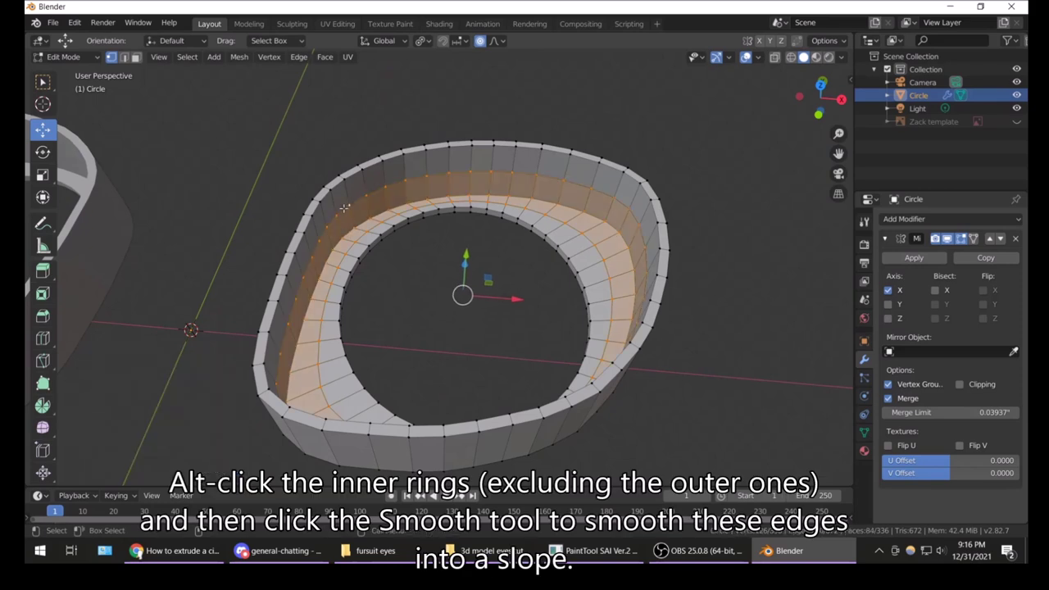
click(43, 427)
drag(468, 251, 848, 74)
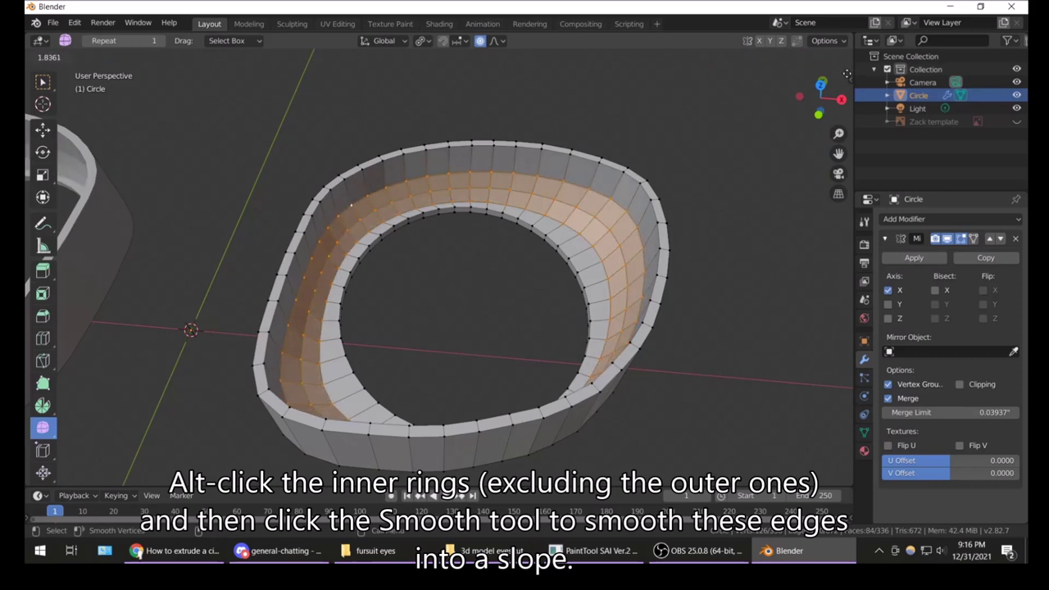
drag(849, 74, 830, 115)
click(506, 190)
mouse_move(527, 255)
middle_down()
mouse_move(312, 258)
mouse_move(505, 238)
mouse_move(513, 247)
middle_up()
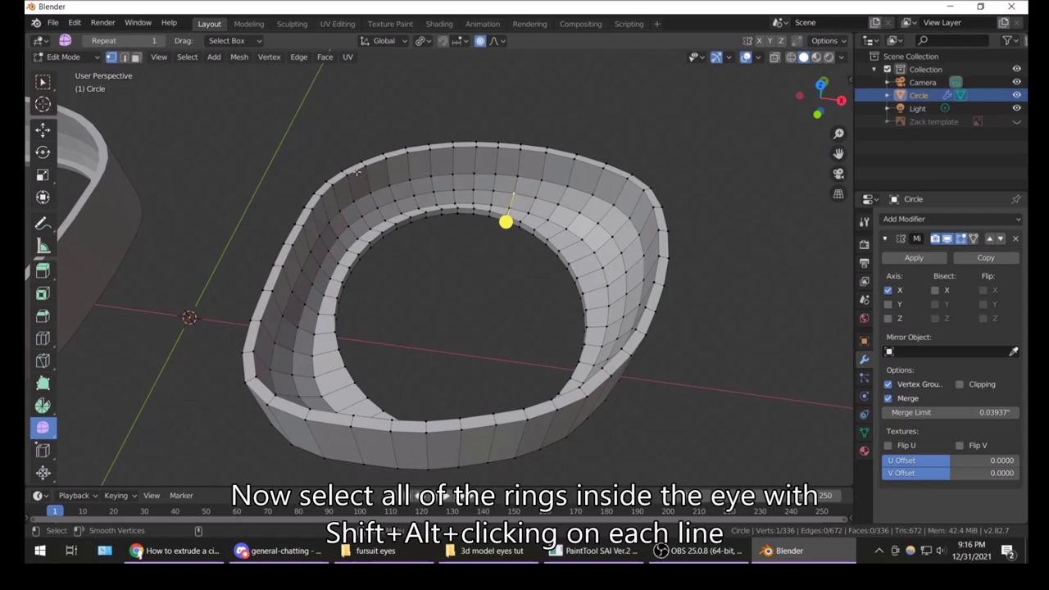
- Select the four inner-wall loops of the eye ring and subdivide them with 2 cuts
alt+shift+click(361, 199)
alt+shift+click(366, 212)
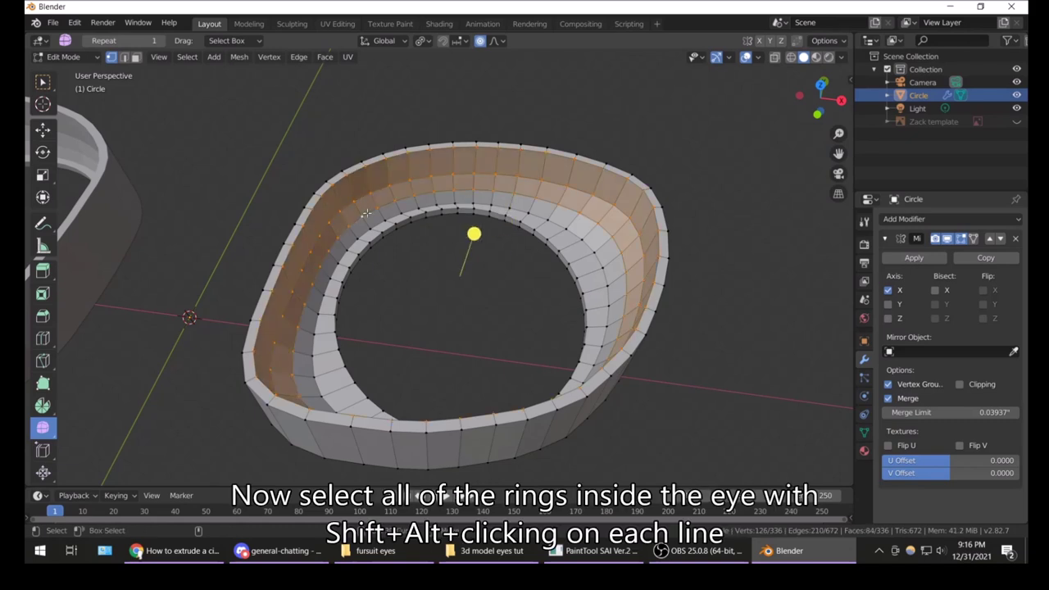
alt+shift+click(377, 221)
alt+shift+click(384, 227)
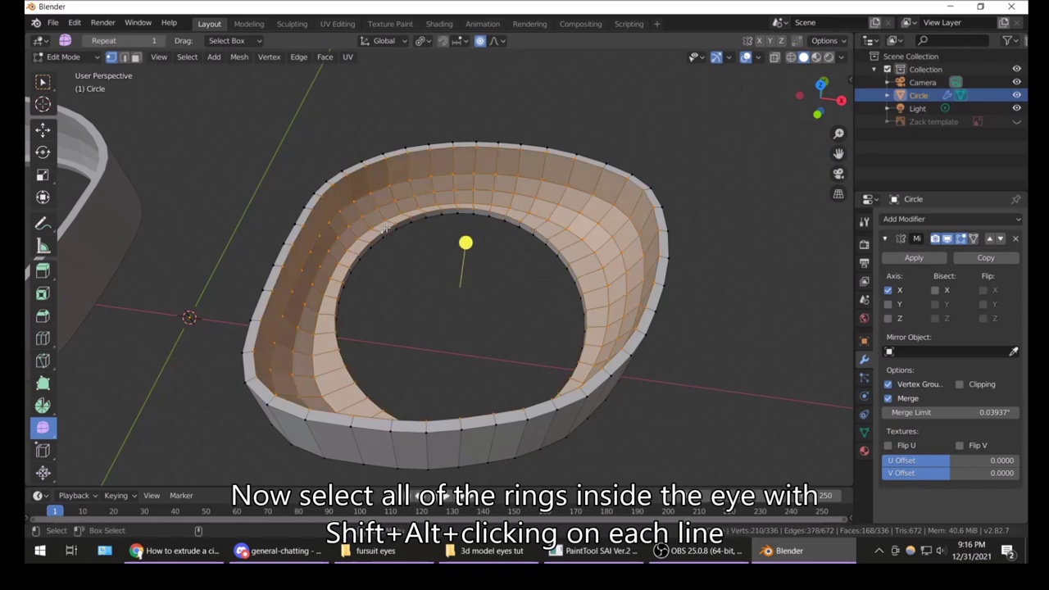
middle_drag(386, 229, 388, 238)
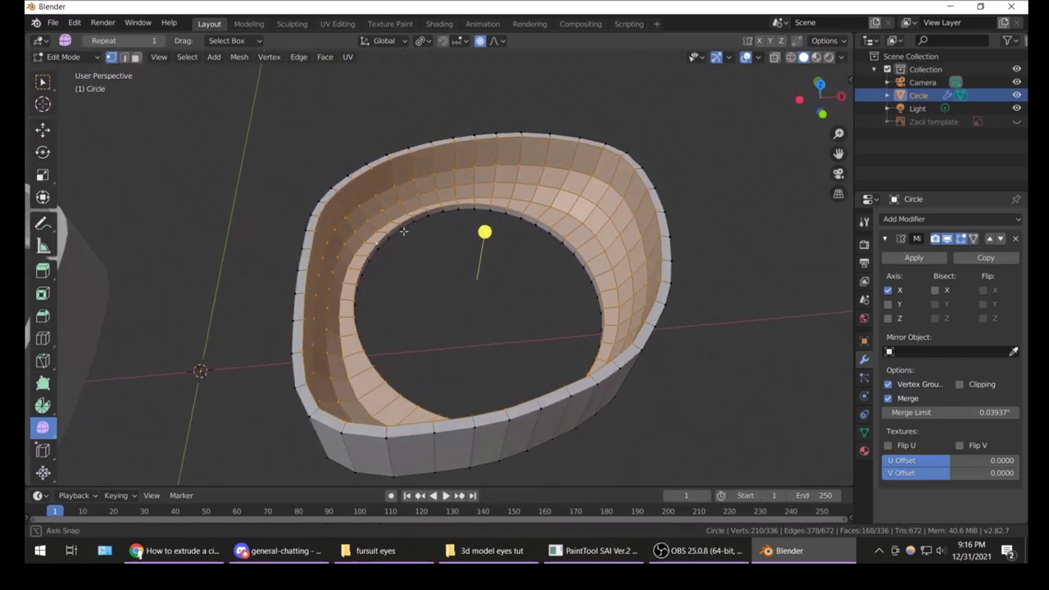
right_click(356, 242)
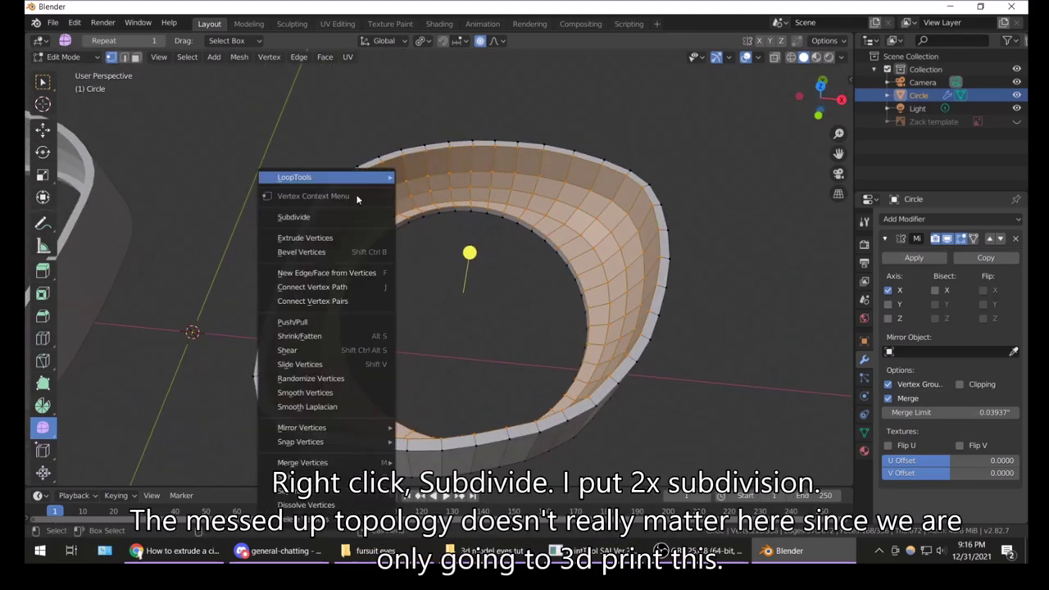
click(359, 216)
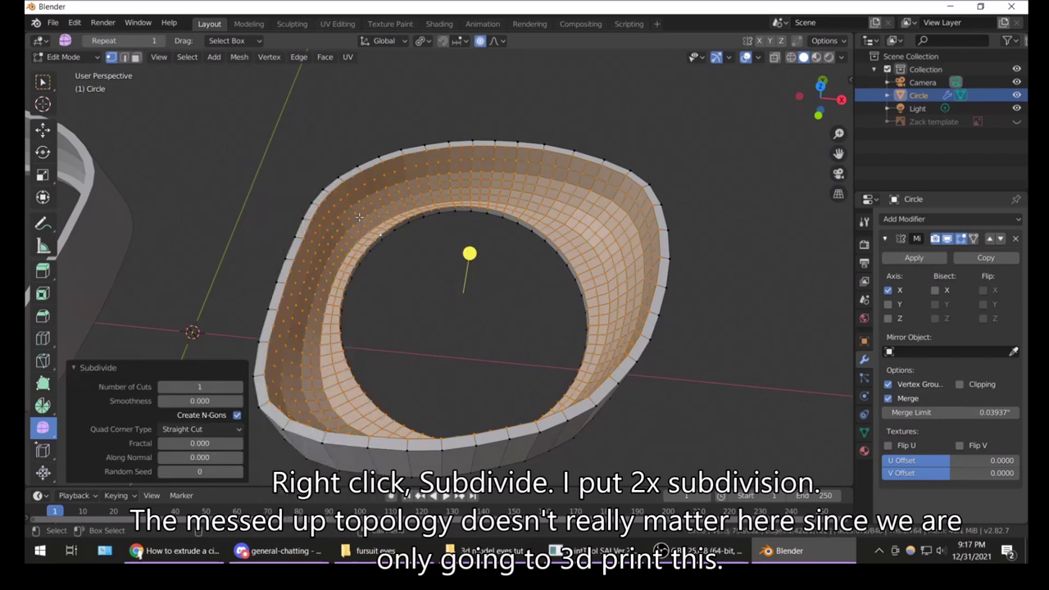
click(238, 387)
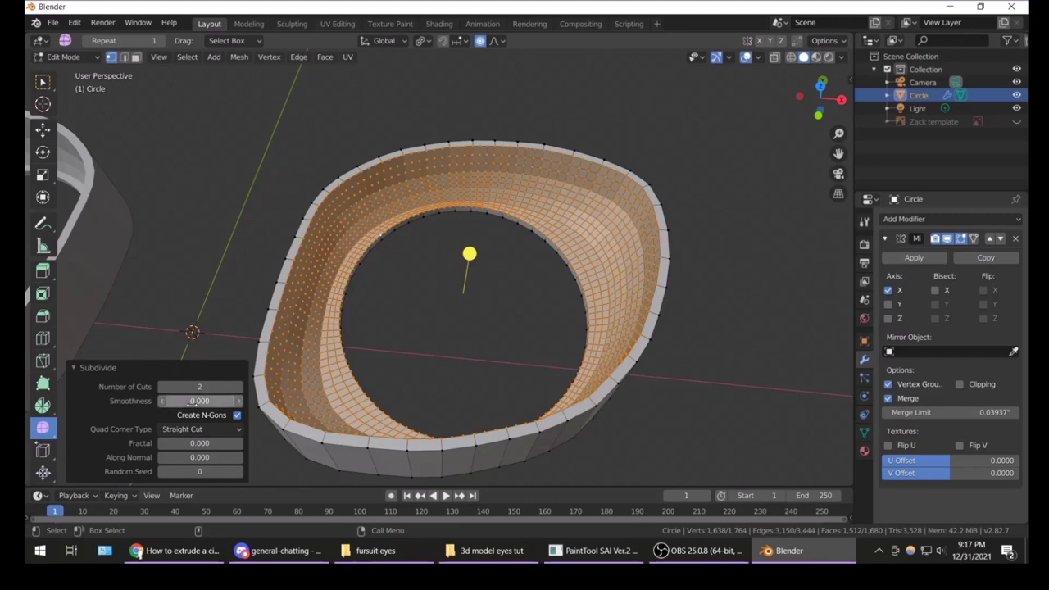
click(174, 266)
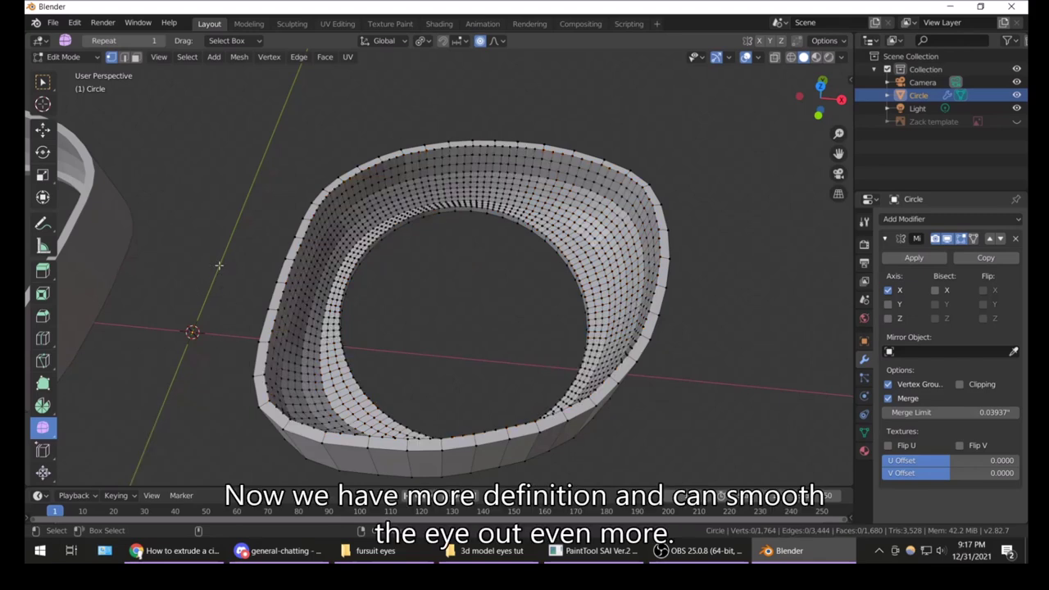
- Select the band of inner edge rings on the dense inner wall
middle_drag(416, 280, 267, 276)
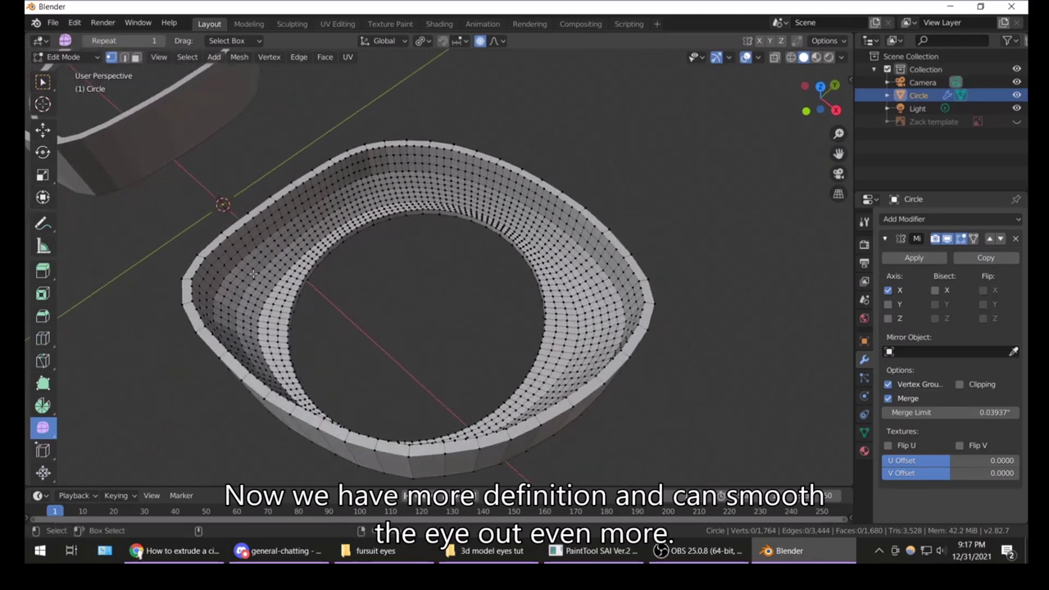
scroll(265, 279, up, 3)
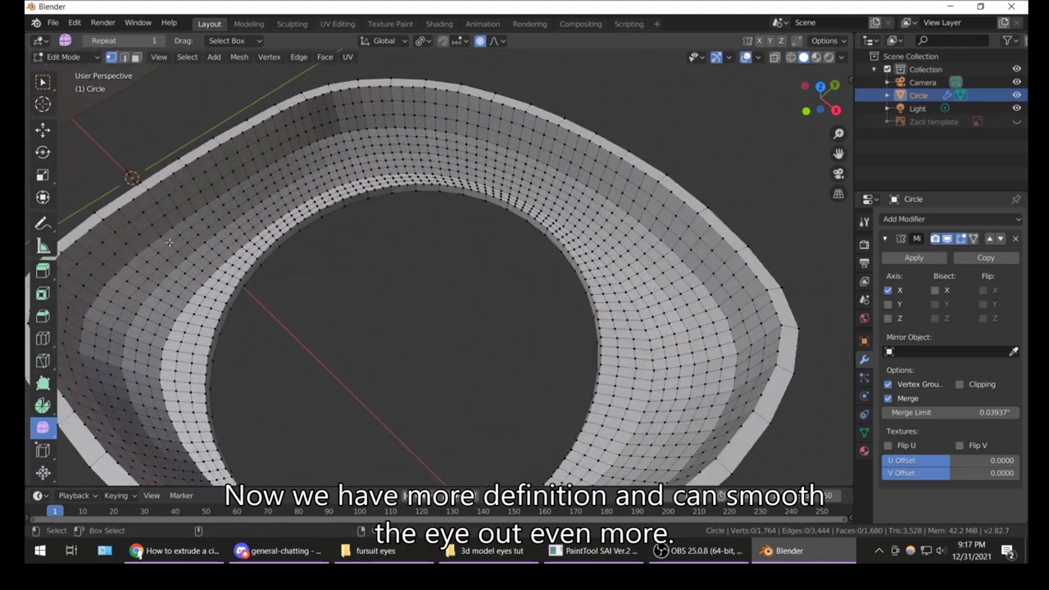
scroll(246, 246, up, 2)
scroll(235, 222, up, 2)
middle_drag(235, 222, 286, 221)
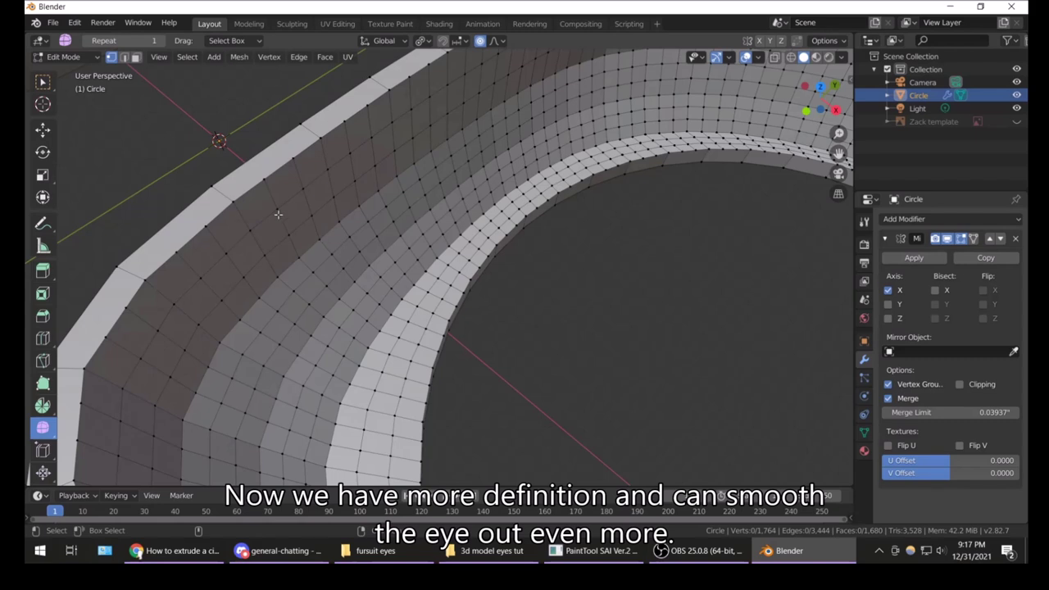
alt+shift+click(288, 263)
alt+shift+click(302, 277)
alt+shift+click(316, 292)
alt+shift+click(337, 305)
alt+shift+click(371, 330)
alt+shift+click(383, 335)
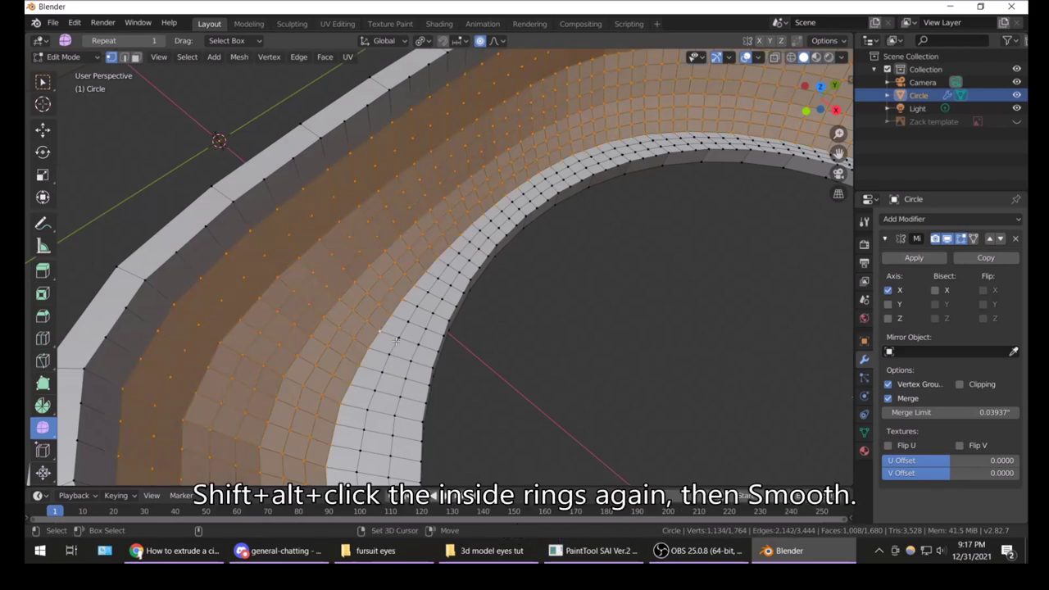
alt+shift+click(412, 354)
- Smooth the selected inner rings with Smooth Vertices, ending at factor 1.014
middle_drag(412, 354, 404, 217)
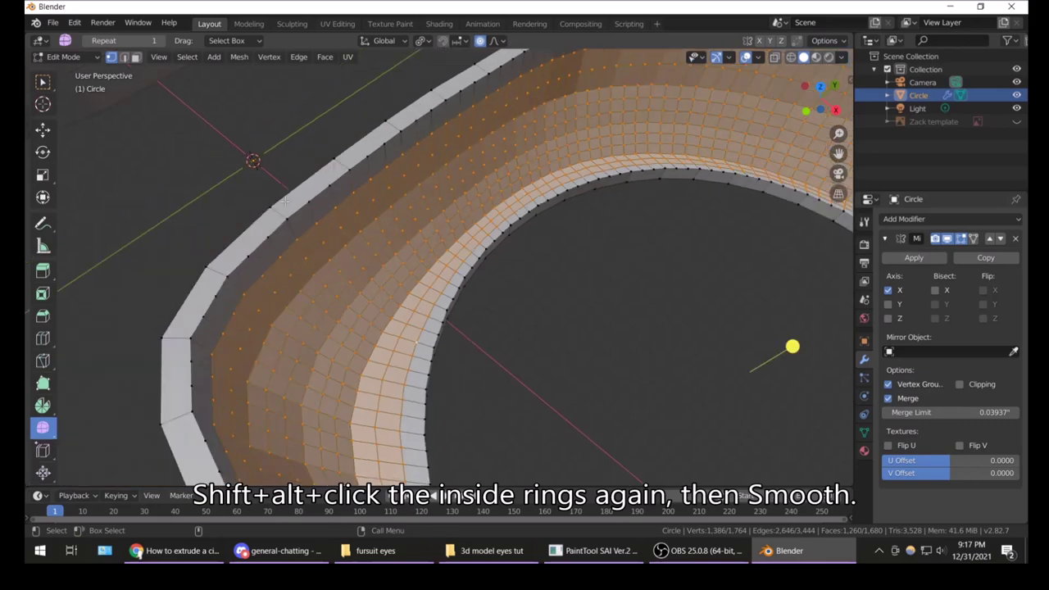
scroll(451, 303, down, 3)
middle_drag(492, 284, 536, 265)
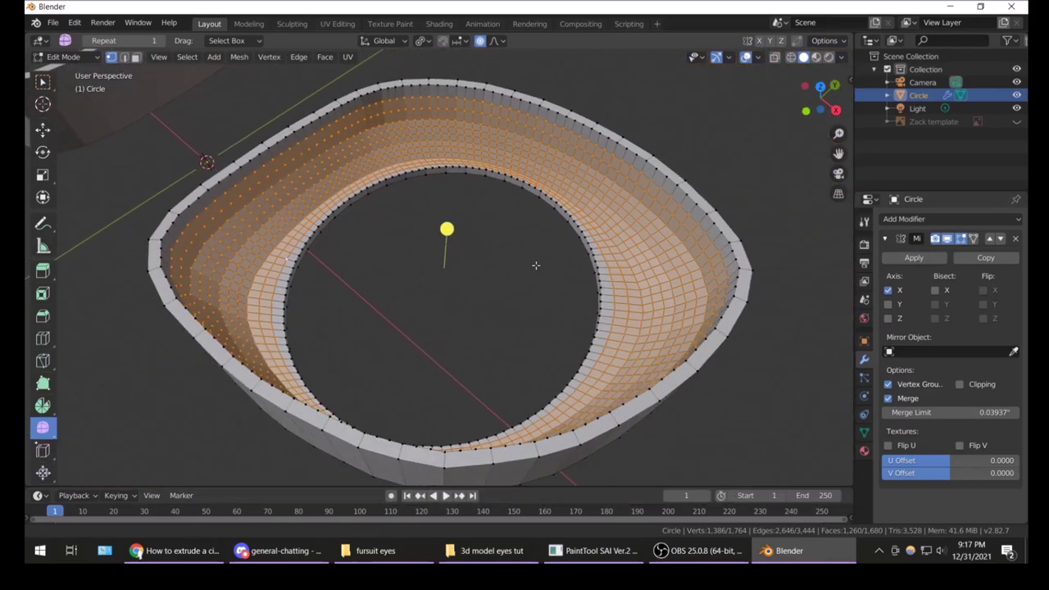
scroll(421, 249, up, 1)
mouse_move(421, 249)
middle_down()
mouse_move(492, 246)
mouse_move(462, 249)
middle_up()
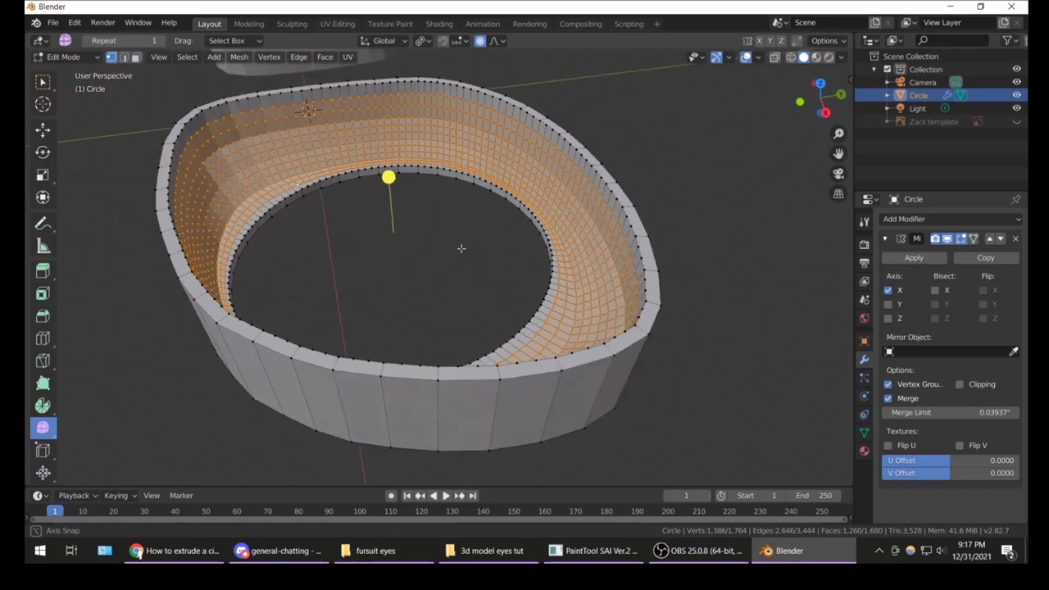
mouse_move(382, 170)
mouse_down()
mouse_move(297, 175)
mouse_move(473, 243)
mouse_move(525, 310)
mouse_move(669, 372)
mouse_up()
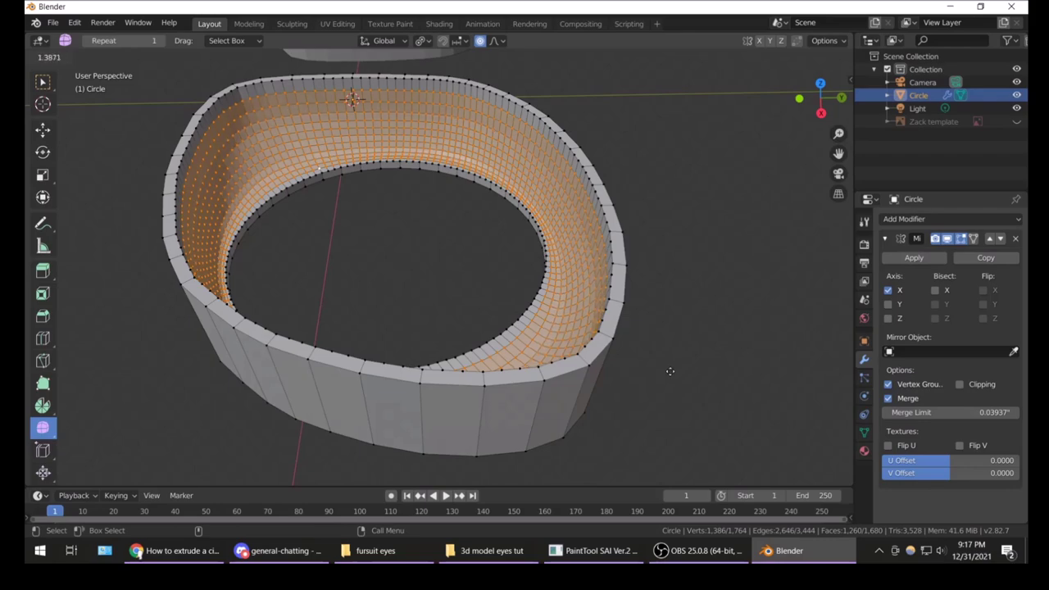
drag(588, 342, 599, 346)
mouse_move(598, 346)
middle_down()
mouse_move(162, 209)
mouse_move(444, 187)
middle_up()
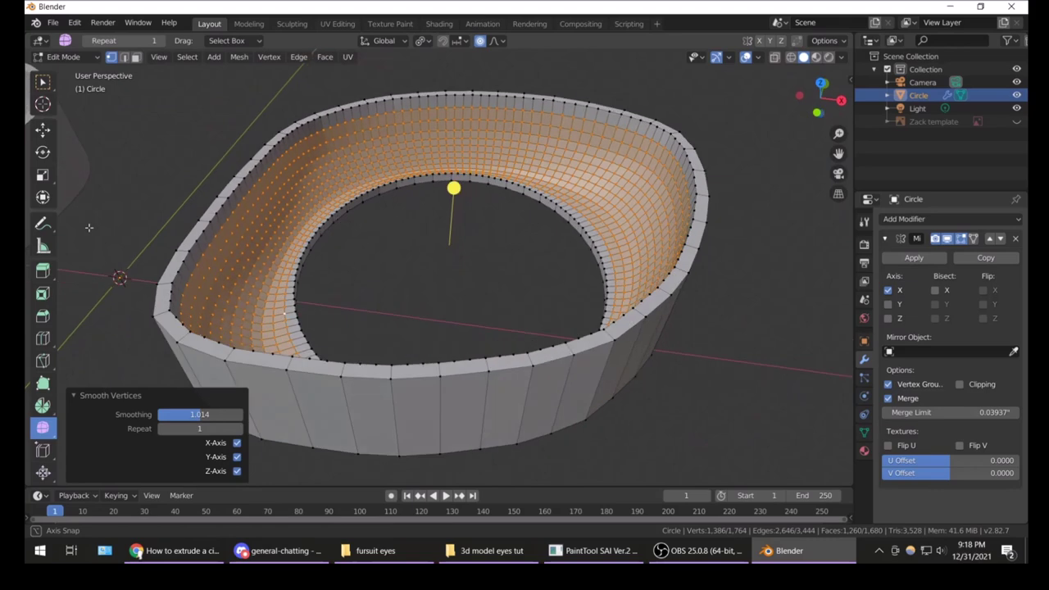
drag(443, 188, 465, 141)
drag(553, 301, 742, 151)
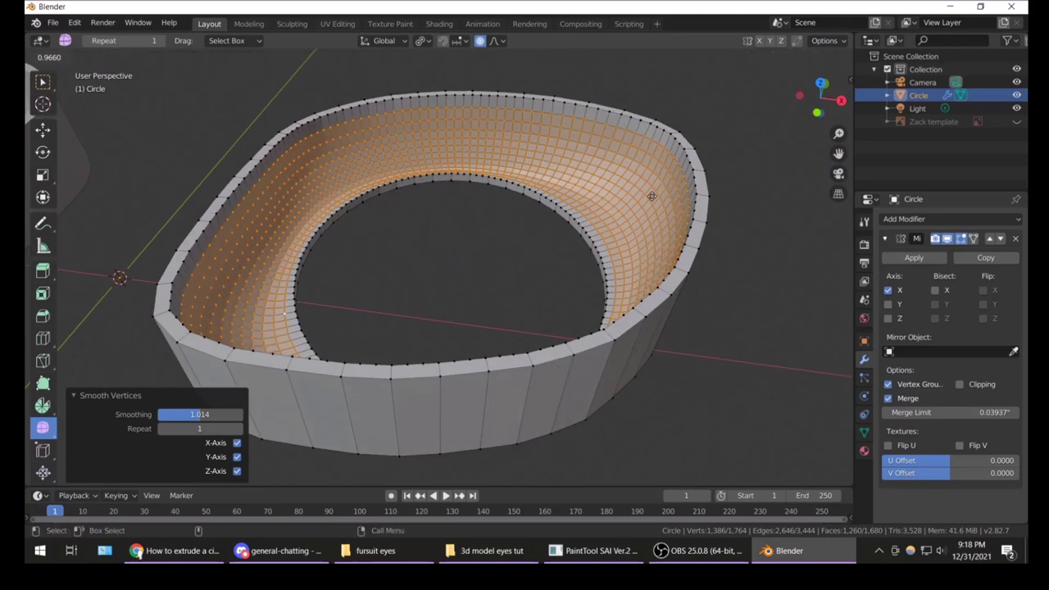
drag(651, 197, 450, 200)
- Deselect everything and return to Object Mode with both mirrored rings showing
mouse_move(450, 199)
middle_down()
mouse_move(595, 155)
mouse_move(500, 286)
mouse_move(402, 235)
mouse_move(349, 281)
mouse_move(541, 270)
mouse_move(487, 222)
mouse_move(817, 251)
middle_up()
key(alt+a)
scroll(541, 275, down, 4)
scroll(498, 271, up, 4)
scroll(465, 303, up, 2)
mouse_move(465, 304)
middle_down()
mouse_move(487, 323)
mouse_move(431, 300)
mouse_move(424, 265)
mouse_move(364, 251)
middle_up()
key(Tab)
scroll(364, 251, down, 3)
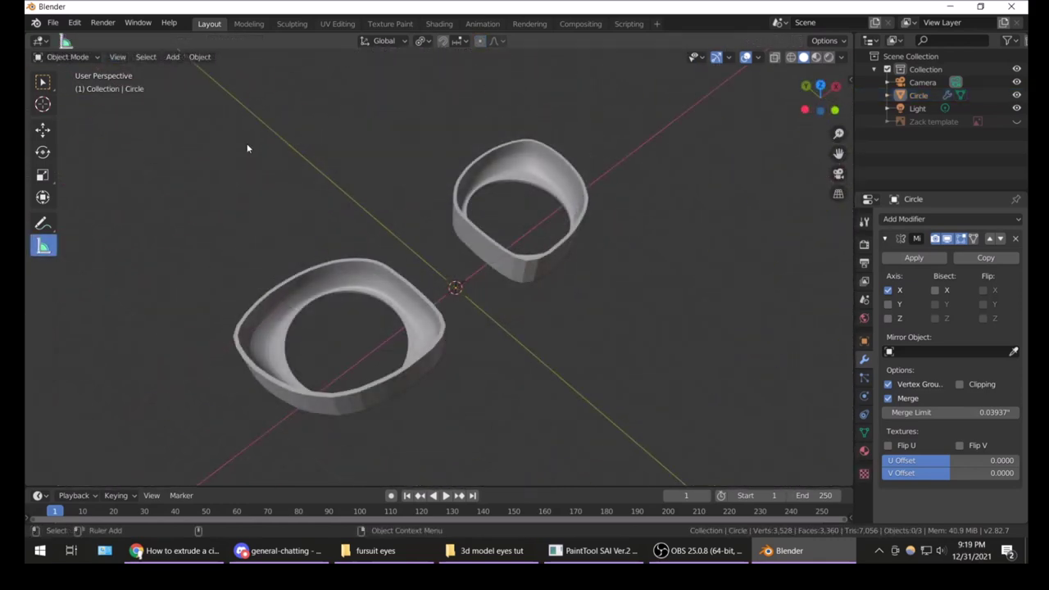
- Save the project as 'Zack eyes.blend' in the My Art\Blender folder
click(53, 23)
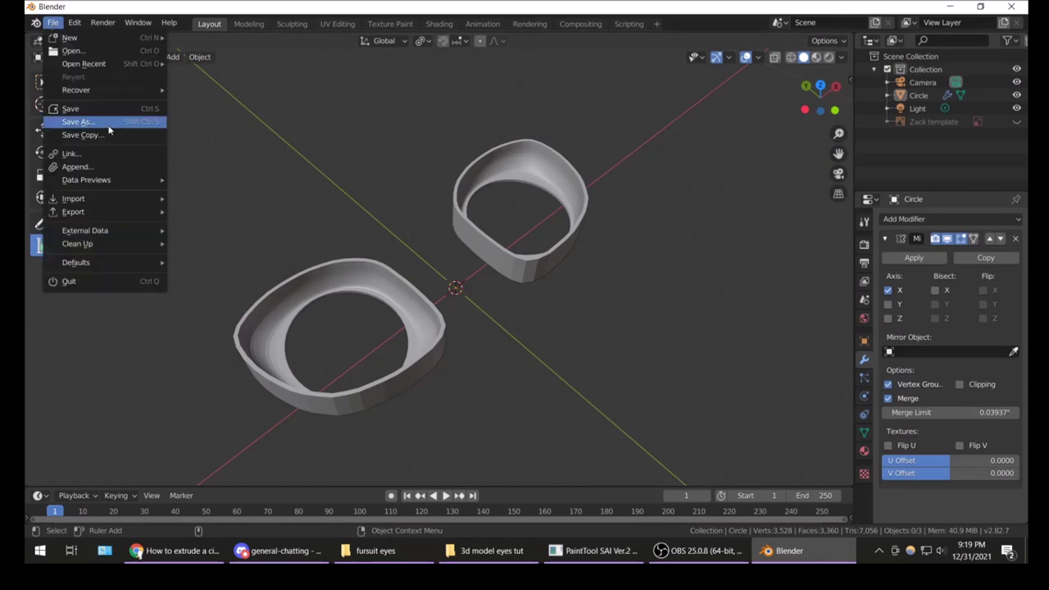
click(109, 123)
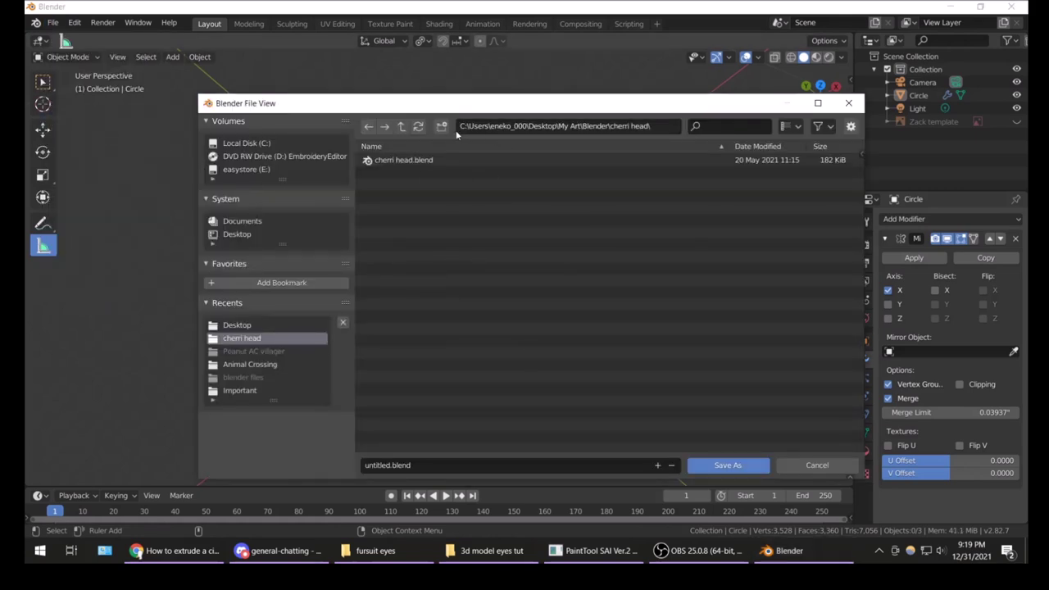
click(402, 128)
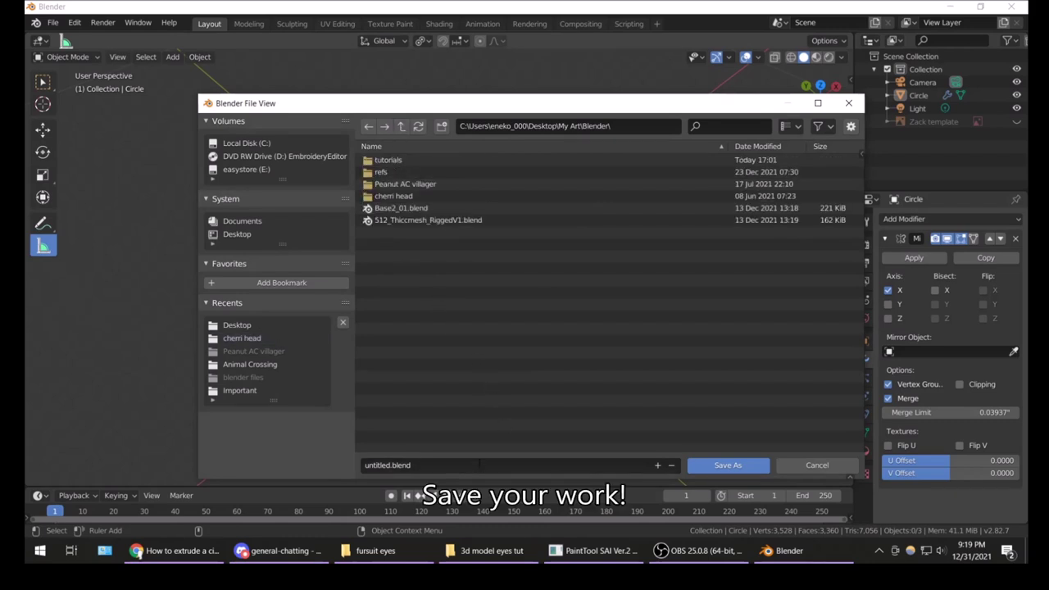
text(Zack eyes)
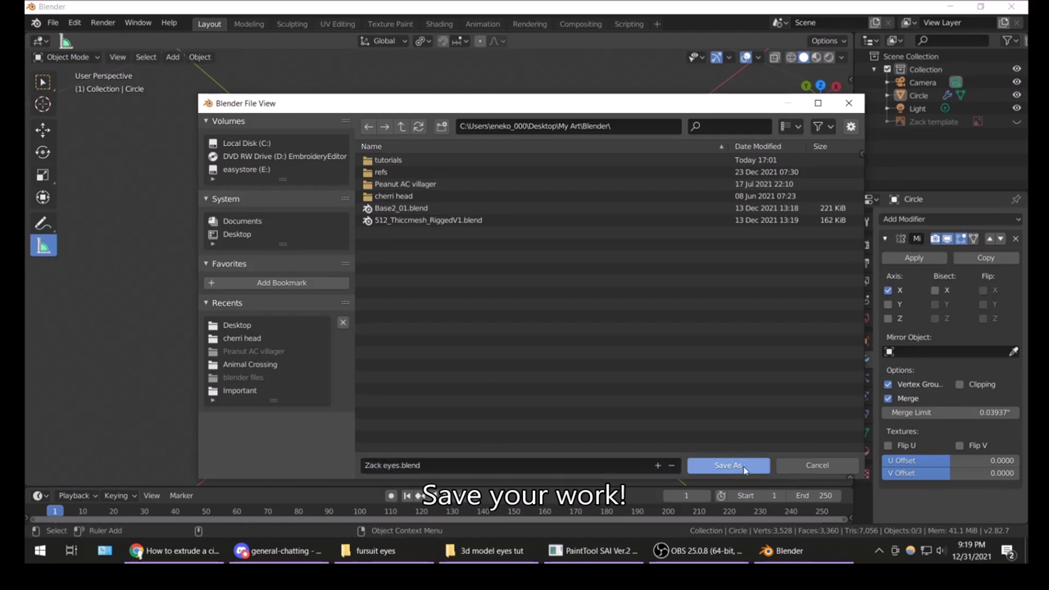
click(743, 467)
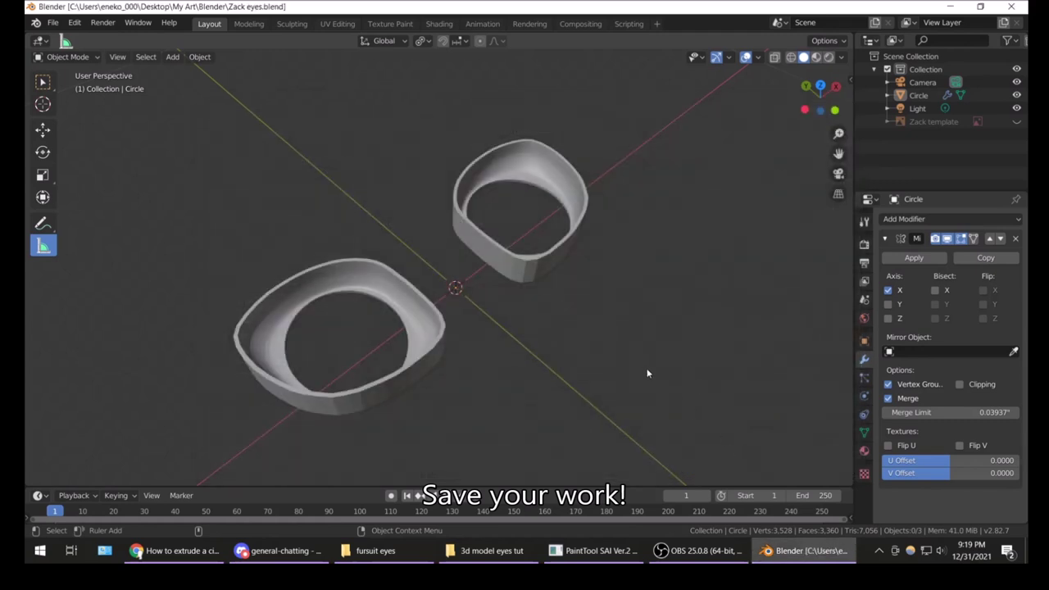
click(54, 23)
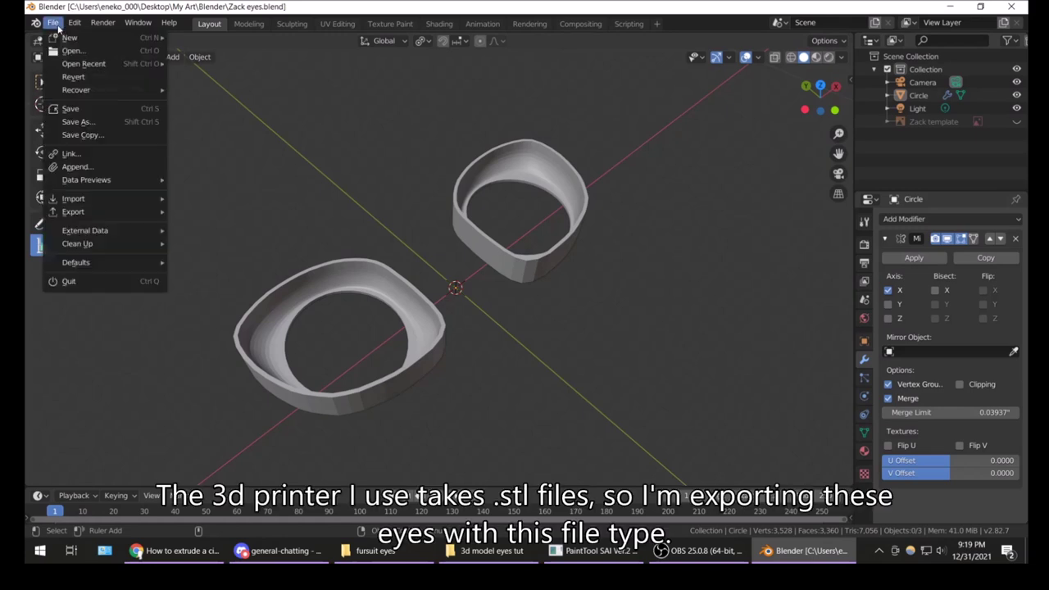
mouse_move(74, 212)
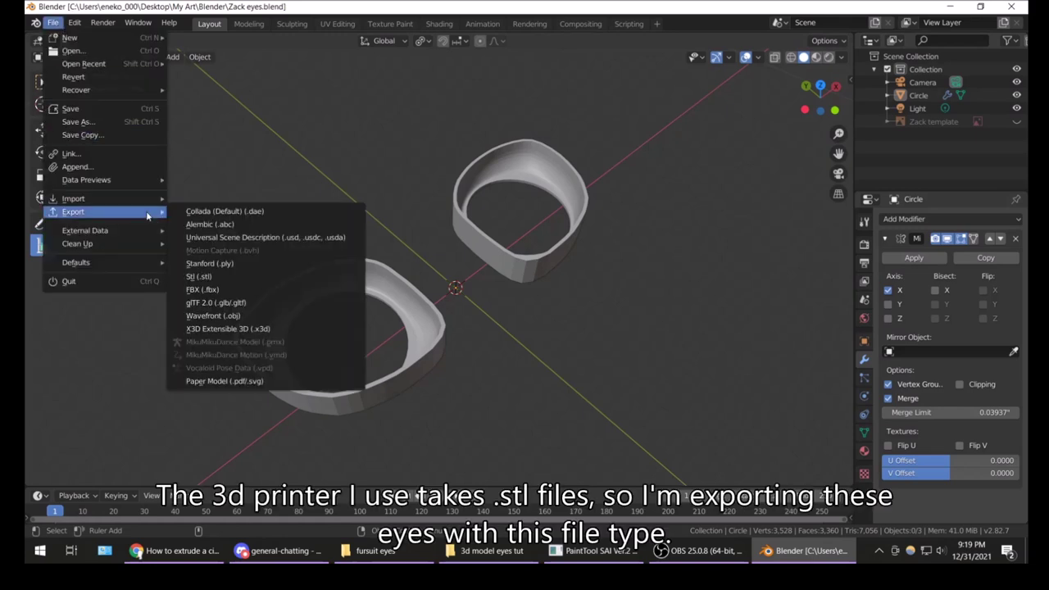
- Export the eye rings as 'Zack eyes.stl' with Scene Unit enabled at scale 1.00
click(220, 280)
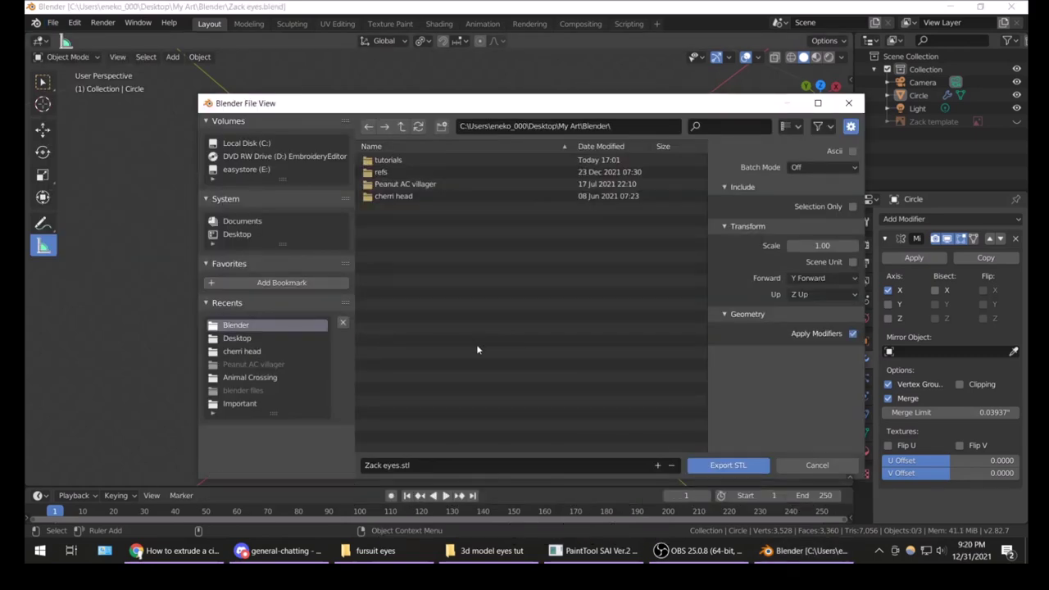
click(853, 262)
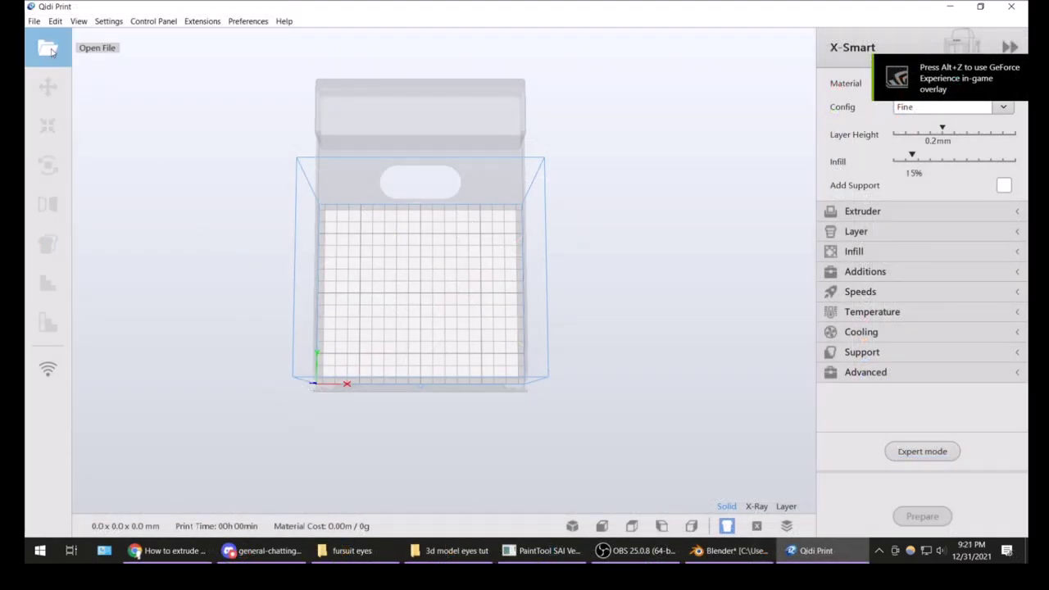
- Load Zack eyes from My Art\Blender into Qidi Print and dismiss the scaling notice
click(54, 46)
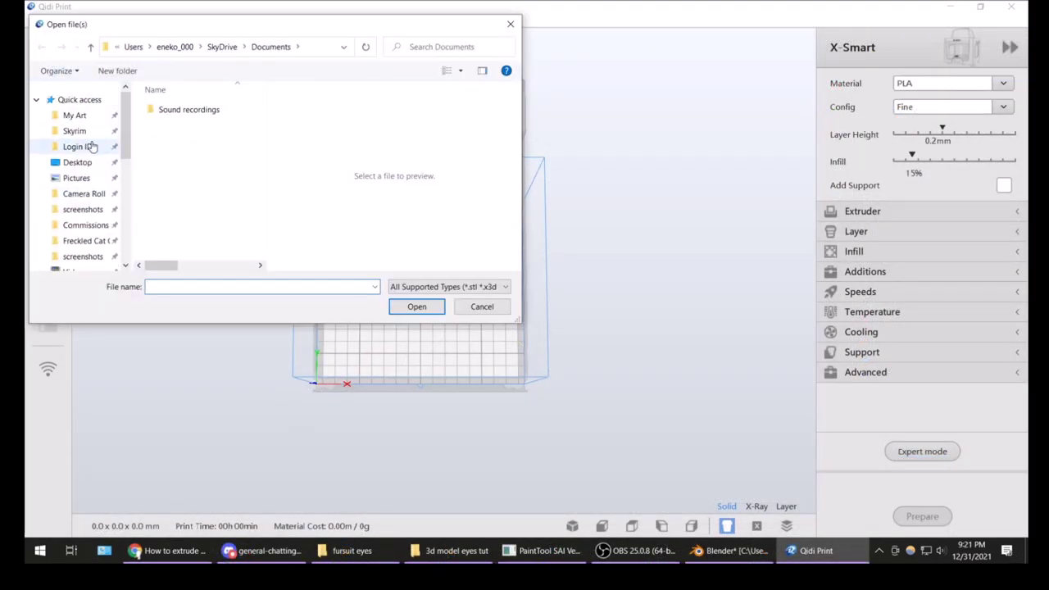
click(74, 115)
double_click(176, 134)
scroll(203, 237, down, 1)
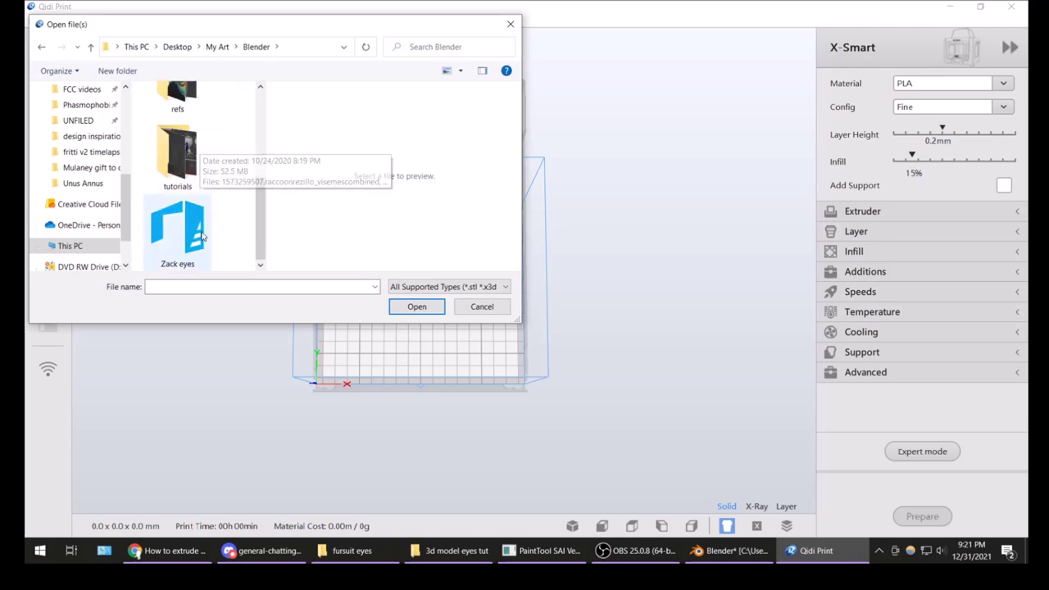
click(177, 234)
click(416, 309)
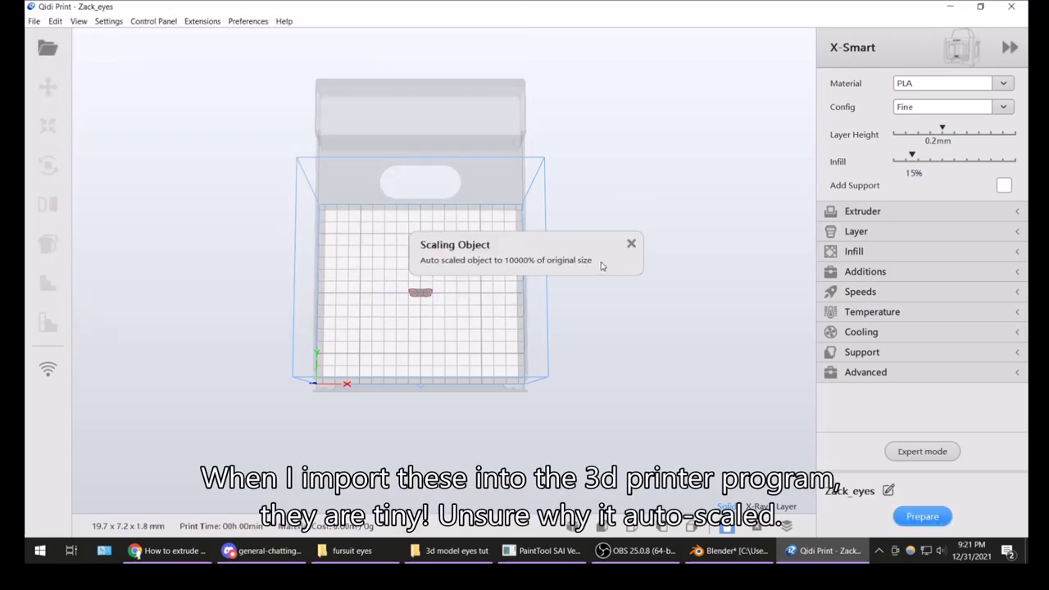
click(632, 245)
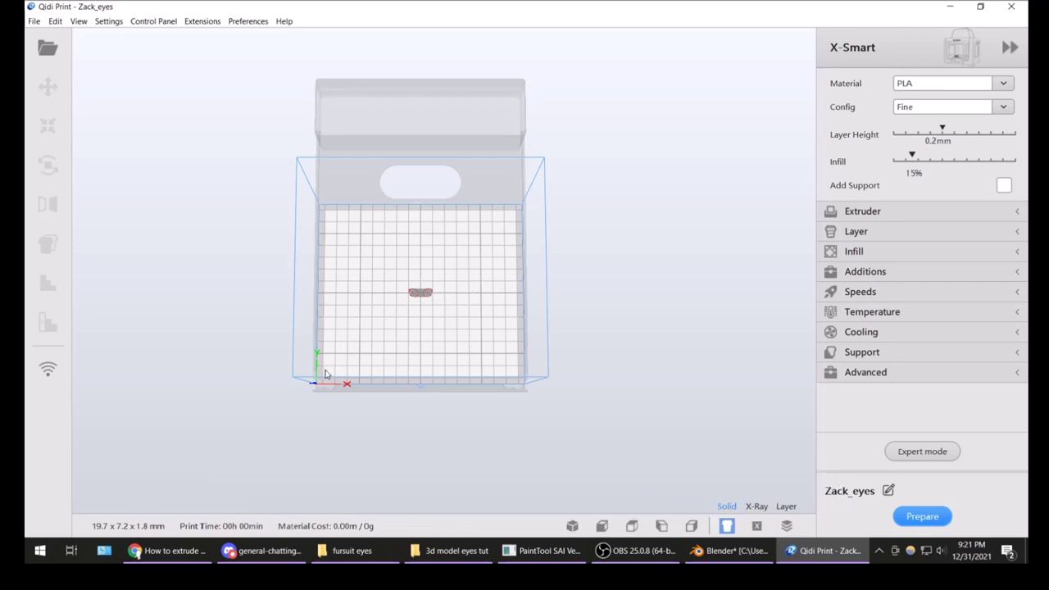
- Inspect the tiny 19.7 x 7.2 x 1.8 mm model from front, 3D and top views
right_click(422, 293)
click(520, 456)
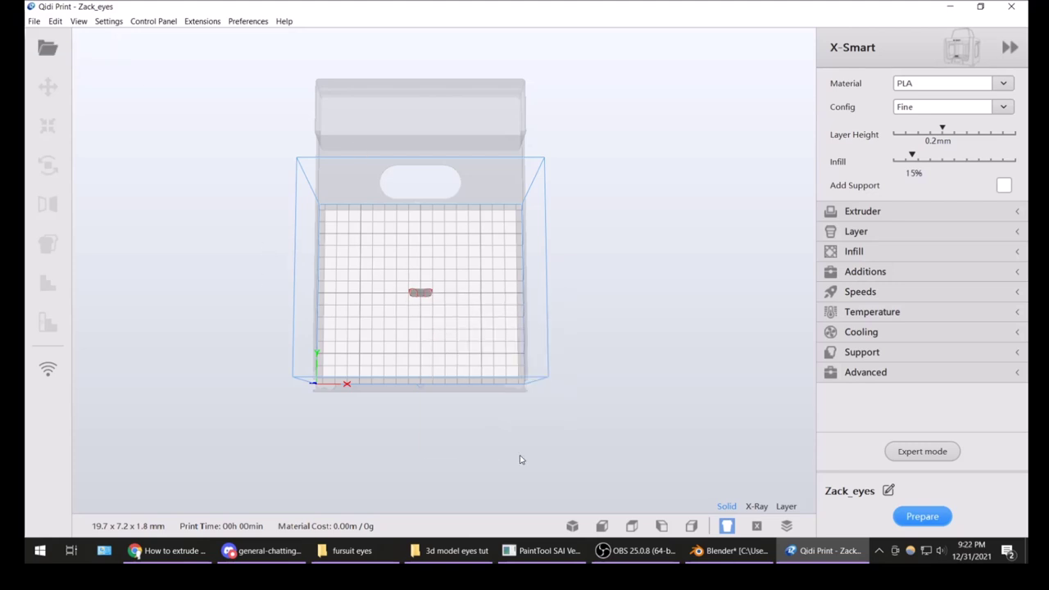
click(602, 525)
click(572, 525)
click(631, 525)
click(421, 293)
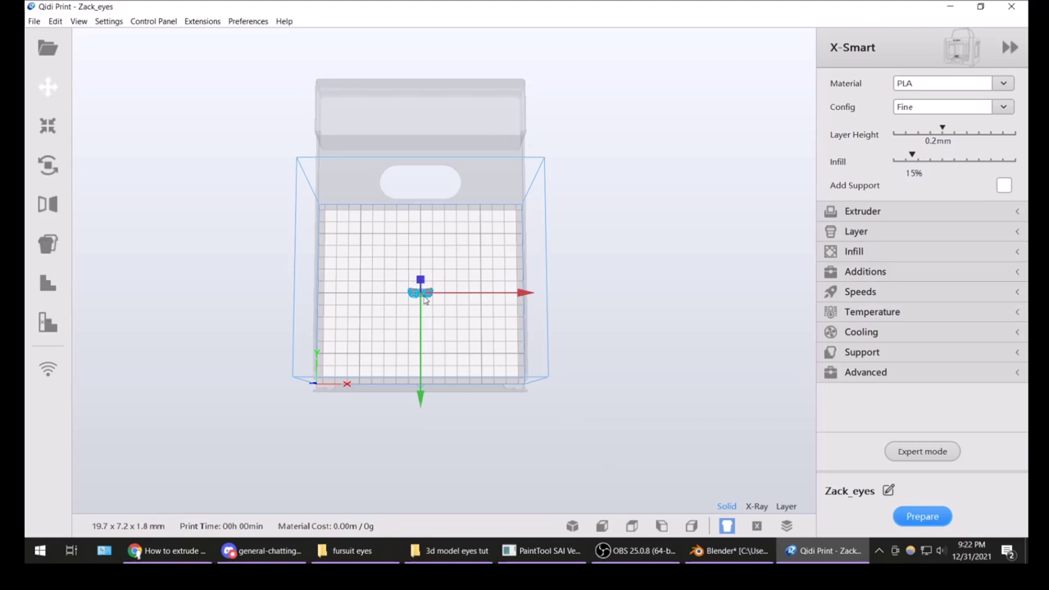
click(398, 399)
click(730, 551)
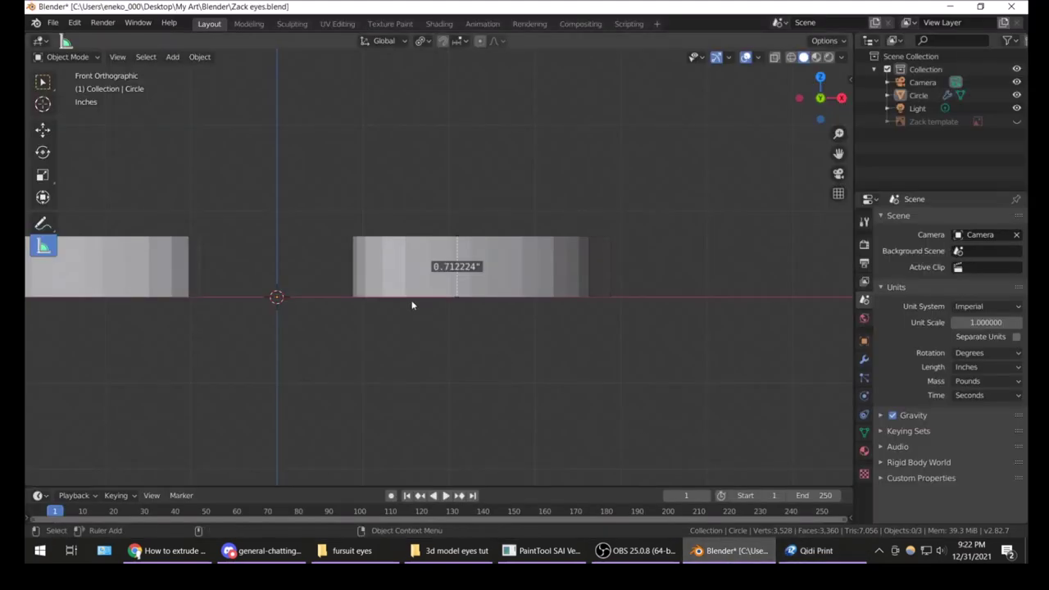
- Select the eye rings and overwrite 'Zack eyes.stl' with an export at scale 1000
scroll(498, 319, down, 2)
click(526, 263)
scroll(489, 210, down, 2)
middle_drag(490, 210, 477, 278)
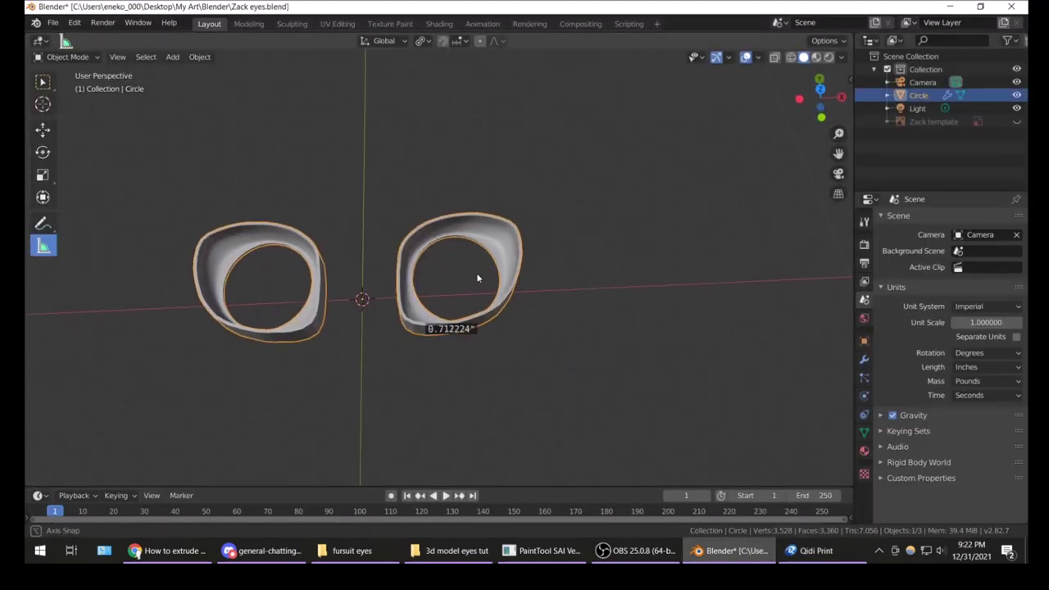
click(52, 22)
click(230, 277)
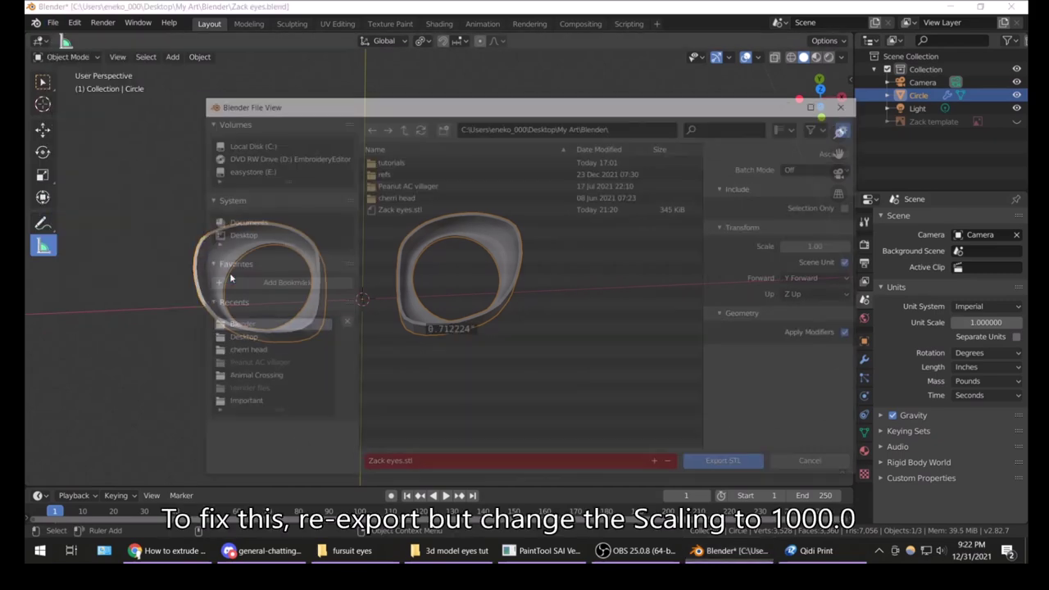
click(835, 245)
text(1000)
key(Return)
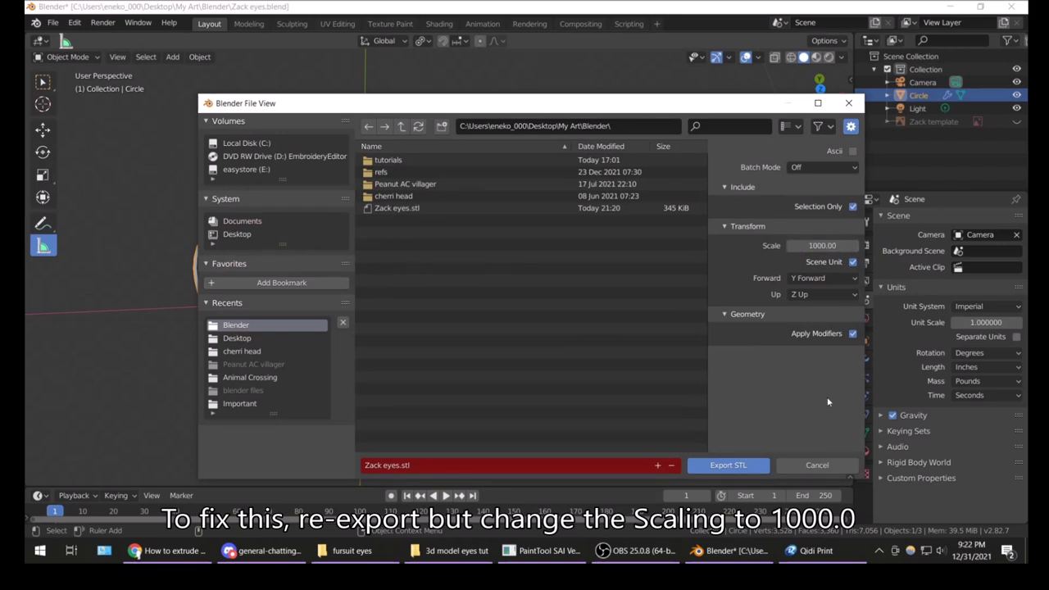
click(729, 466)
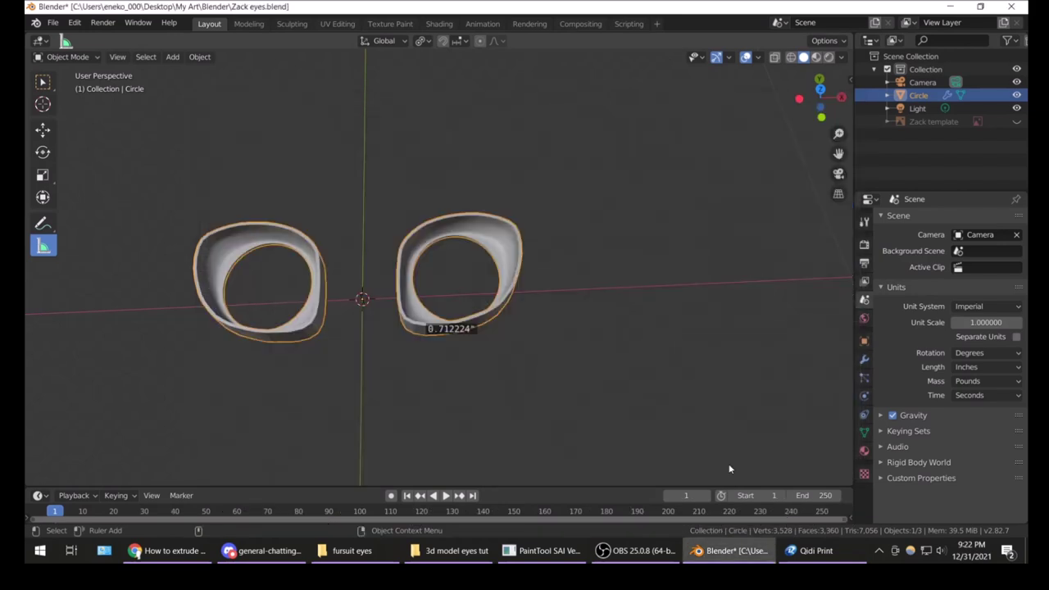
click(813, 551)
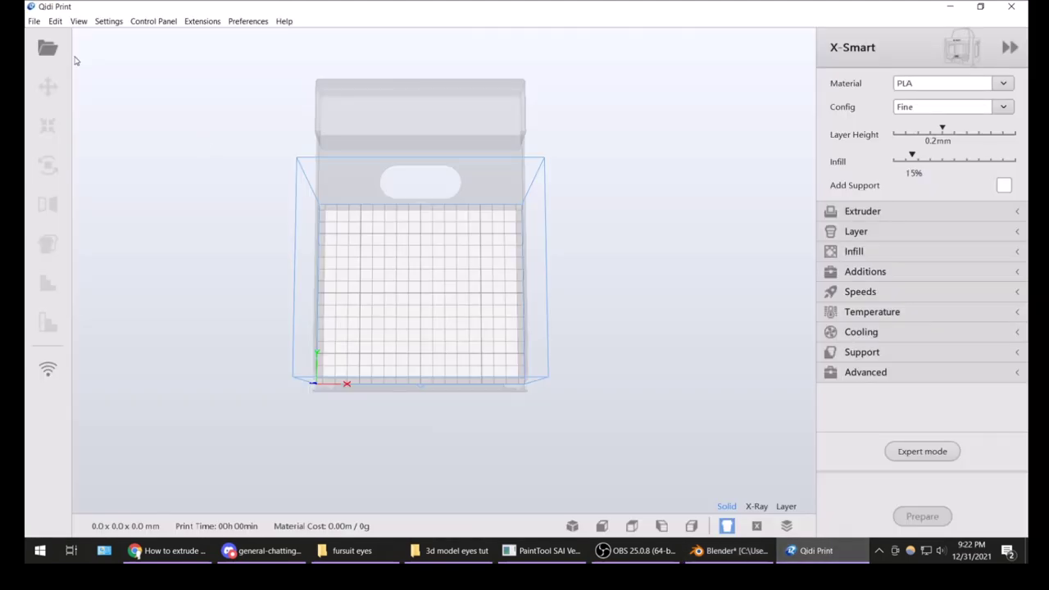
- Load the rescaled Zack eyes at 196.9 x 72.4 x 18.0 mm and shift it right on the plate
click(49, 47)
scroll(246, 145, down, 2)
scroll(246, 145, down, 2)
double_click(177, 233)
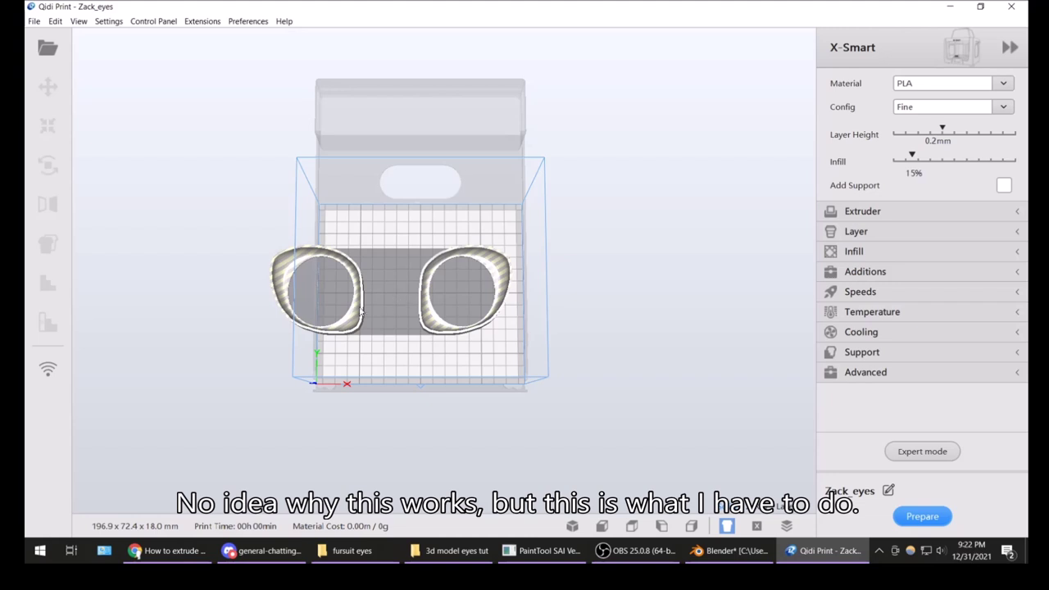
click(358, 319)
click(423, 294)
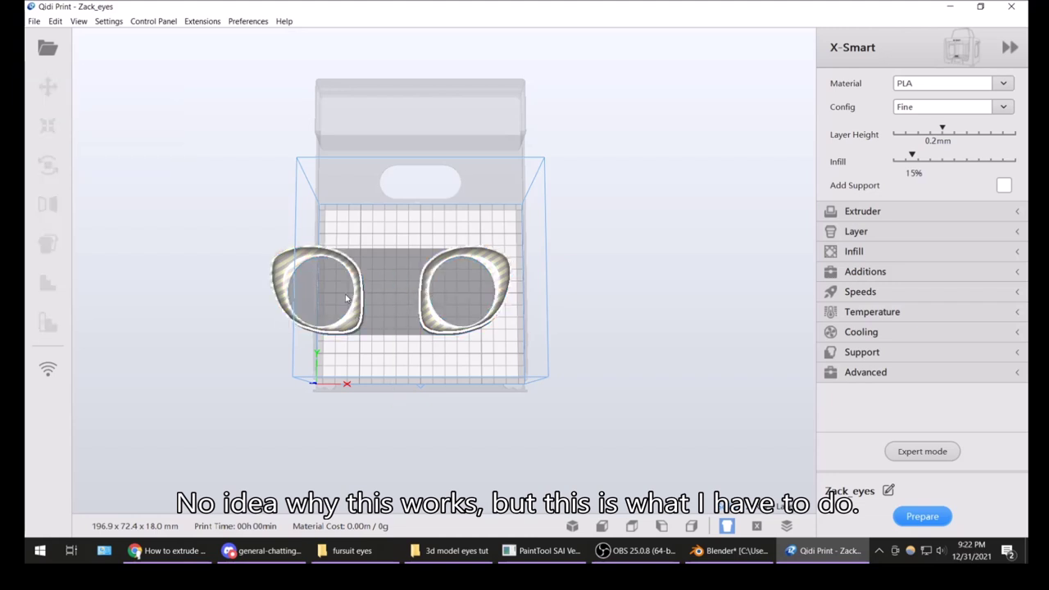
drag(346, 299, 447, 343)
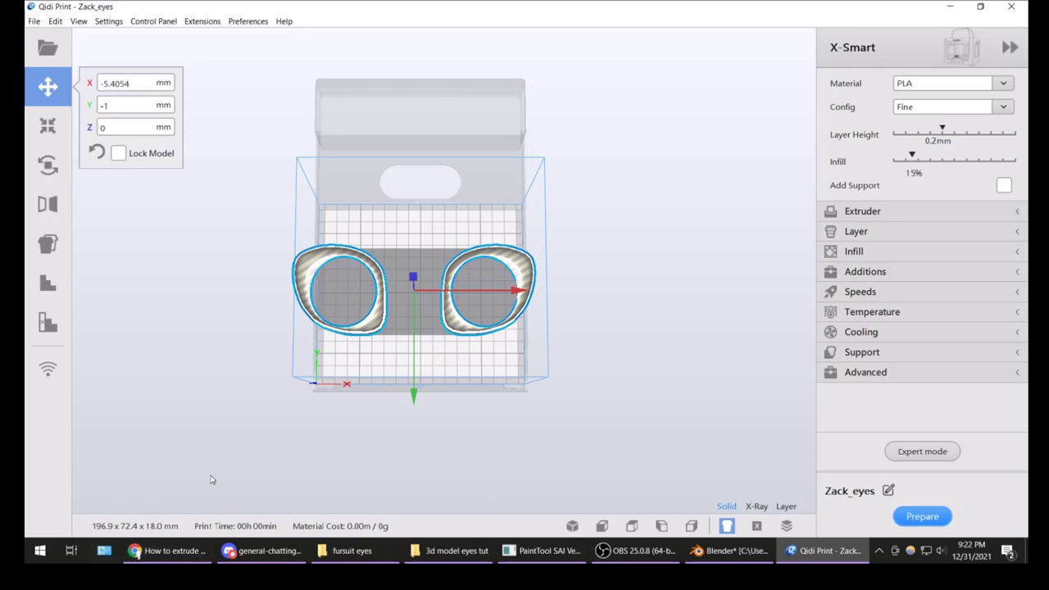
click(727, 550)
middle_drag(666, 386, 633, 309)
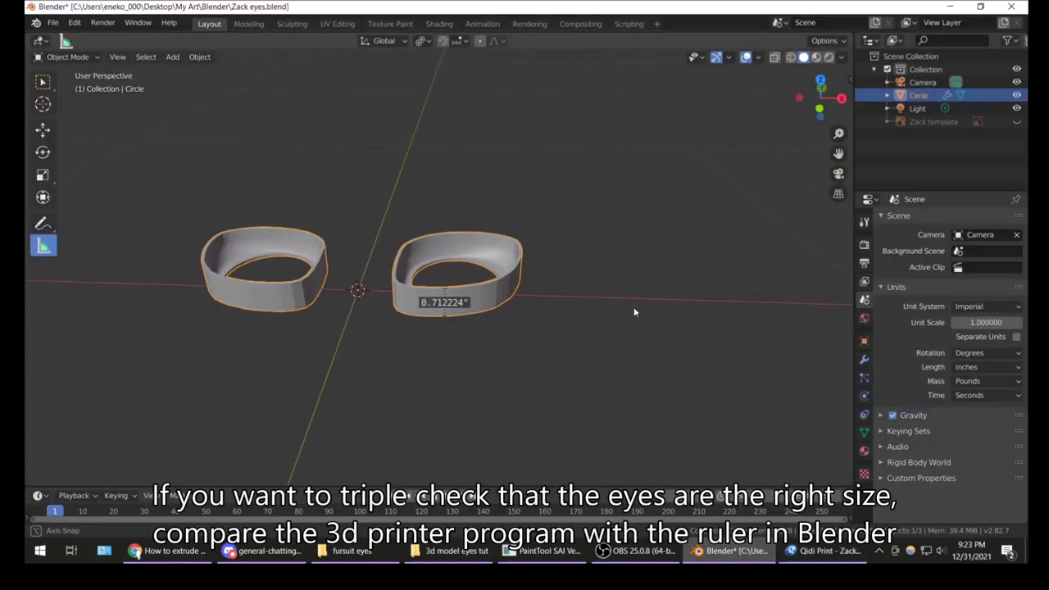
- Set the scene Unit System to Metric and Length to Millimeters, so the ring reads 18.0905 mm
click(989, 306)
click(970, 337)
middle_drag(443, 353, 469, 348)
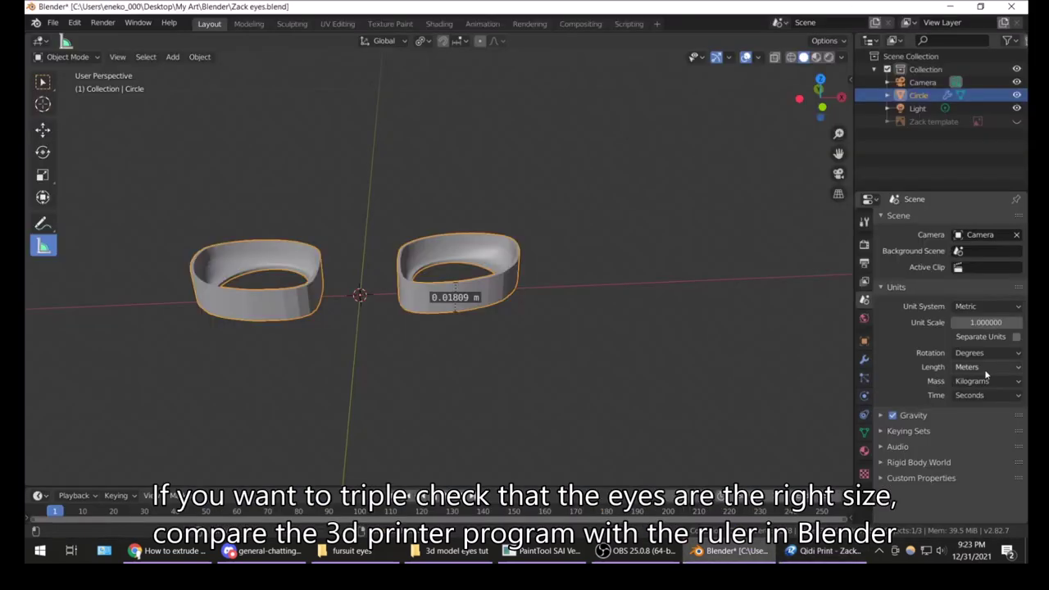
click(986, 374)
click(971, 438)
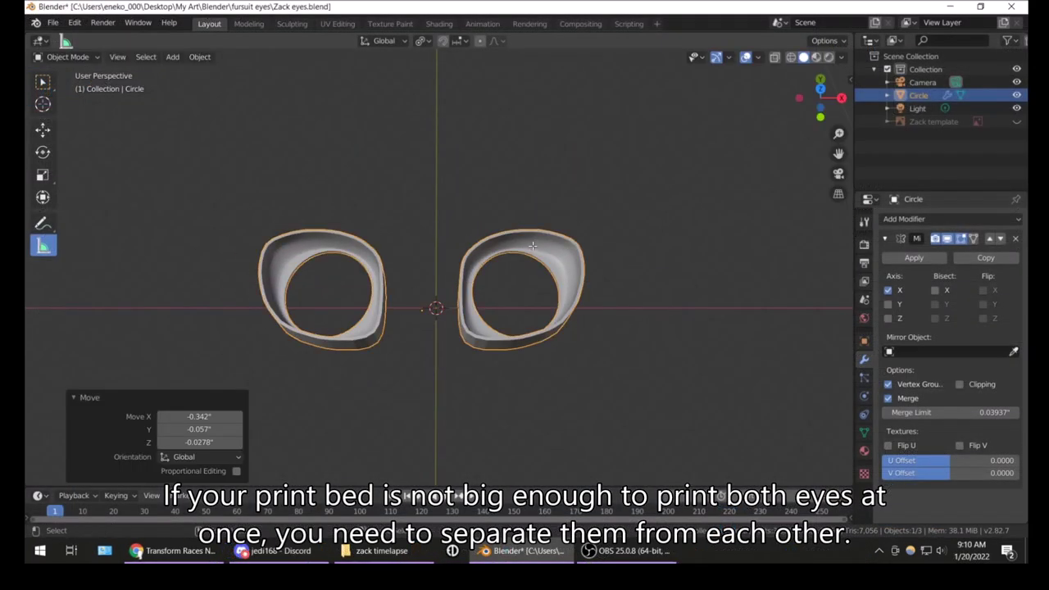
- Undo the nudge, apply the Mirror modifier, and enter Edit Mode on the rings
key(ctrl+z)
key(ctrl+z)
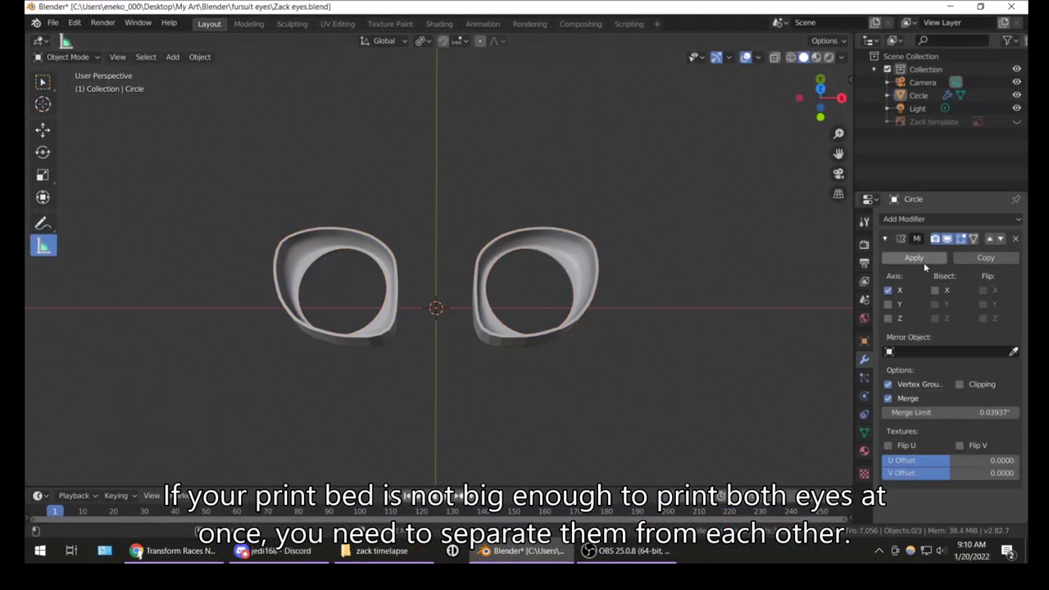
click(925, 258)
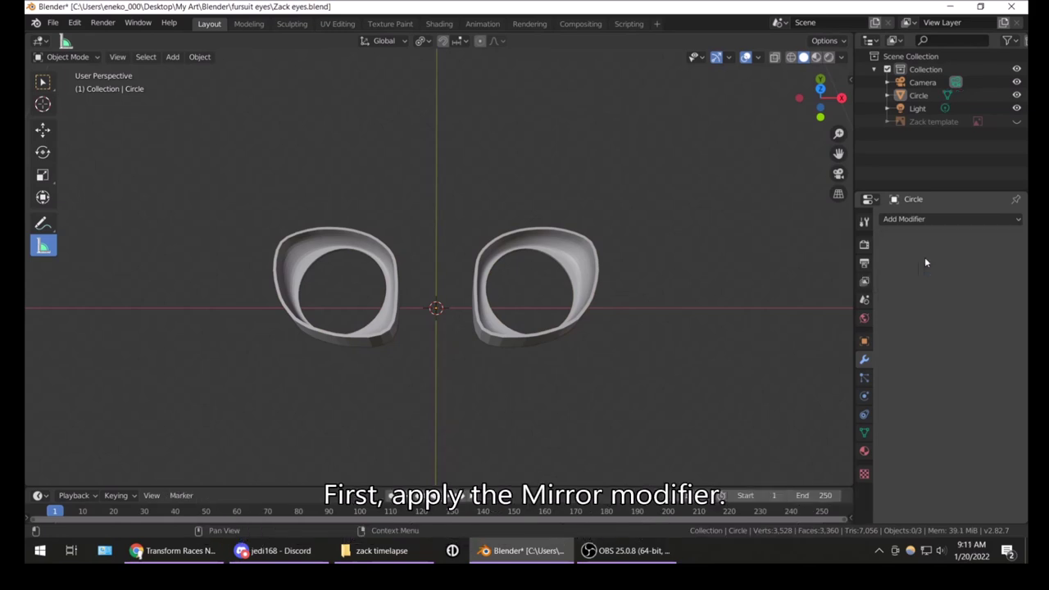
click(563, 245)
key(ctrl+Tab)
click(436, 297)
- Select the right ring's linked vertices and separate them into the new object Circle.001
click(552, 272)
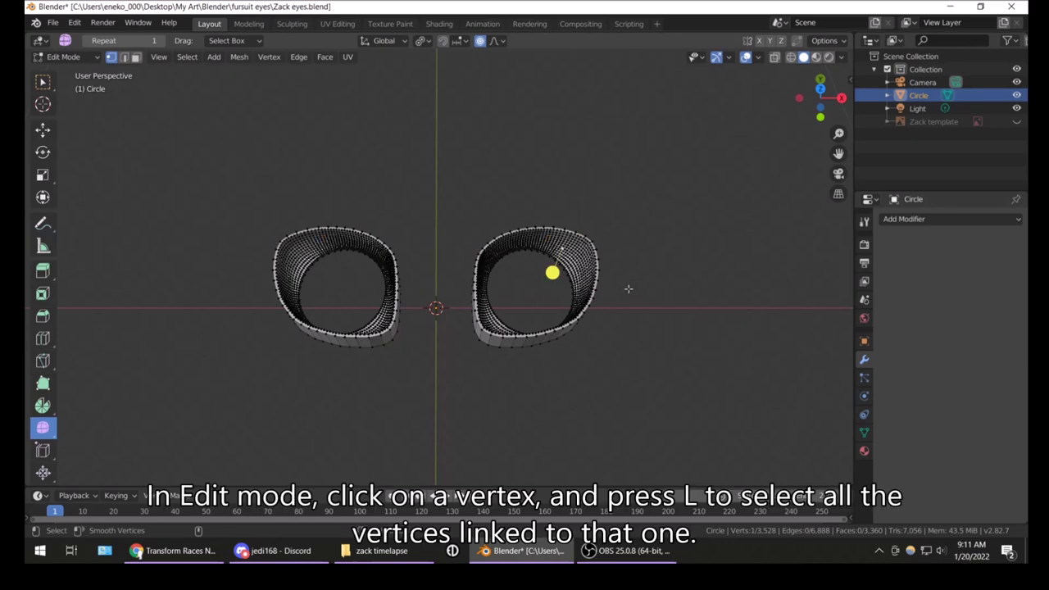
key(l)
key(alt+a)
click(548, 248)
key(l)
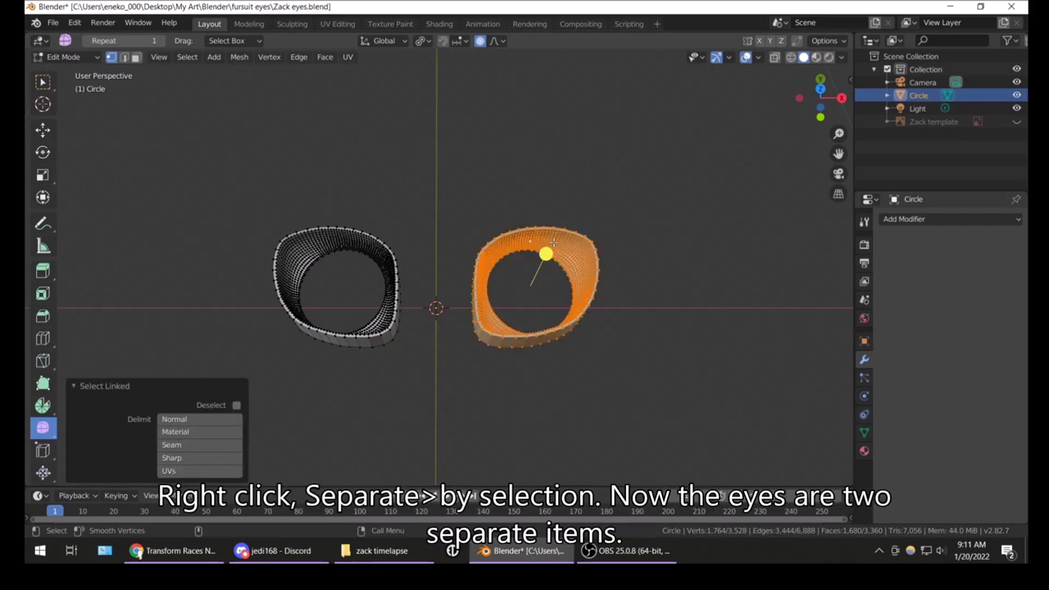
right_click(554, 239)
mouse_move(491, 342)
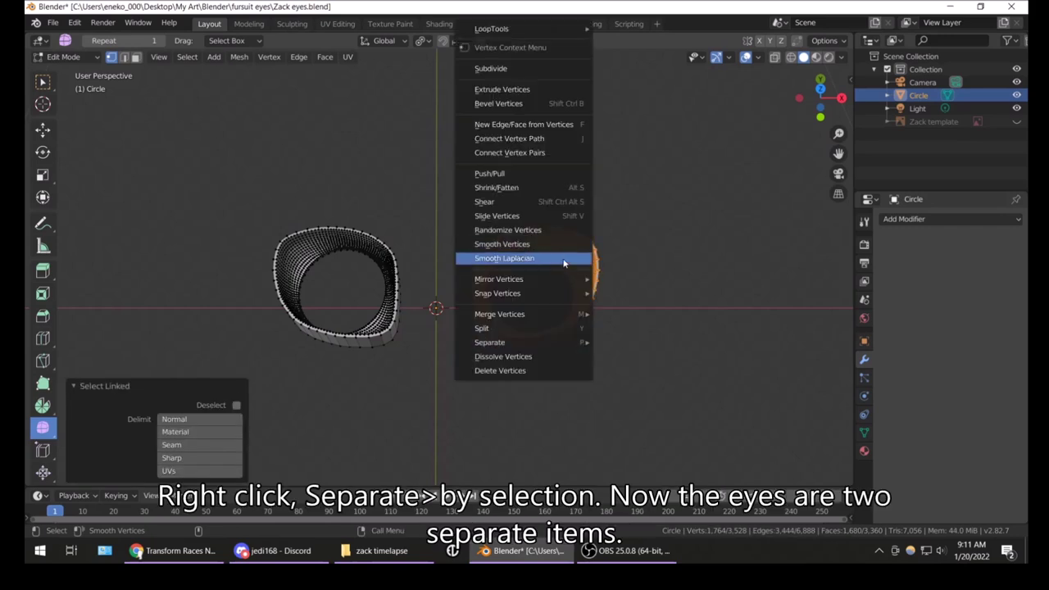
click(616, 343)
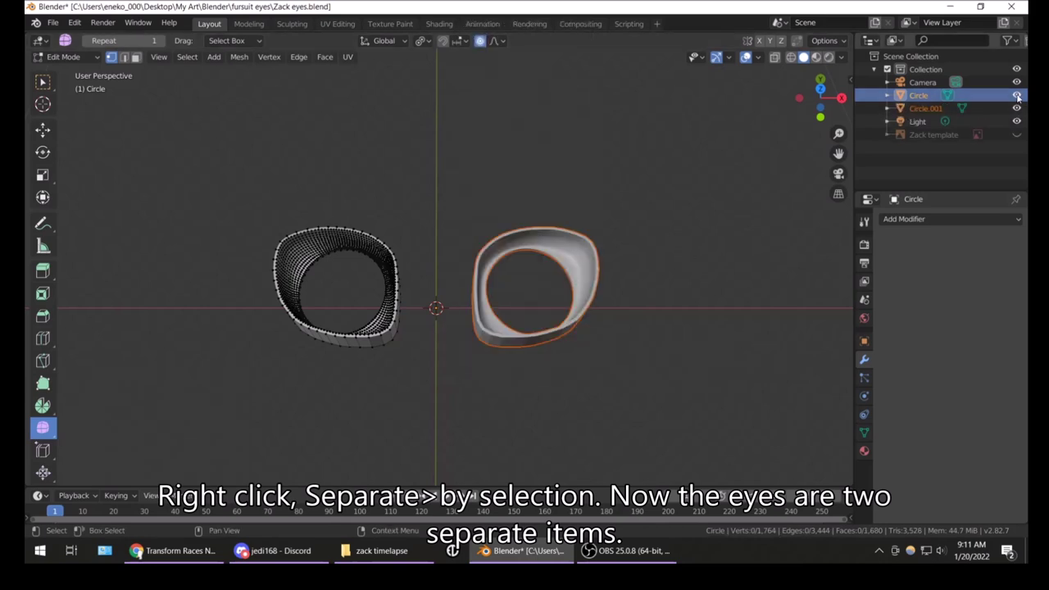
- Rename the two ring objects to 'right' and 'left' in the outliner
double_click(924, 96)
text(right)
key(Return)
double_click(924, 95)
text(left)
key(Return)
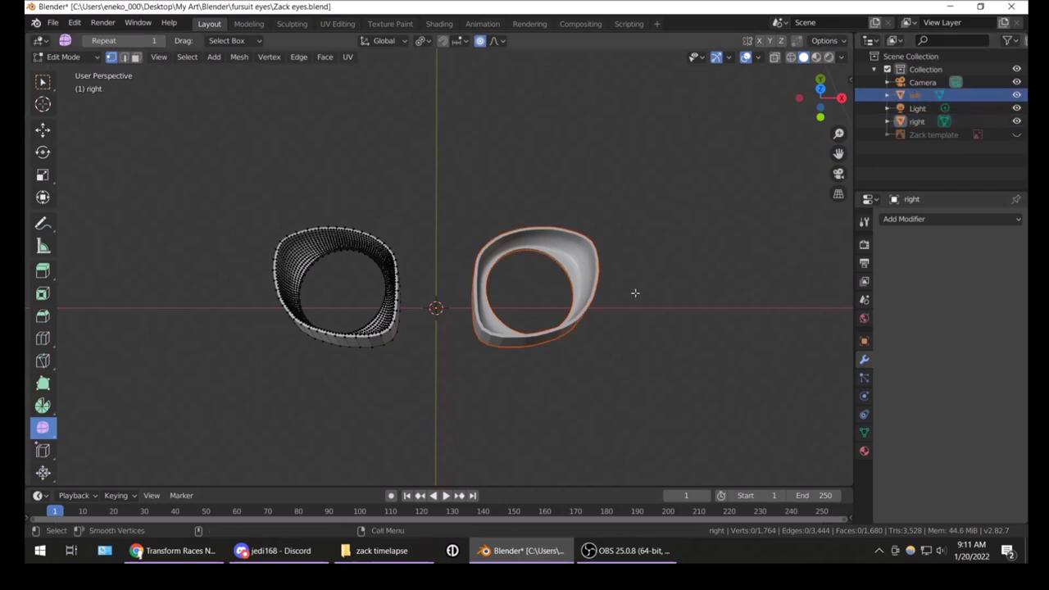
- Return to Object Mode, undoing the accidental ring moves, and clear the selection
key(ctrl+Tab)
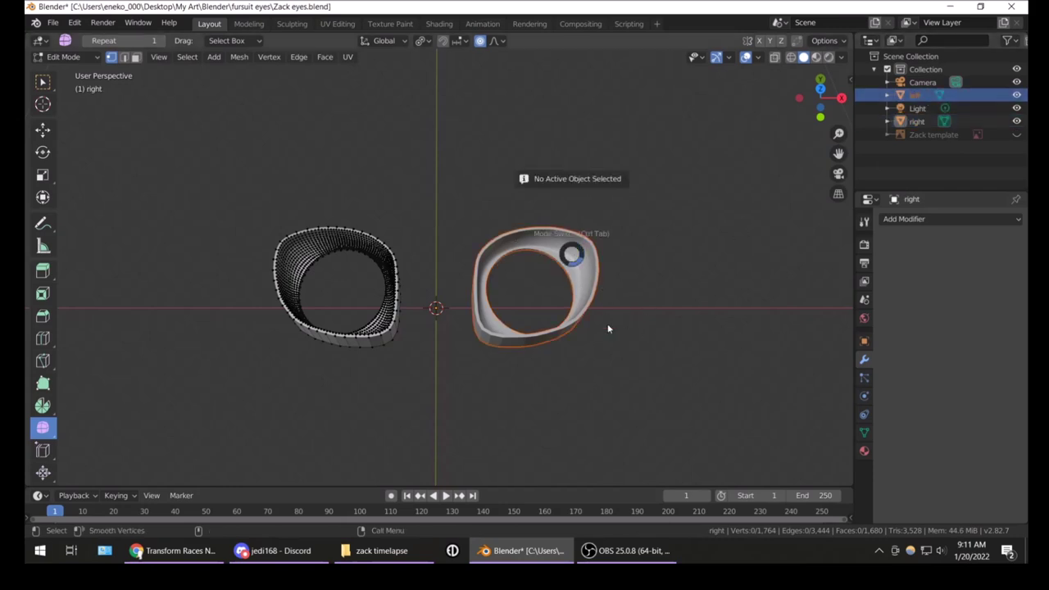
click(975, 123)
key(ctrl+Tab)
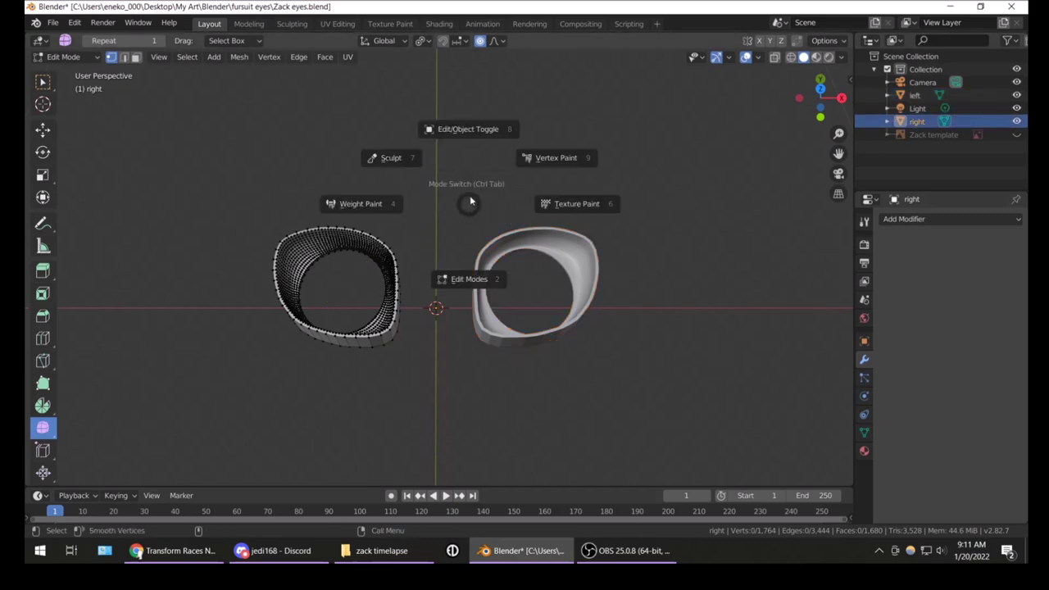
click(475, 129)
click(578, 246)
key(g)
click(402, 258)
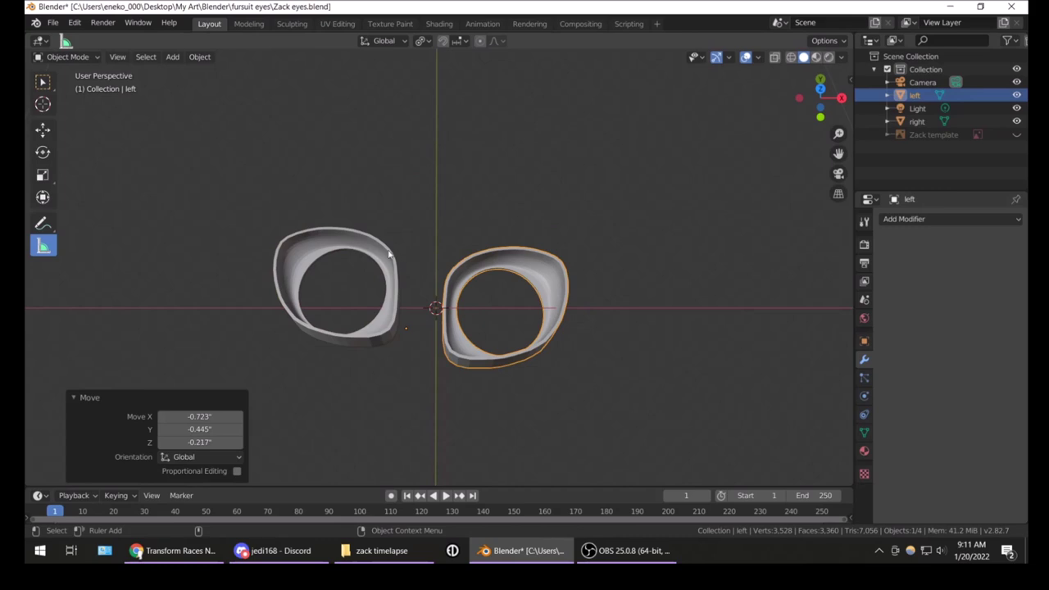
key(ctrl+z)
click(336, 246)
key(g)
click(377, 246)
key(ctrl+z)
mouse_move(648, 287)
middle_down()
mouse_move(560, 292)
mouse_move(639, 352)
middle_up()
click(638, 353)
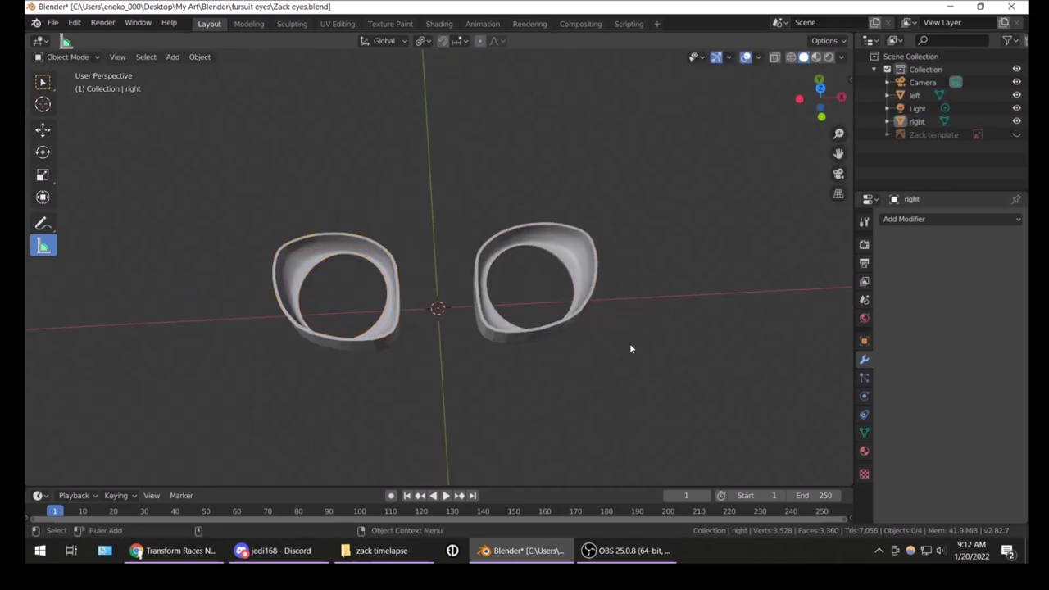
- Hide the right ring and export the left ring alone as 'Zack eye left.stl'
click(587, 244)
click(1017, 122)
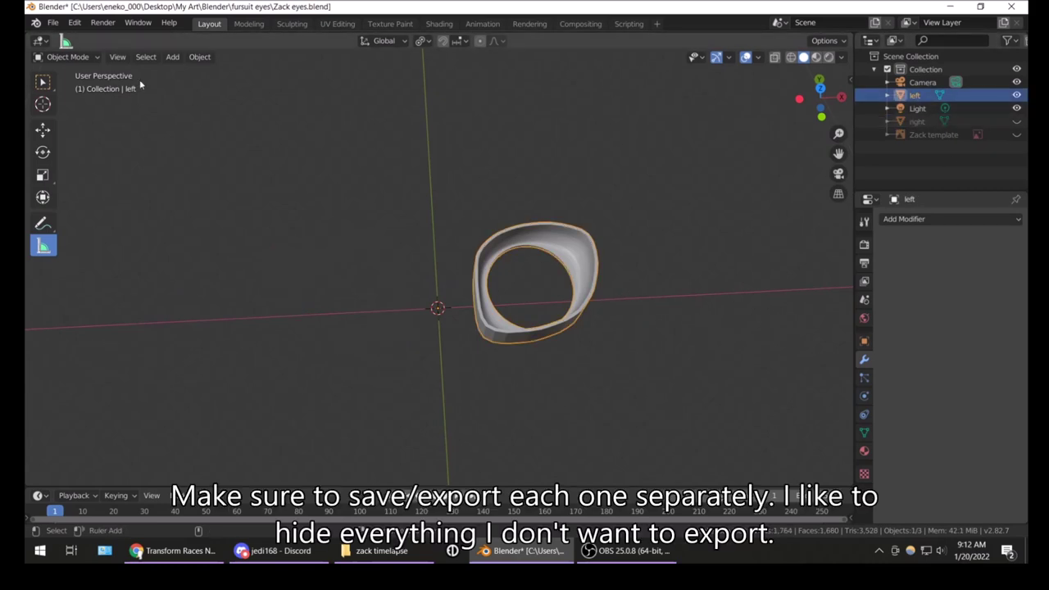
click(53, 23)
mouse_move(73, 212)
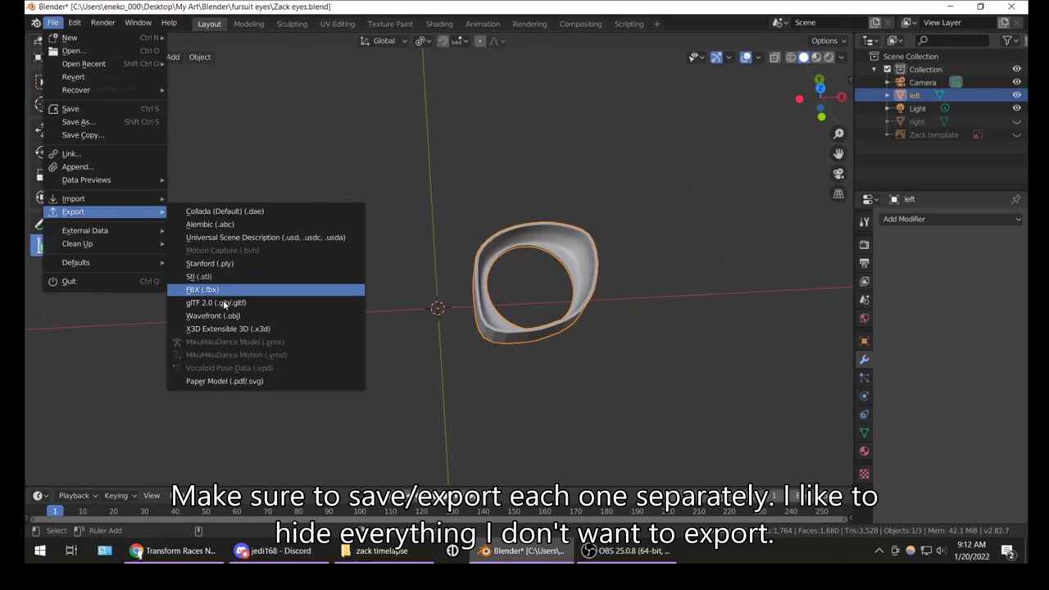
click(211, 277)
click(431, 467)
click(400, 466)
key(BackSpace)
text(left)
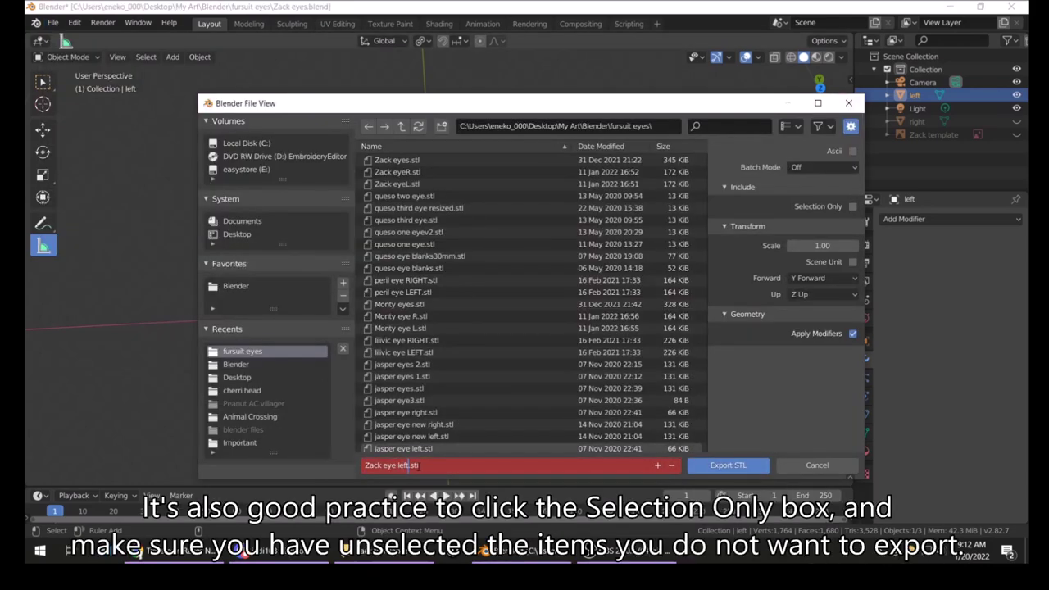
click(759, 297)
text(1000)
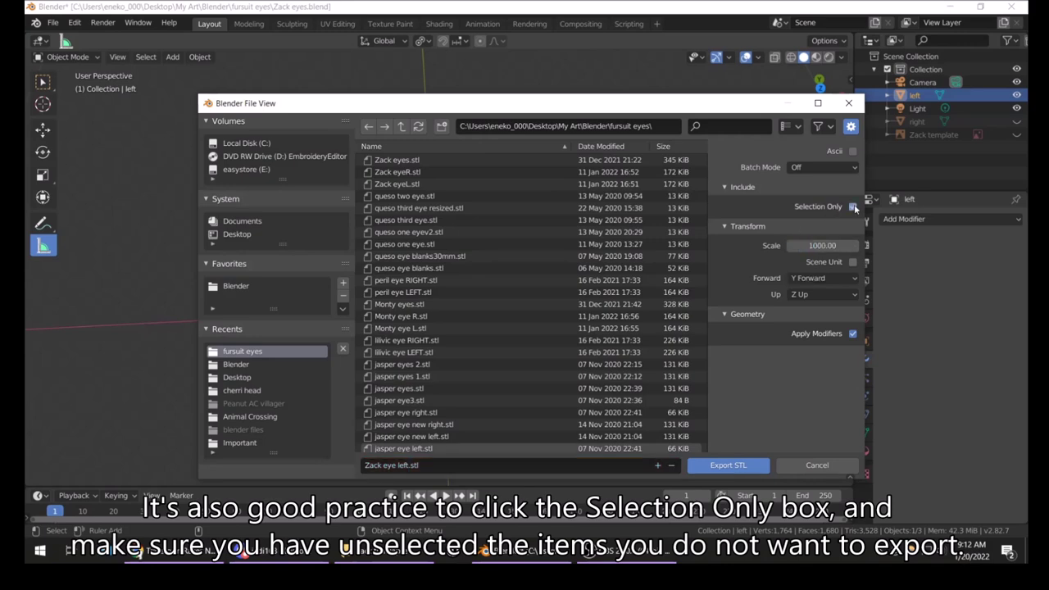
click(725, 466)
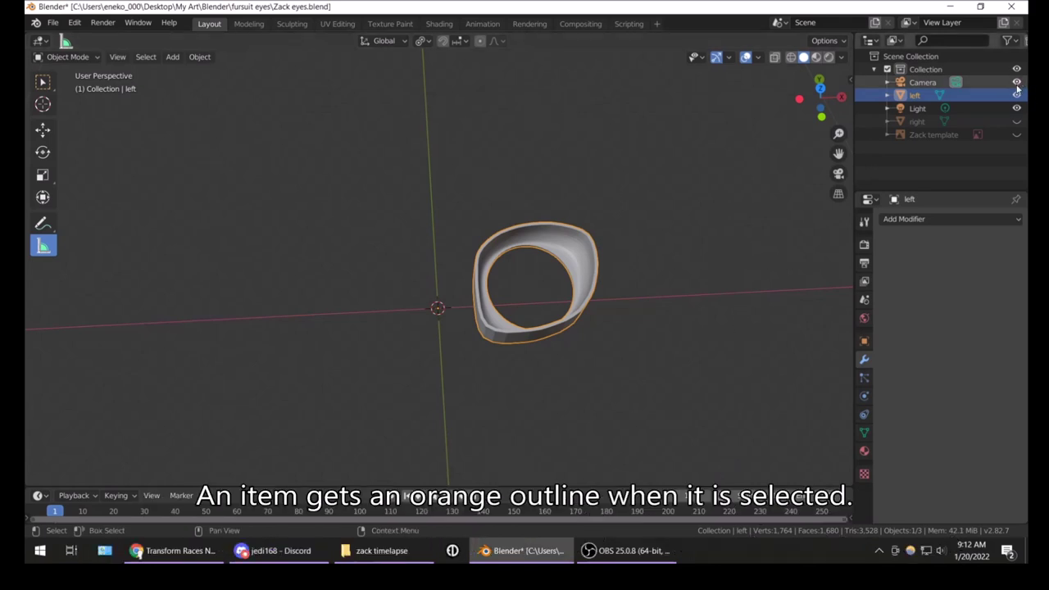
- Show the right ring, hide the left, and begin the right ring's STL export
click(1016, 121)
click(1016, 95)
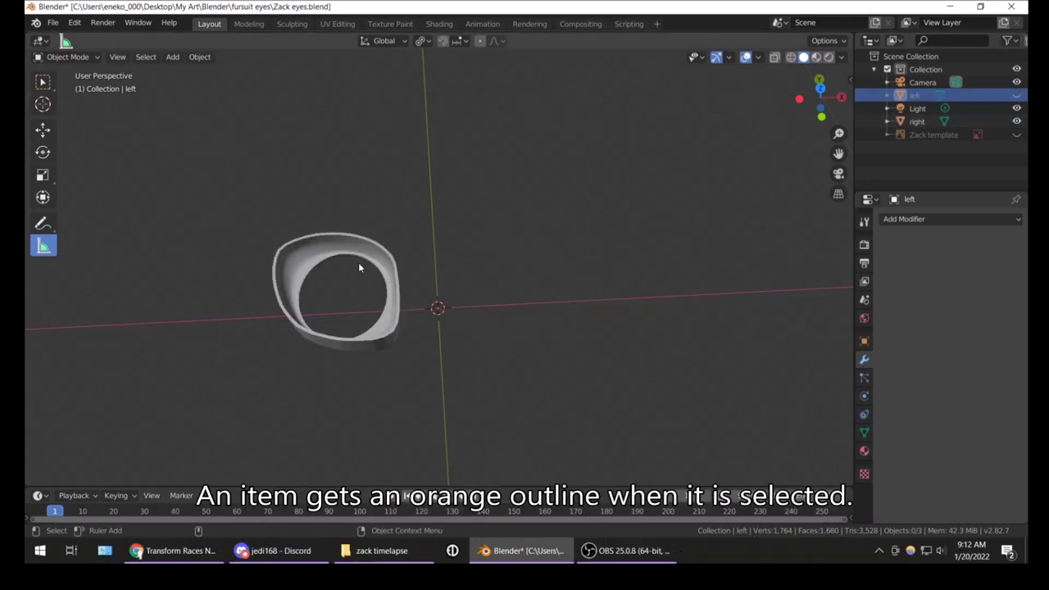
click(1017, 95)
click(1017, 95)
click(292, 258)
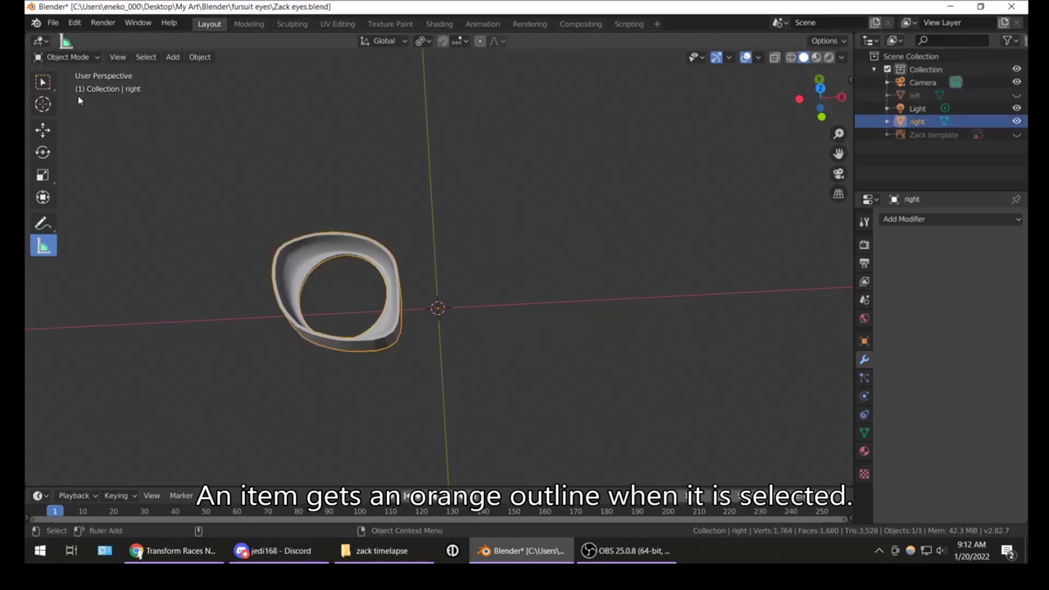
click(52, 22)
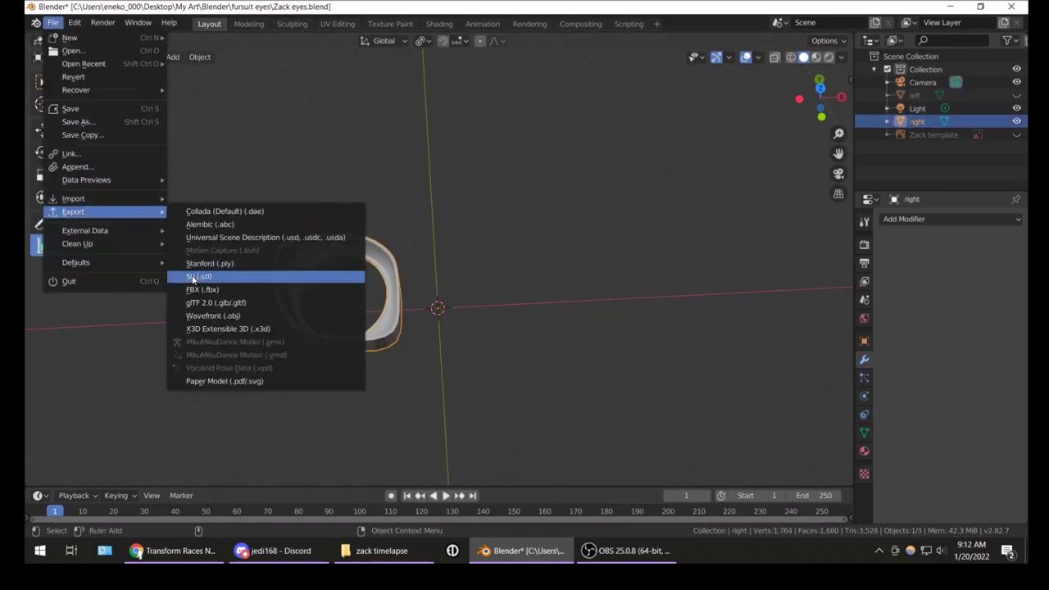
click(199, 276)
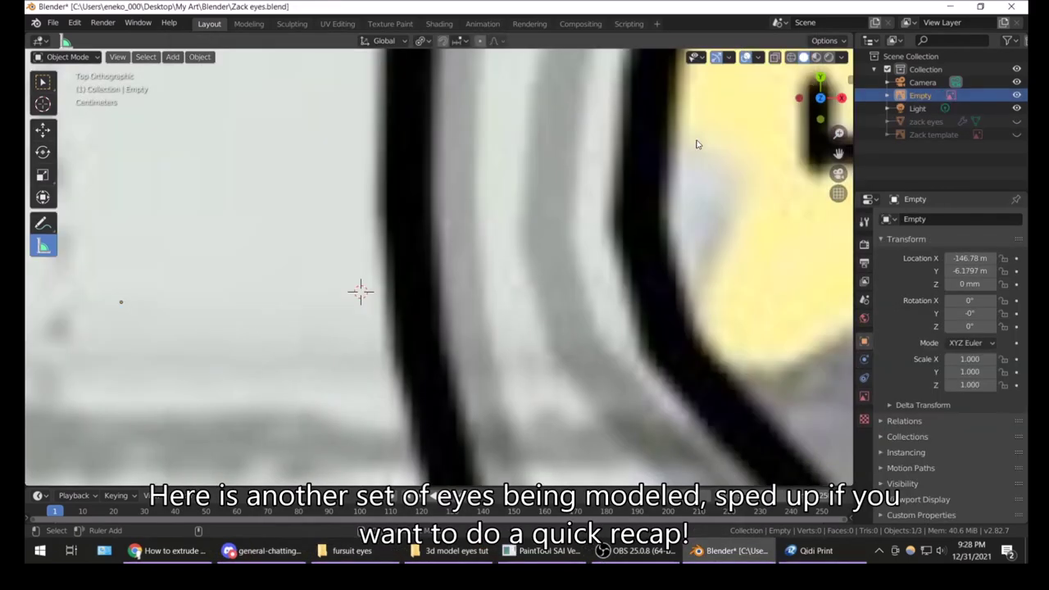
- Scale and move the reference image Empty, shrinking it toward the template's right star-eye
scroll(622, 141, down, 5)
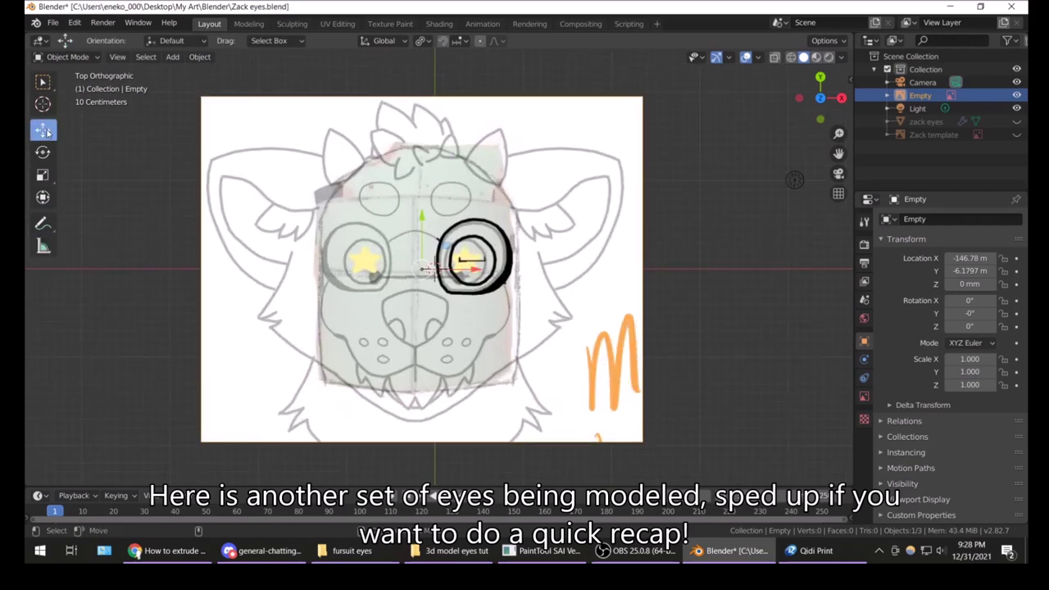
scroll(710, 93, down, 3)
key(s)
scroll(492, 238, up, 3)
scroll(492, 238, up, 2)
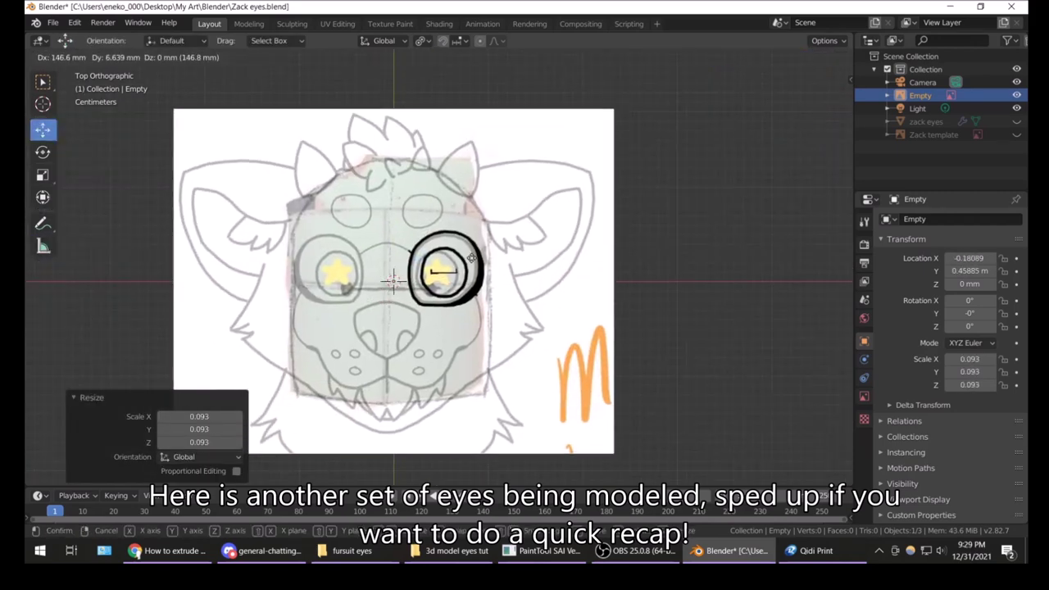
key(g)
scroll(410, 289, up, 3)
scroll(410, 289, down, 4)
scroll(492, 246, up, 2)
key(s)
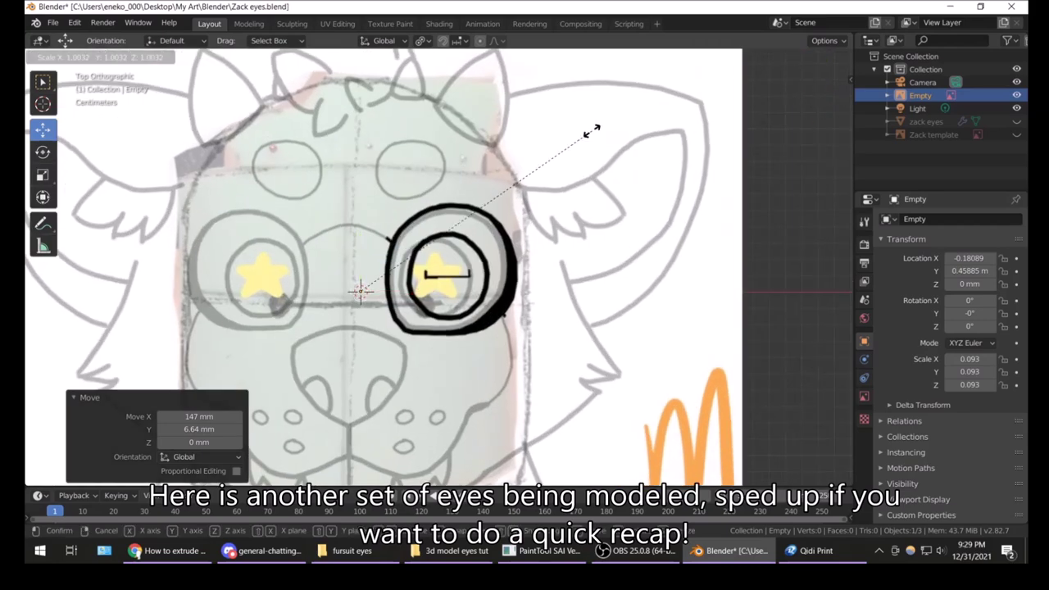
scroll(464, 223, down, 2)
click(459, 226)
- Rescale slightly and reposition the reference image over the right star-eye
scroll(508, 221, up, 5)
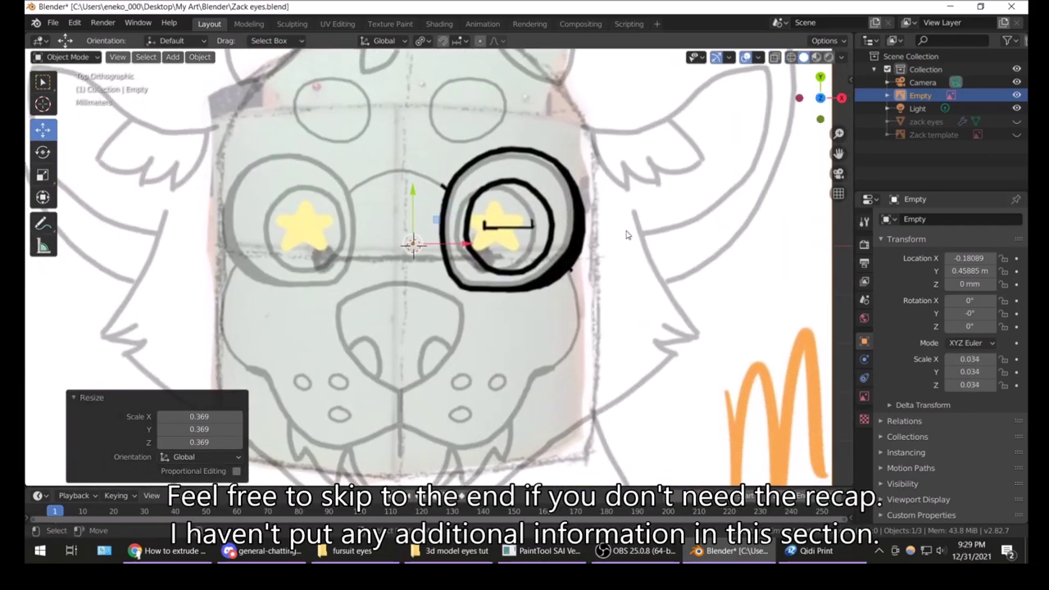
scroll(626, 234, down, 2)
scroll(626, 234, up, 3)
scroll(591, 181, down, 5)
scroll(582, 160, up, 1)
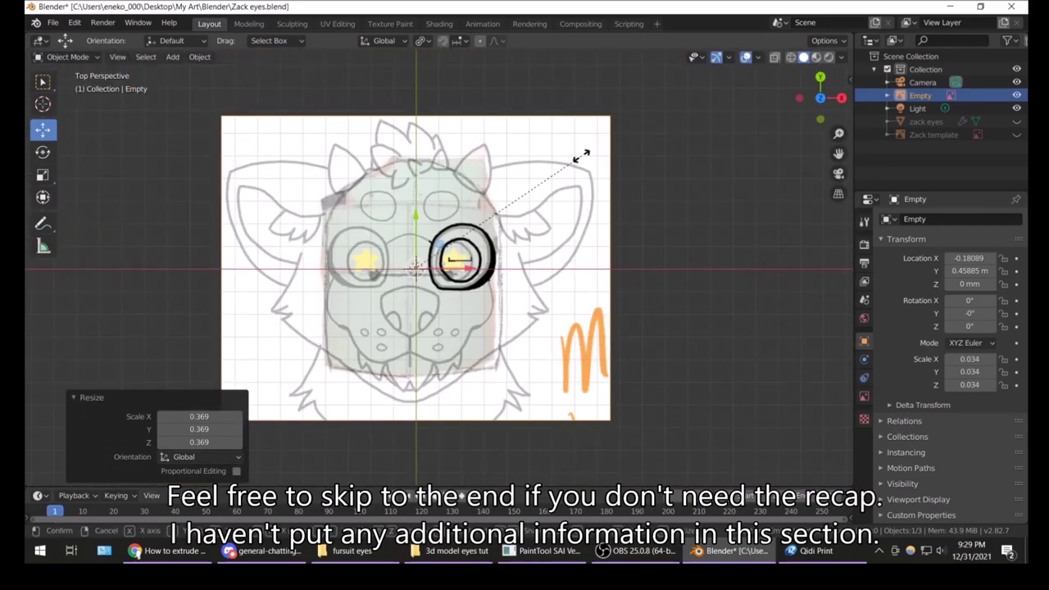
key(s)
click(491, 213)
scroll(459, 255, up, 5)
scroll(459, 254, up, 2)
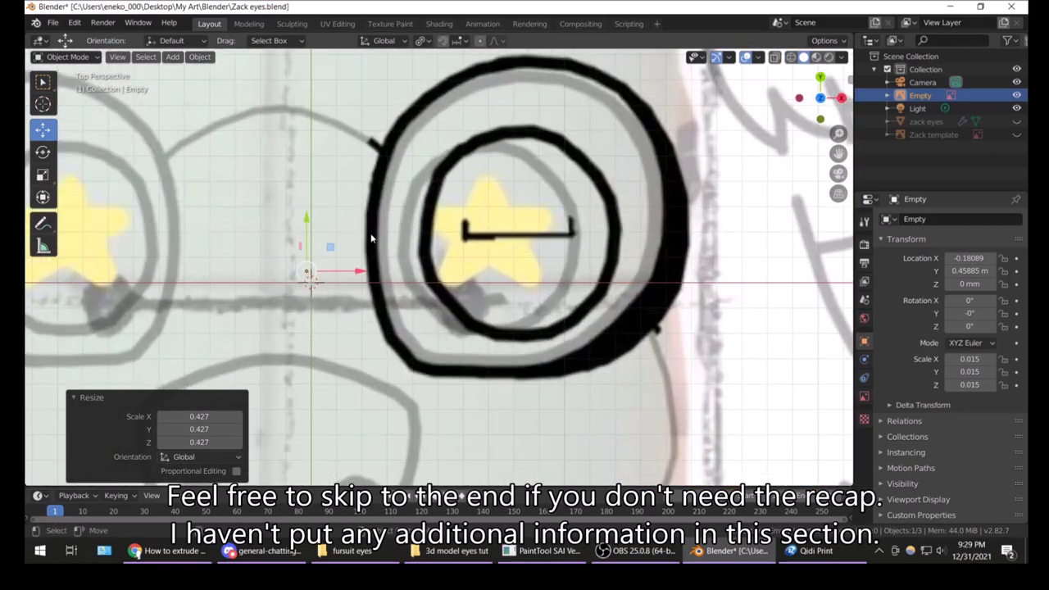
key(g)
click(492, 213)
key(g)
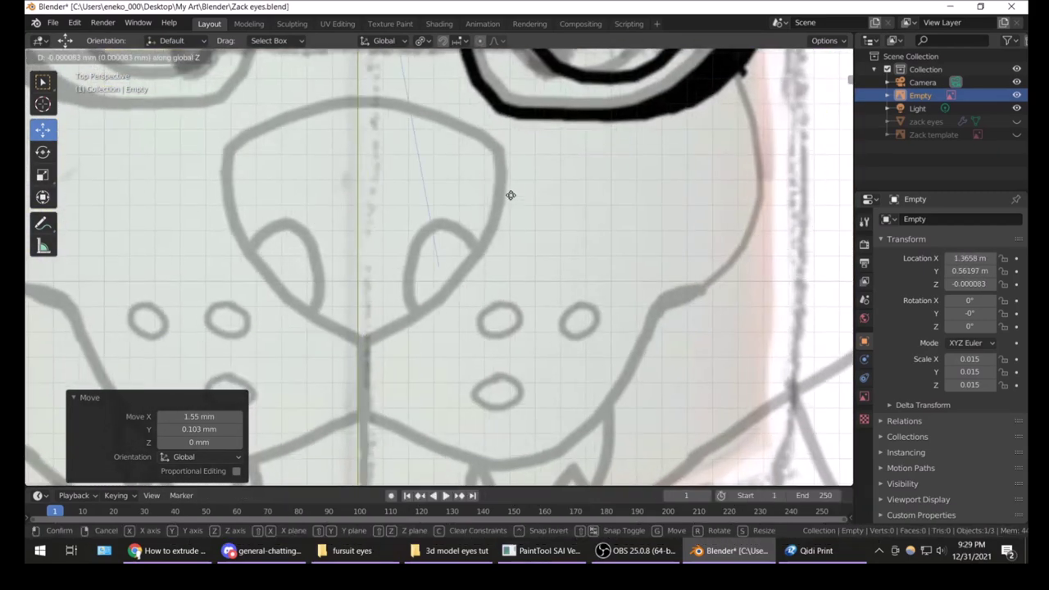
click(510, 105)
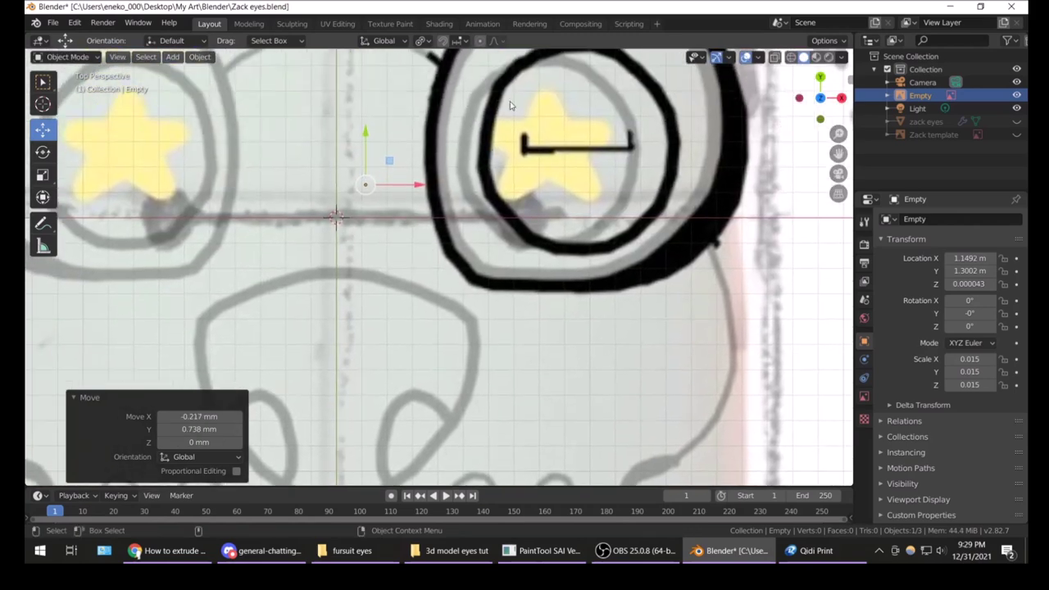
key(g)
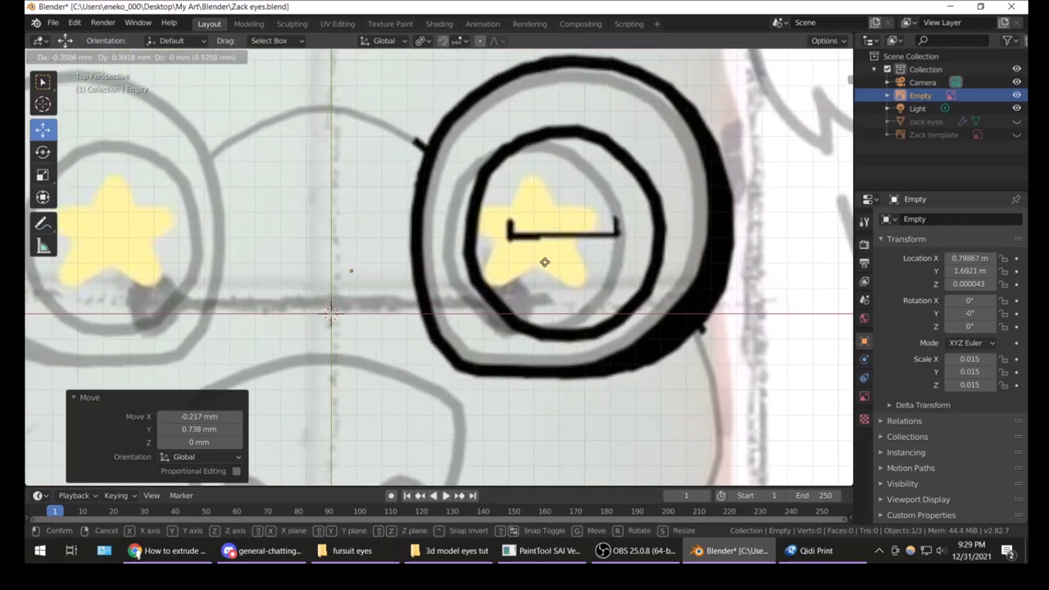
click(544, 262)
scroll(544, 223, up, 2)
- Shrink the reference Empty in several passes down to a scale of 0.004
click(42, 128)
key(s)
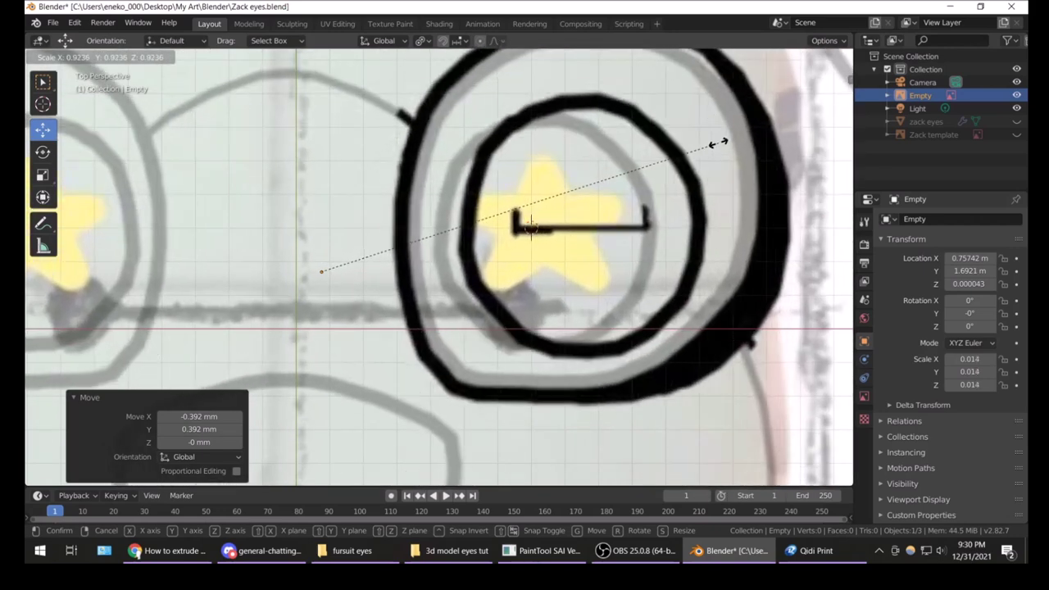
click(718, 143)
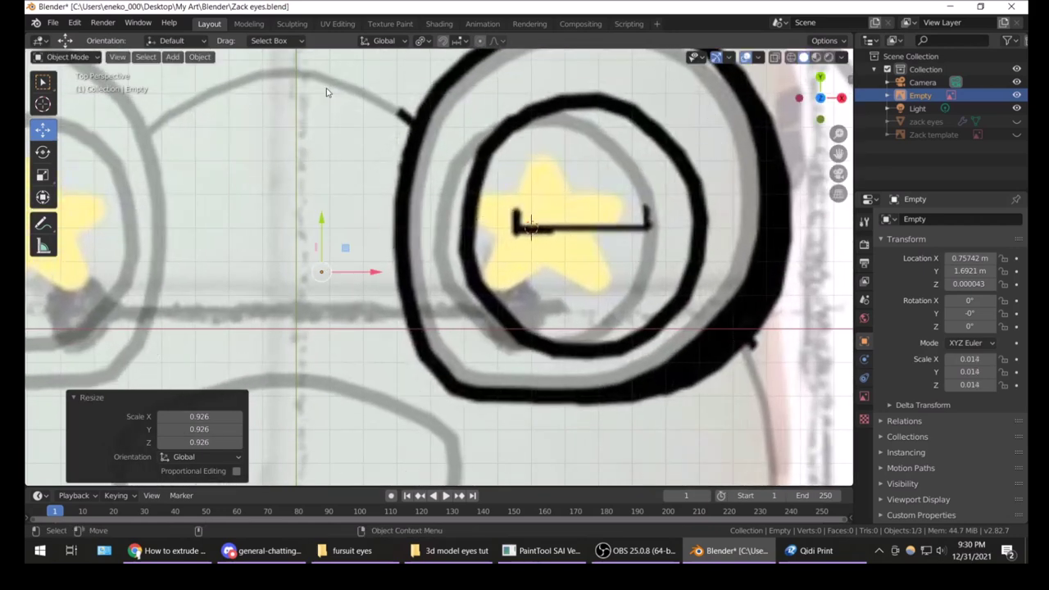
key(s)
click(729, 109)
scroll(715, 141, down, 5)
key(s)
click(492, 246)
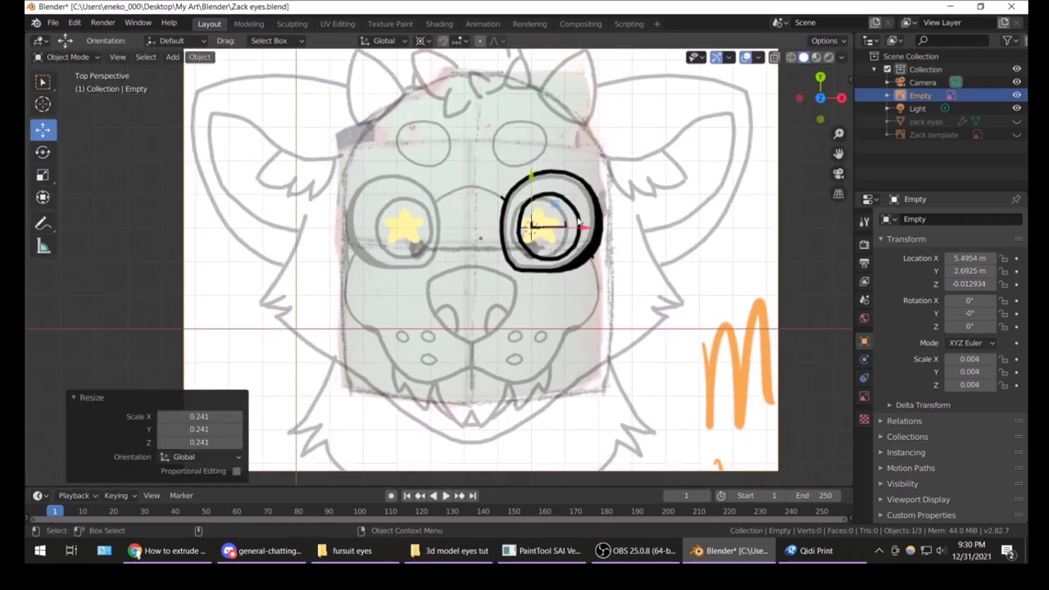
scroll(230, 360, up, 2)
- Pan across the face template and bring up the Scene Units' Unit System choices
shift+middle_drag(550, 174, 524, 178)
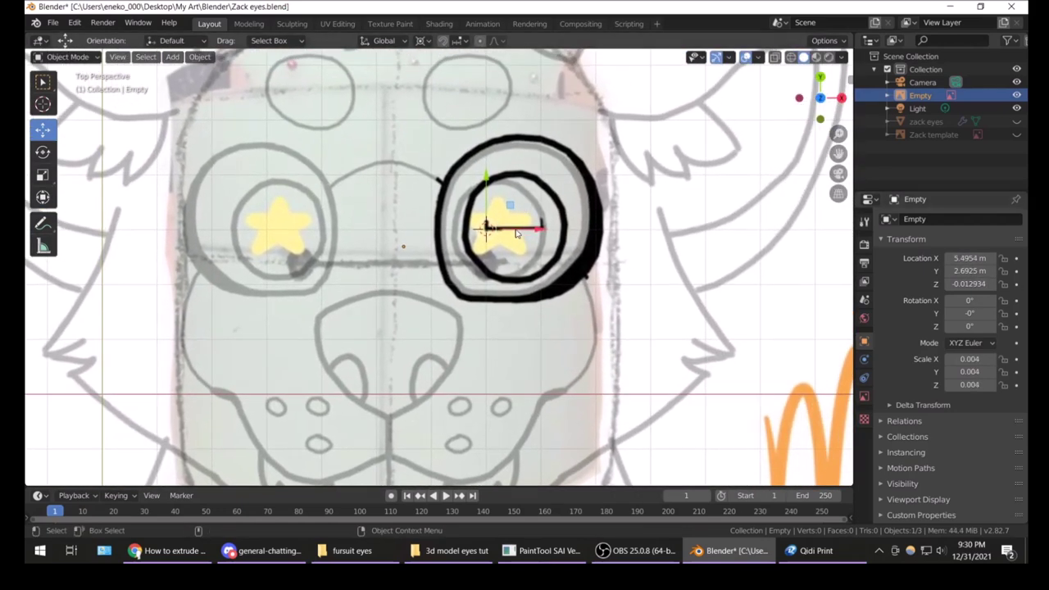
click(864, 300)
click(988, 306)
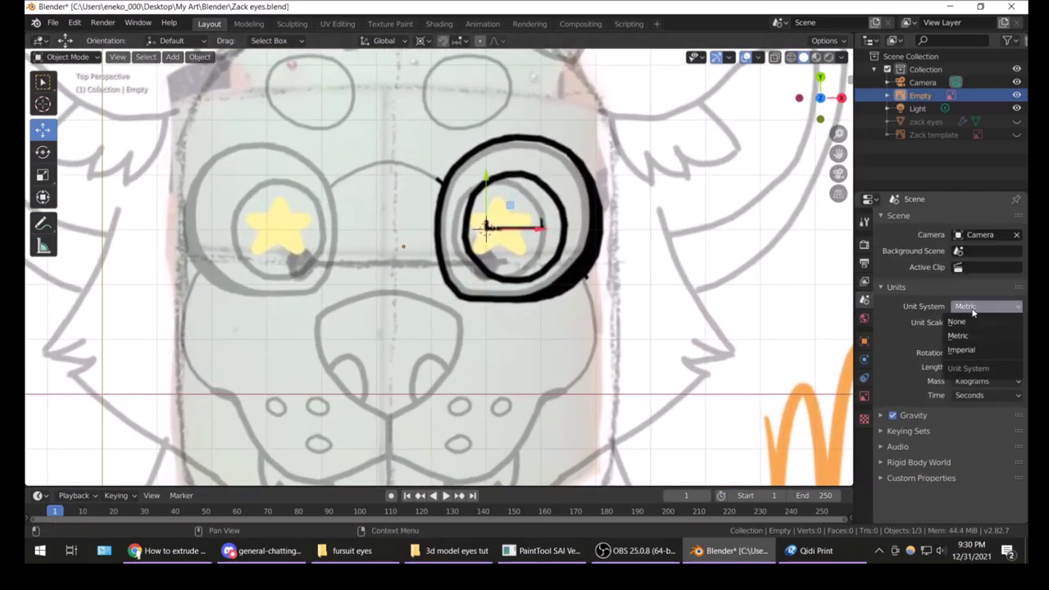
- Set the scene's Unit System to Imperial
click(980, 321)
click(988, 367)
click(980, 411)
- Enlarge the face template and shift it right and down
scroll(662, 295, down, 3)
scroll(661, 295, down, 2)
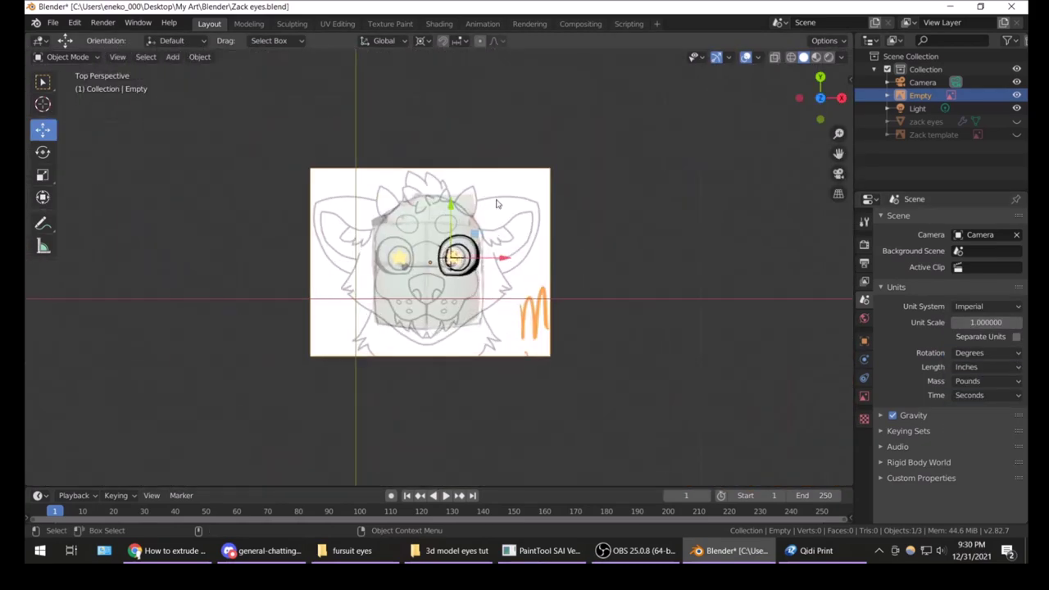
key(s)
click(801, 92)
scroll(677, 162, down, 3)
scroll(678, 162, up, 4)
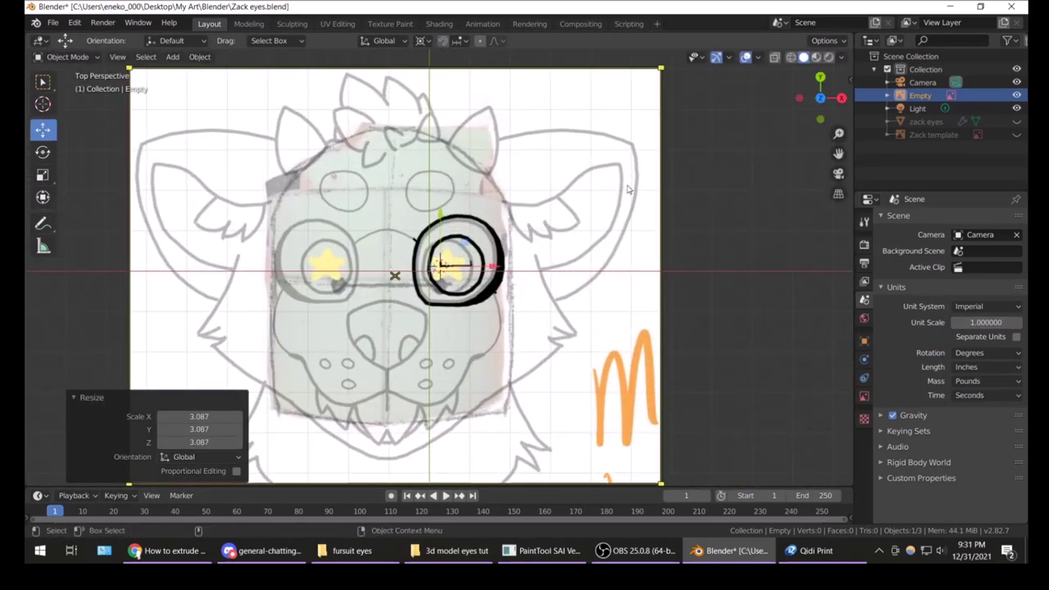
scroll(488, 239, up, 3)
scroll(488, 238, up, 2)
drag(487, 239, 586, 254)
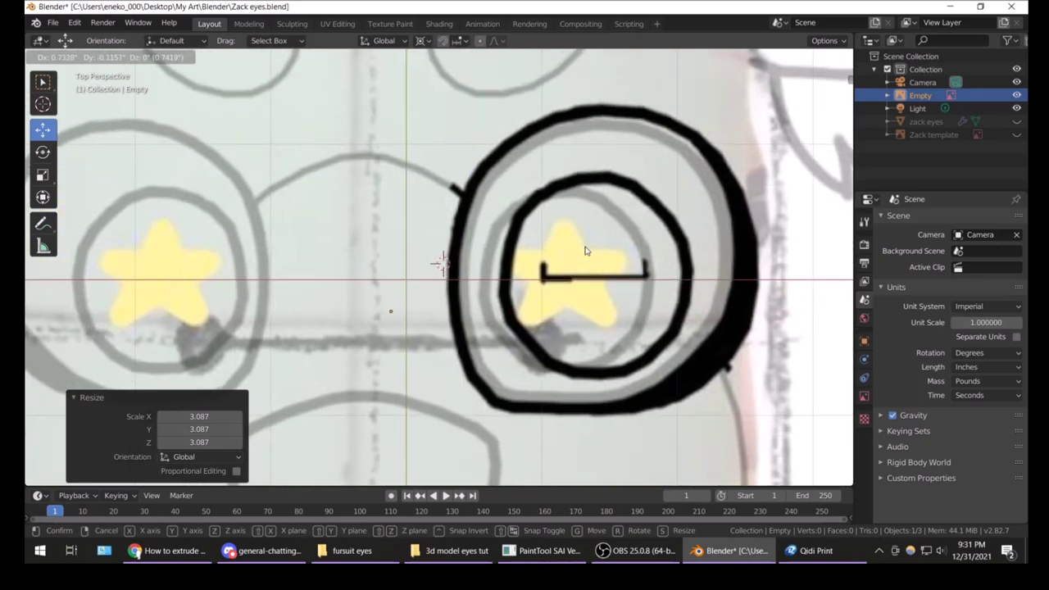
- Resize the face template by 1.273, cancelling a further rescale
key(shift+space)
key(s)
click(541, 282)
scroll(527, 219, down, 3)
scroll(527, 219, up, 3)
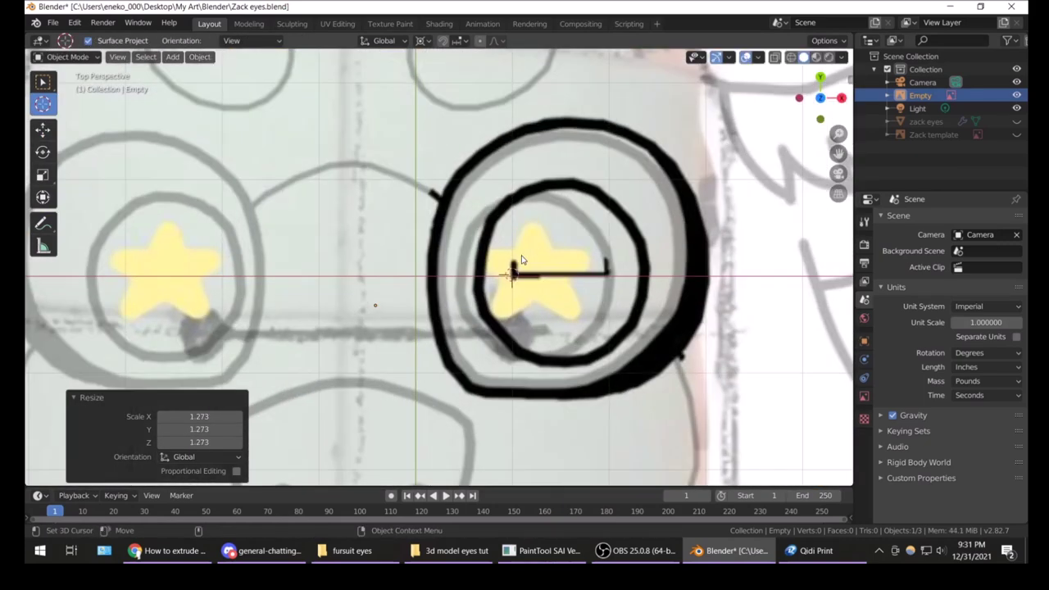
scroll(541, 229, up, 2)
key(s)
key(Escape)
- Snap the 3D cursor to the grid and move the face template into place
key(shift+s)
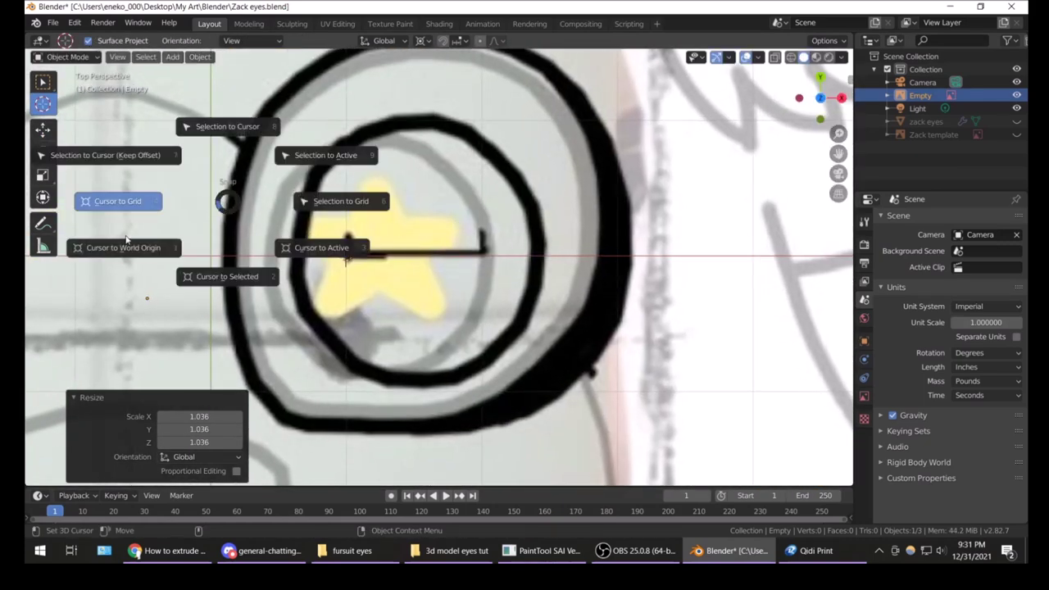
click(165, 261)
scroll(394, 246, down, 4)
key(g)
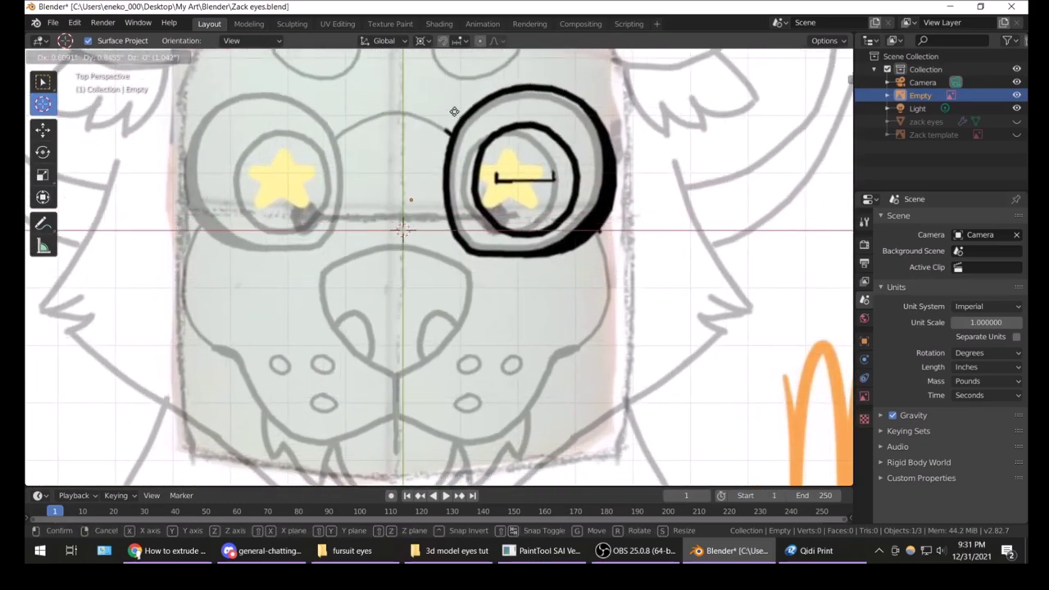
click(301, 210)
scroll(301, 210, down, 4)
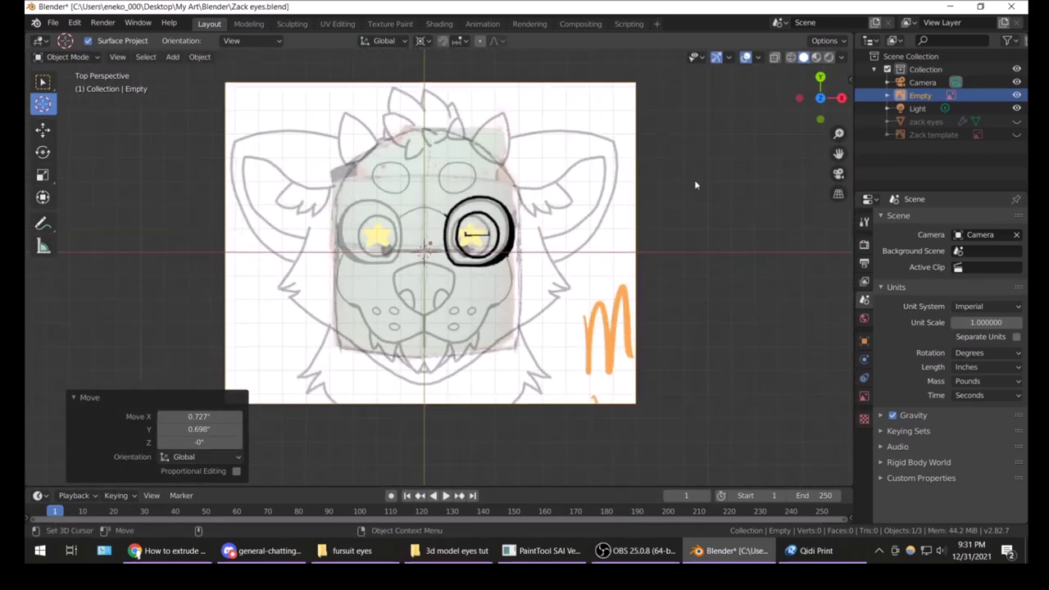
- Add a 40-vertex, 6" circle mesh and return the 3D cursor to the world origin
key(shift+a)
click(310, 104)
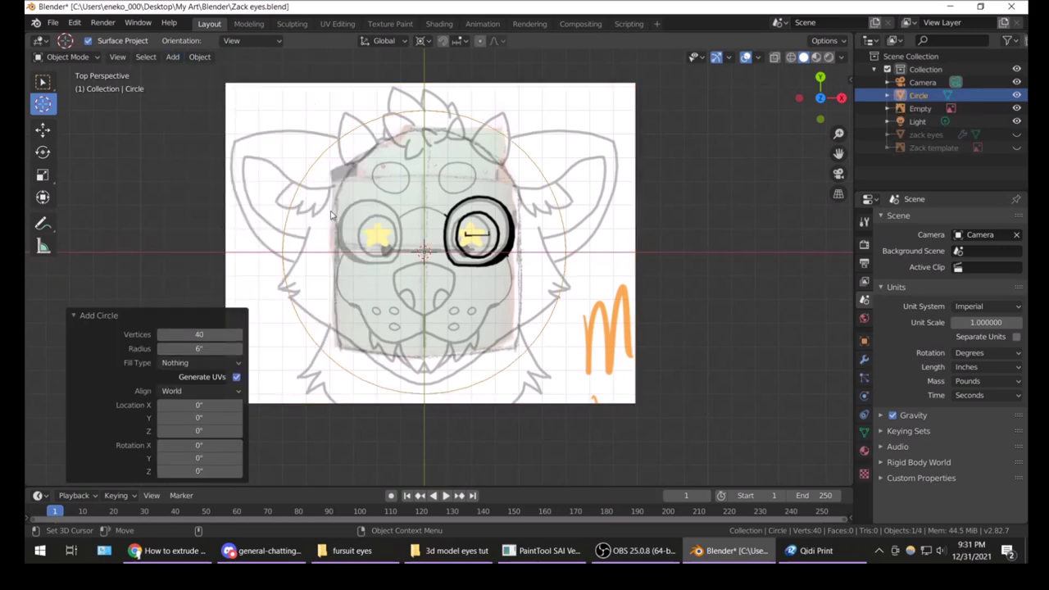
key(shift+s)
click(299, 270)
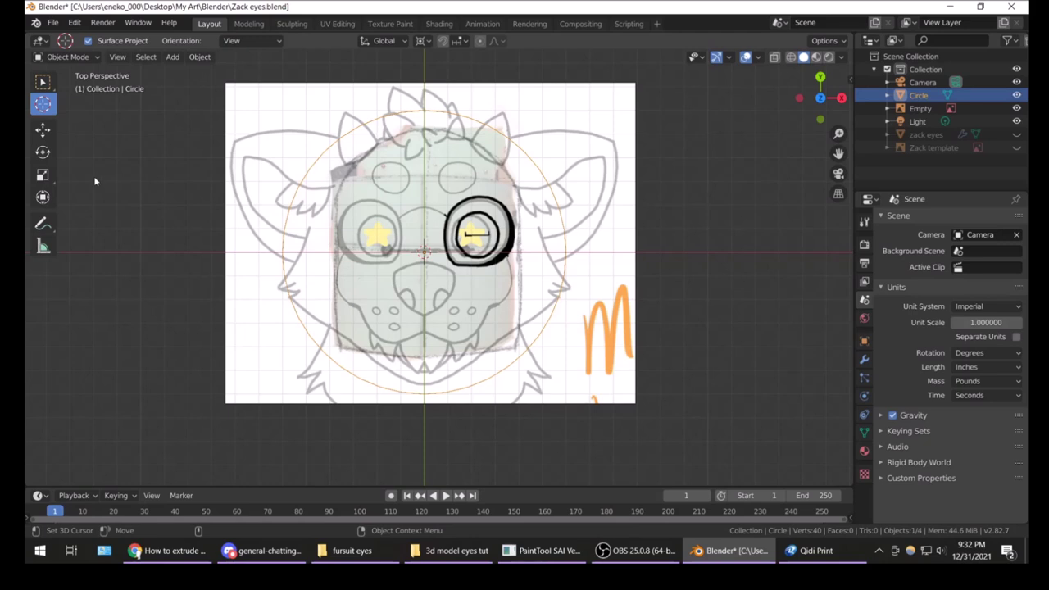
- Name the circle 'Monty eyes', the Empty 'Monty template', and lower its opacity to 0.209
click(45, 130)
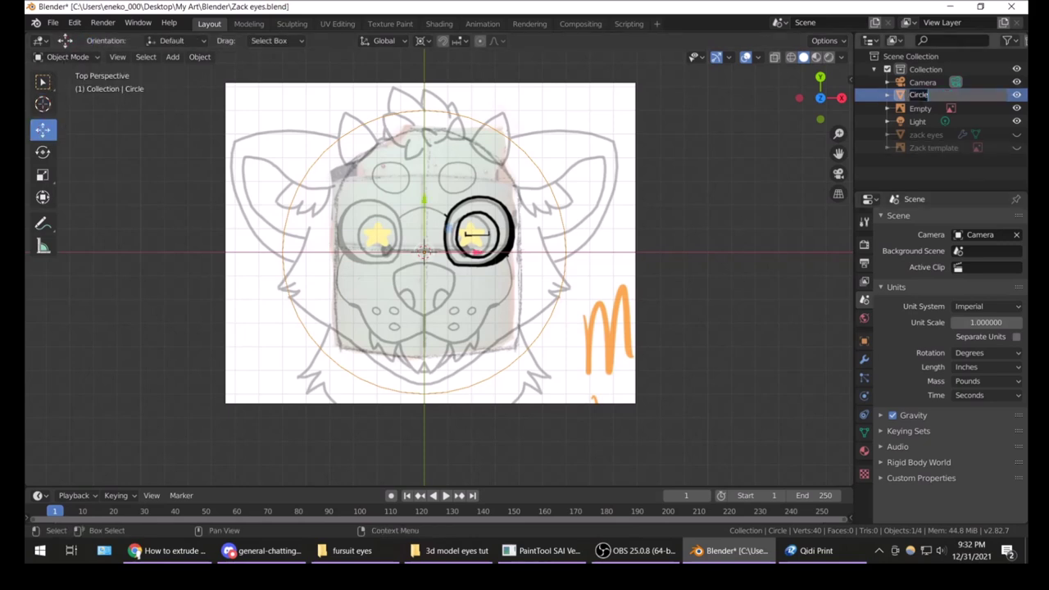
click(922, 96)
text(Monty eyes)
key(Return)
double_click(920, 96)
text(Monty template)
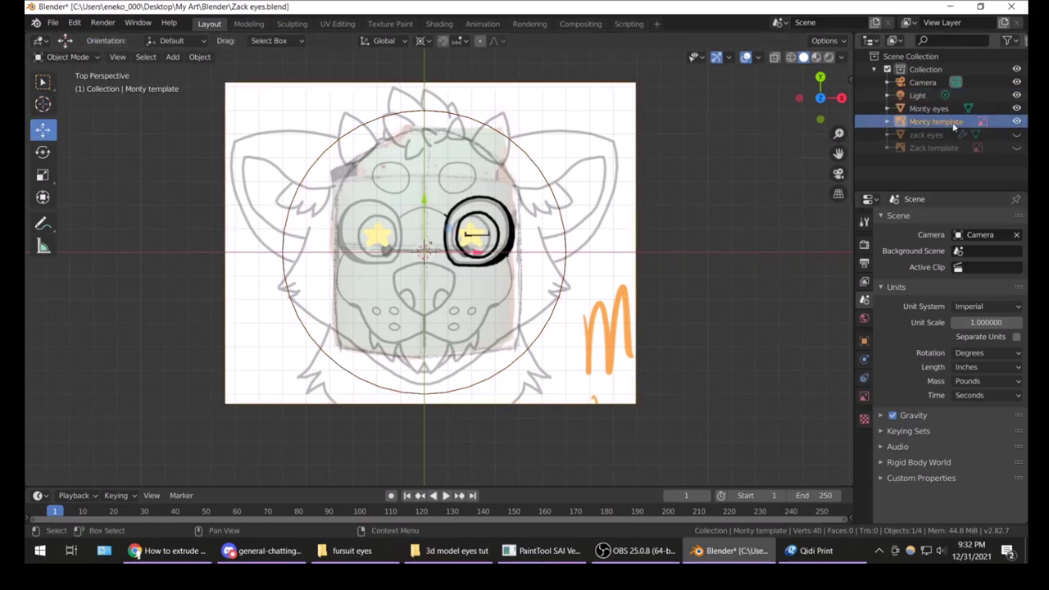
click(864, 396)
drag(986, 247, 145, 219)
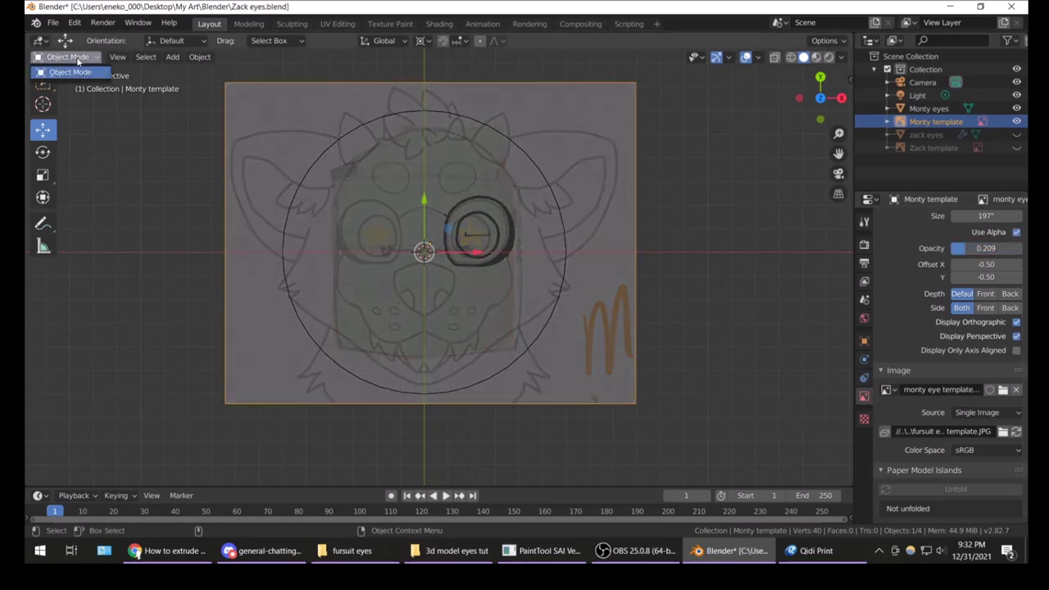
- Enter vertex editing, place the circle over the eye, and scale it to 0.900 on individual origins
click(204, 151)
click(67, 57)
click(70, 87)
key(g)
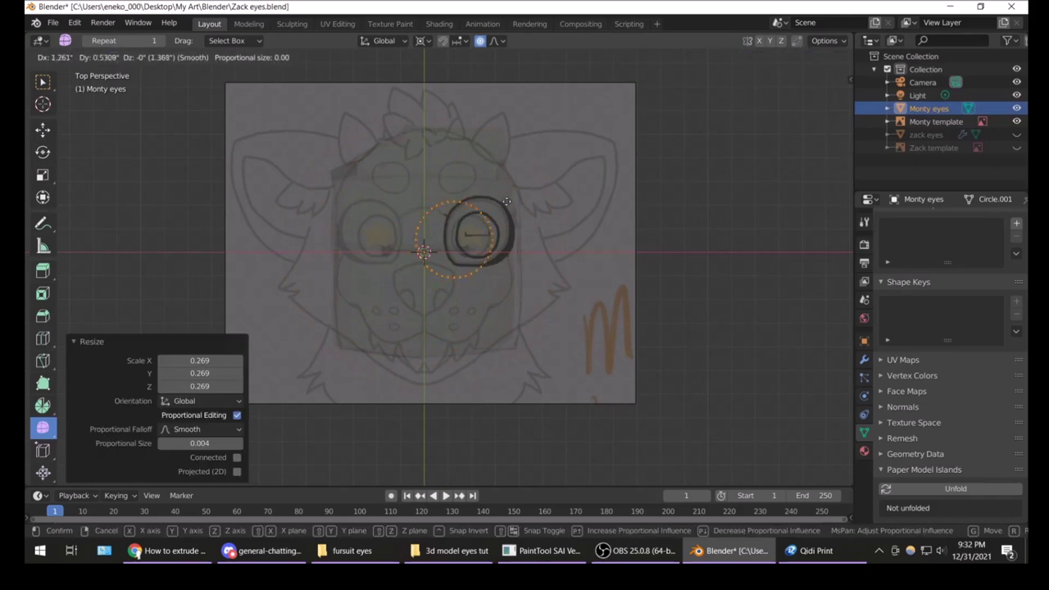
click(507, 201)
scroll(507, 201, up, 3)
scroll(507, 200, up, 2)
click(420, 40)
click(438, 85)
key(s)
key(Return)
- Reshape the ring with proportional editing to trace the eye's outer outline
key(g)
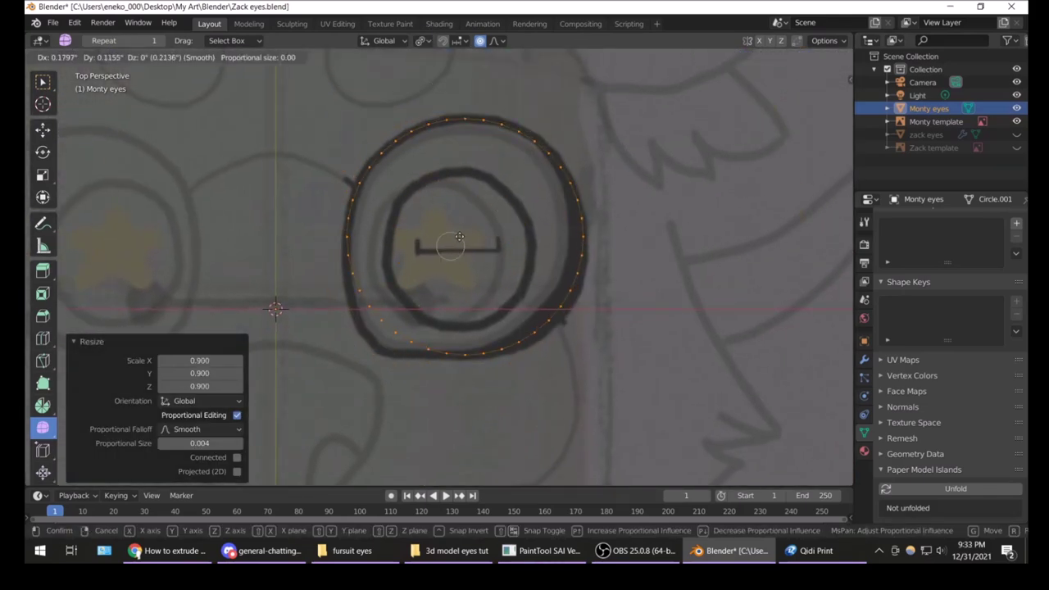
scroll(569, 237, down, 1)
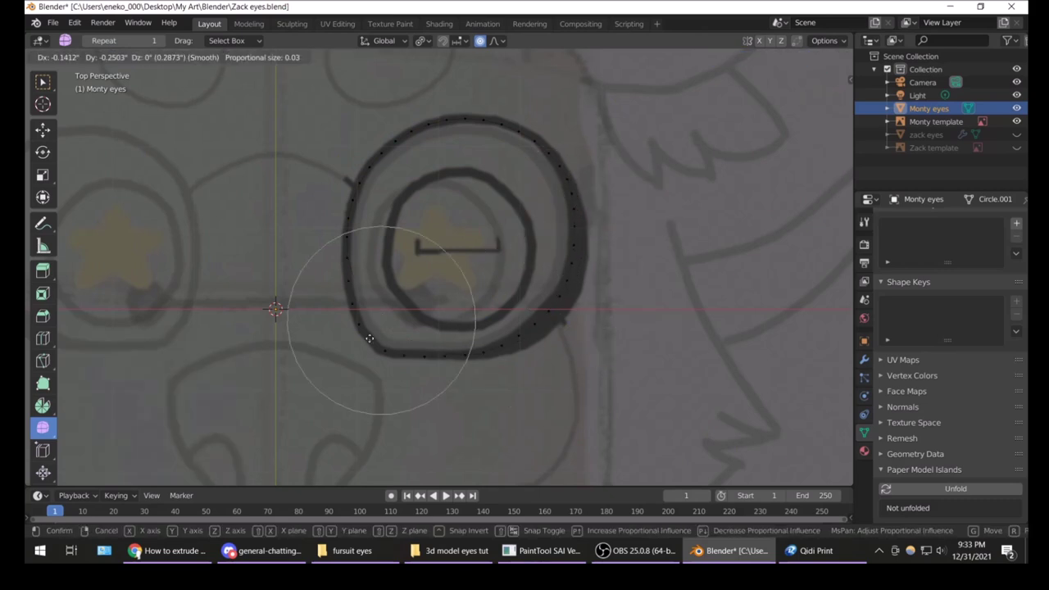
right_click(368, 338)
key(g)
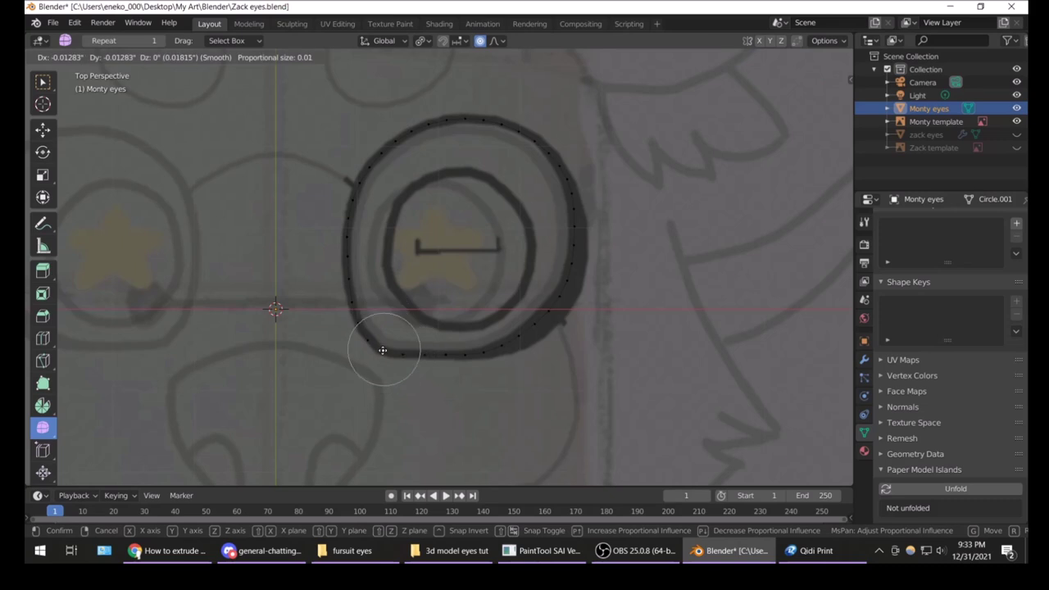
click(382, 350)
scroll(382, 350, up, 2)
- Extrude the ring's edge, shrink it inward, and make the inner edge perfectly round
key(a)
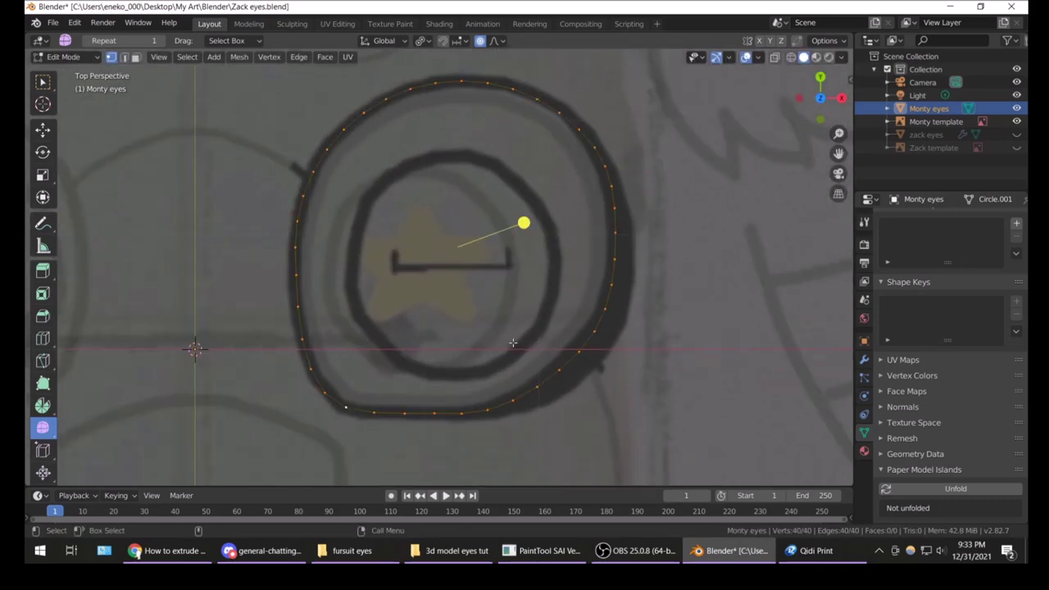
key(e)
right_click(461, 480)
key(g)
key(s)
click(434, 239)
right_click(565, 179)
click(628, 192)
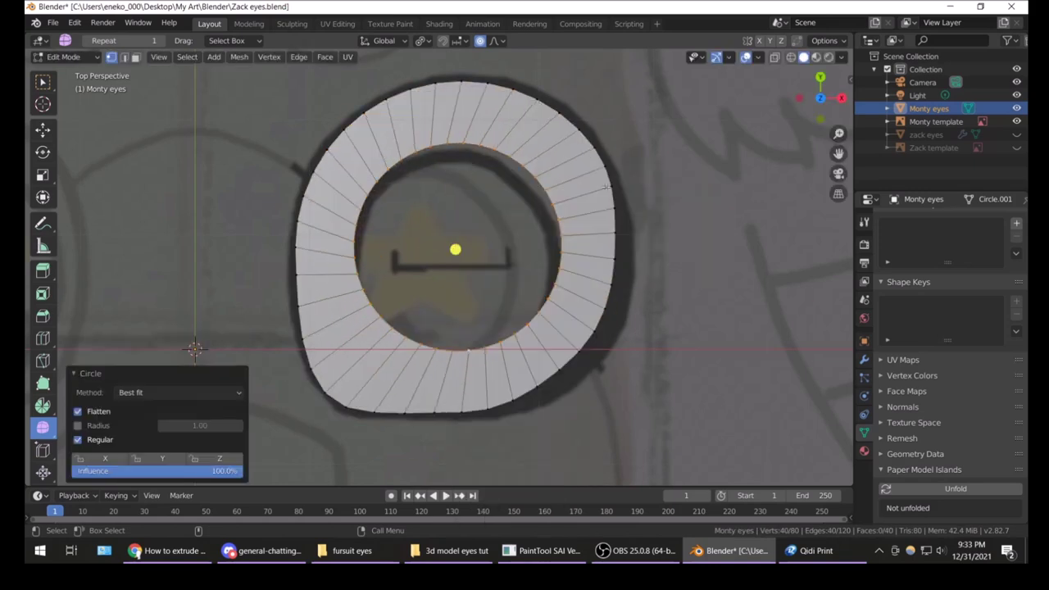
- With X-ray on, fit the inner edge to the template, ending at scale 0.963
click(775, 57)
key(s)
click(431, 251)
key(g)
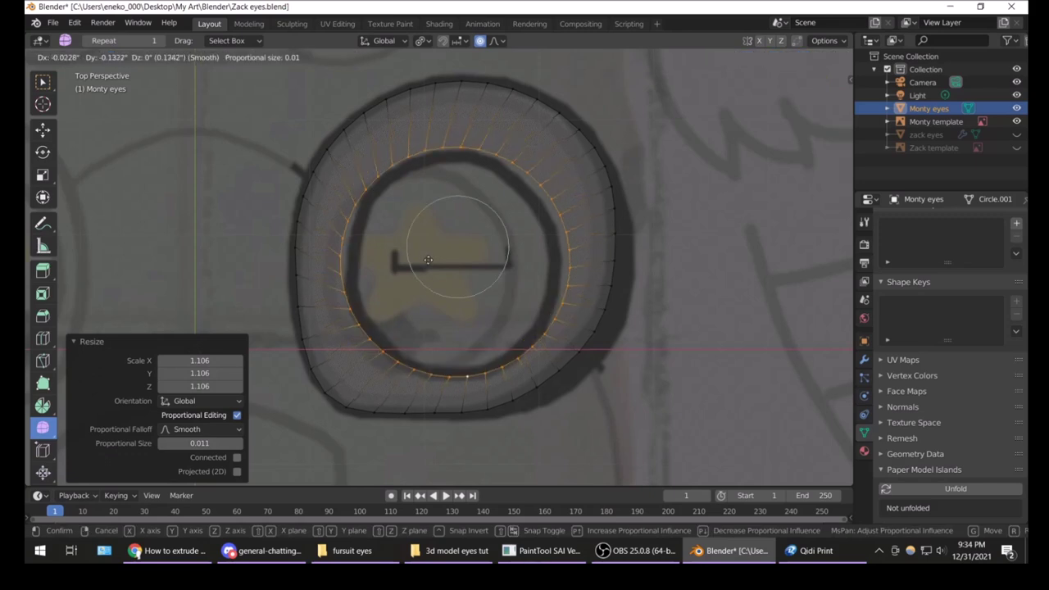
click(427, 261)
key(s)
key(x)
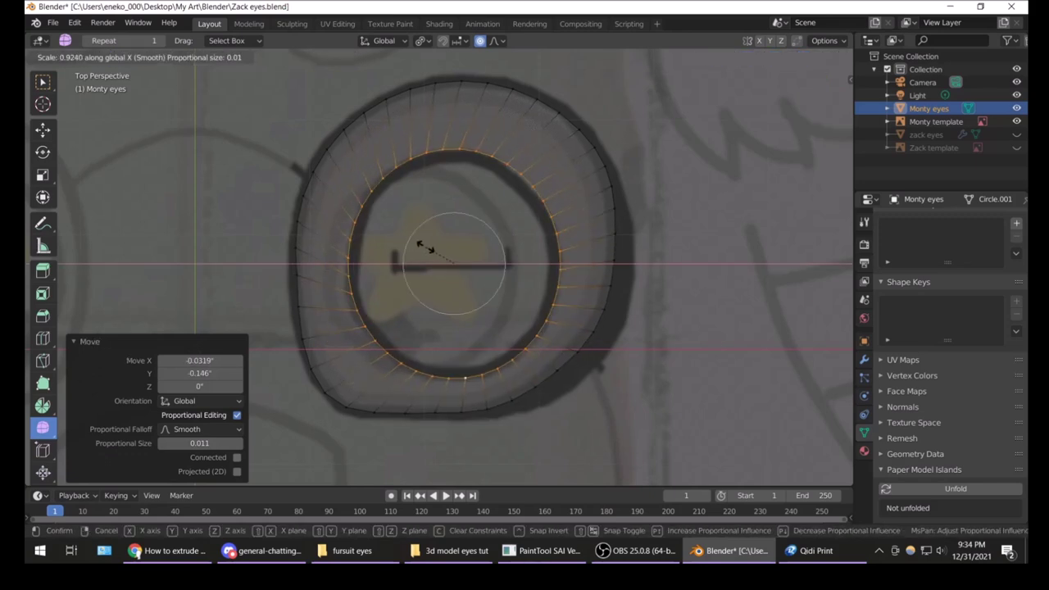
right_click(419, 251)
key(s)
click(496, 190)
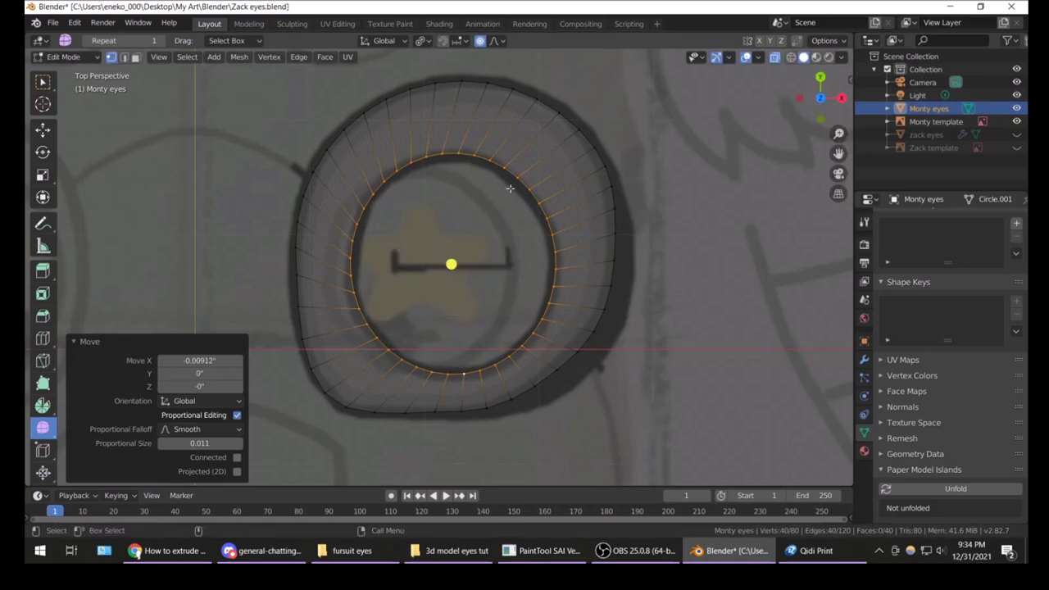
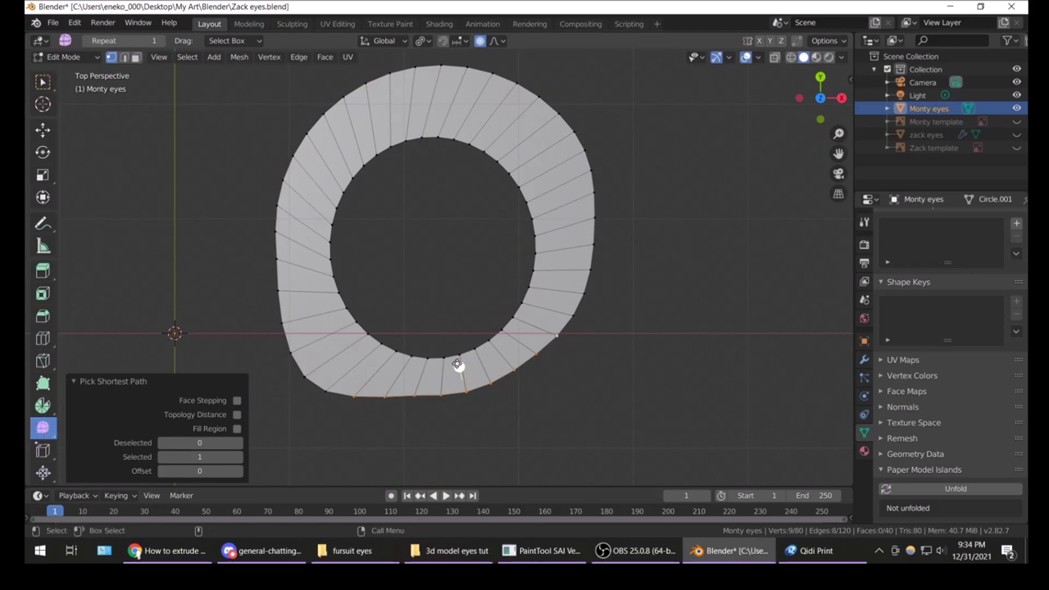
- Smooth the ring's bottom-edge vertices and nudge them with proportional moves
right_click(457, 365)
click(462, 368)
key(g)
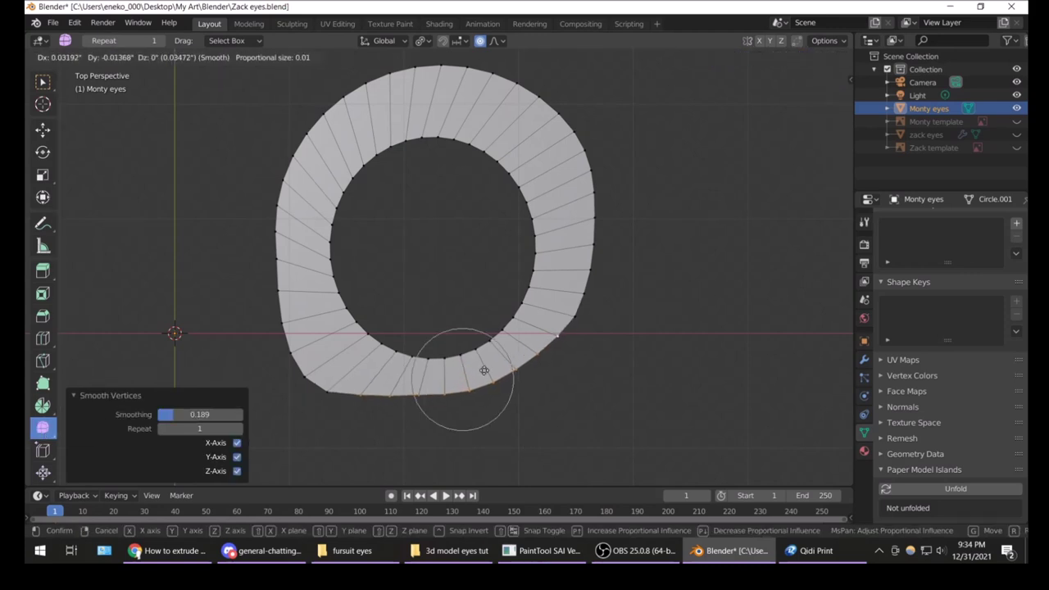
click(463, 364)
scroll(452, 317, down, 3)
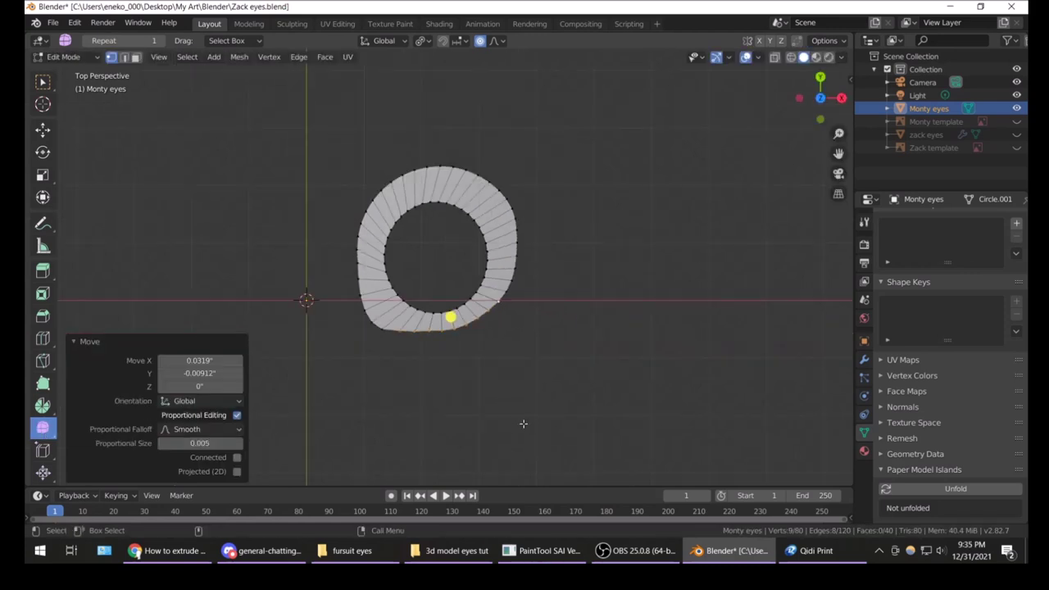
scroll(443, 330, up, 6)
key(g)
click(458, 324)
scroll(443, 335, down, 4)
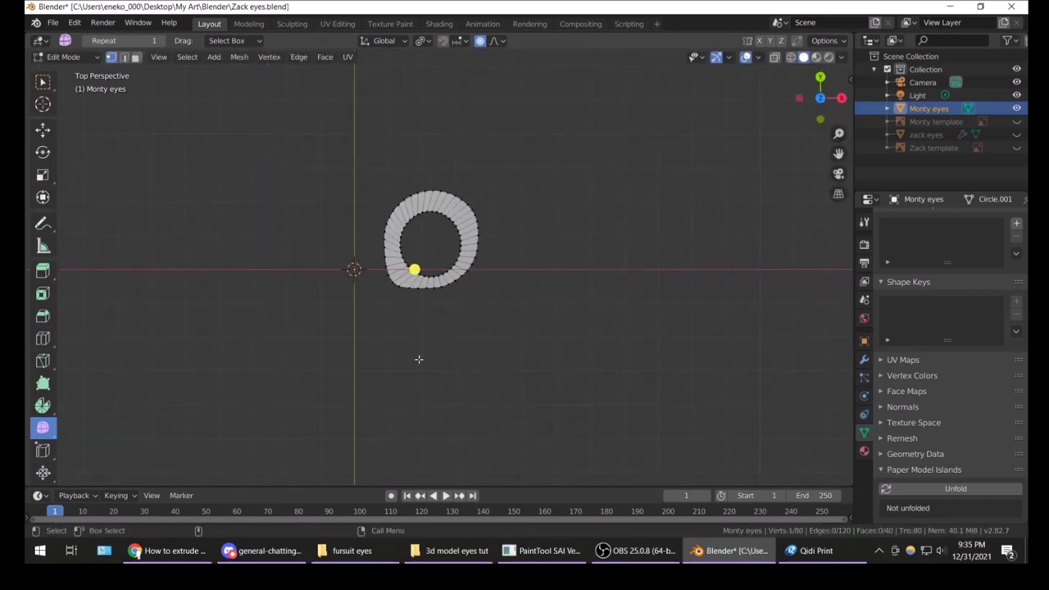
scroll(415, 270, up, 5)
- Pull the ring's bottom edge with proportional falloff, then show the Monty template reference
click(396, 375)
key(g)
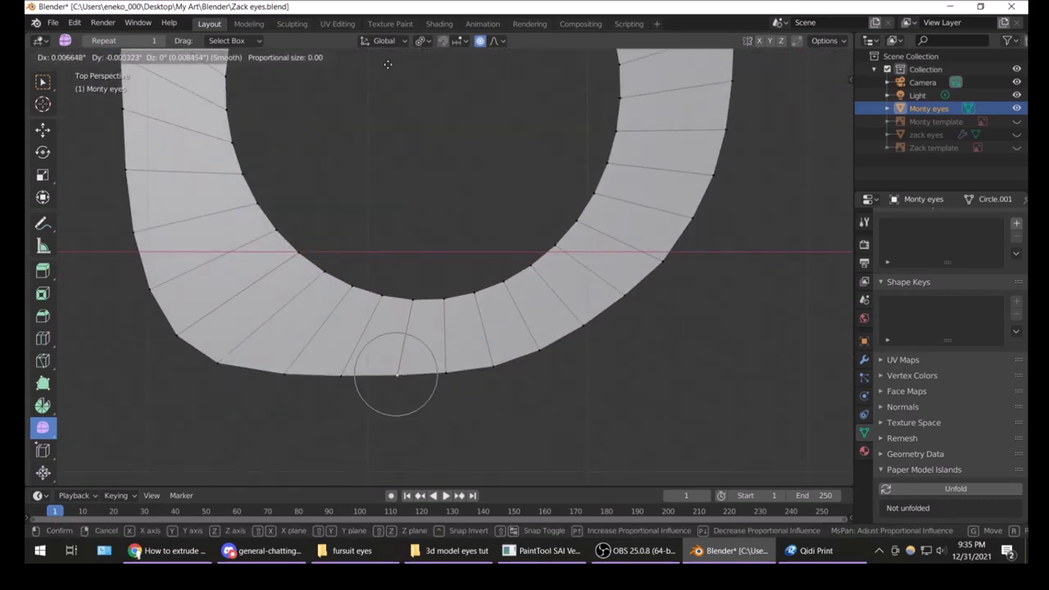
click(388, 64)
scroll(399, 62, down, 5)
key(a)
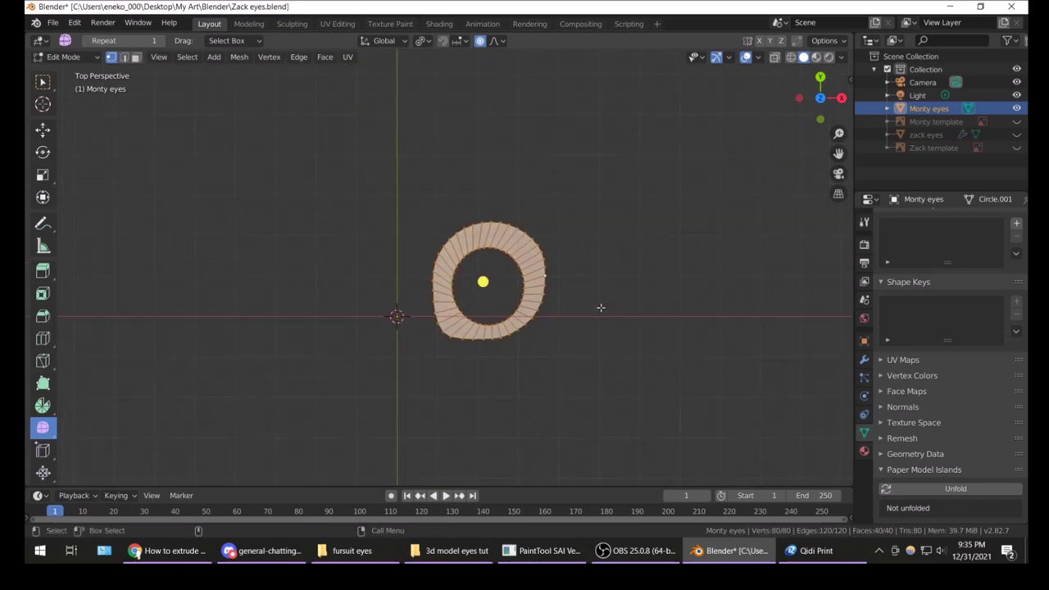
click(601, 297)
scroll(565, 298, up, 3)
scroll(464, 269, up, 2)
scroll(464, 258, down, 4)
scroll(574, 238, up, 2)
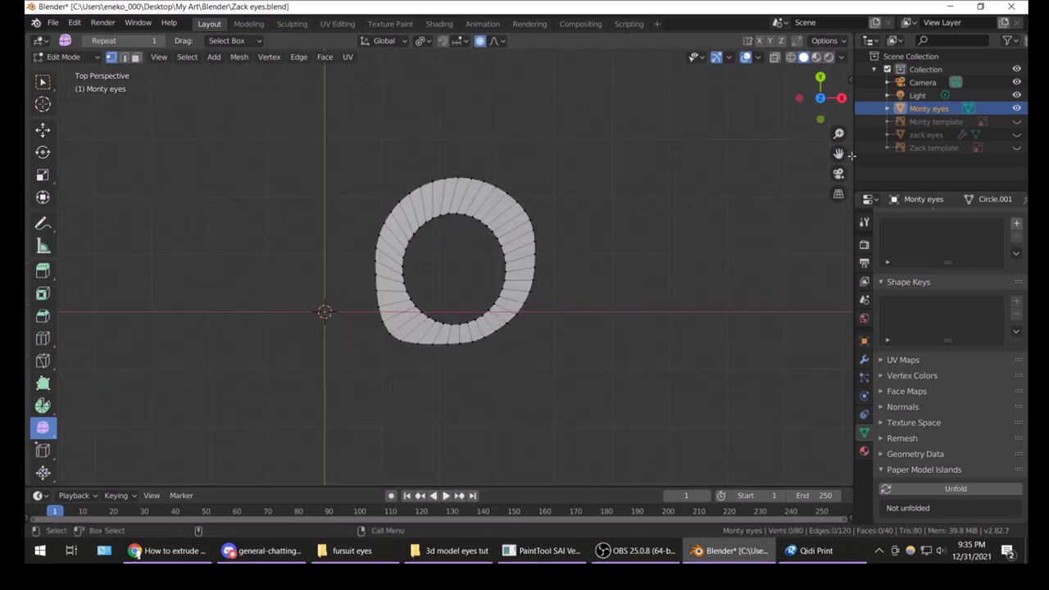
click(1017, 121)
scroll(294, 192, up, 4)
- Reshape the ring's left and upper-left edges onto the template outline with proportional moves
click(294, 196)
key(g)
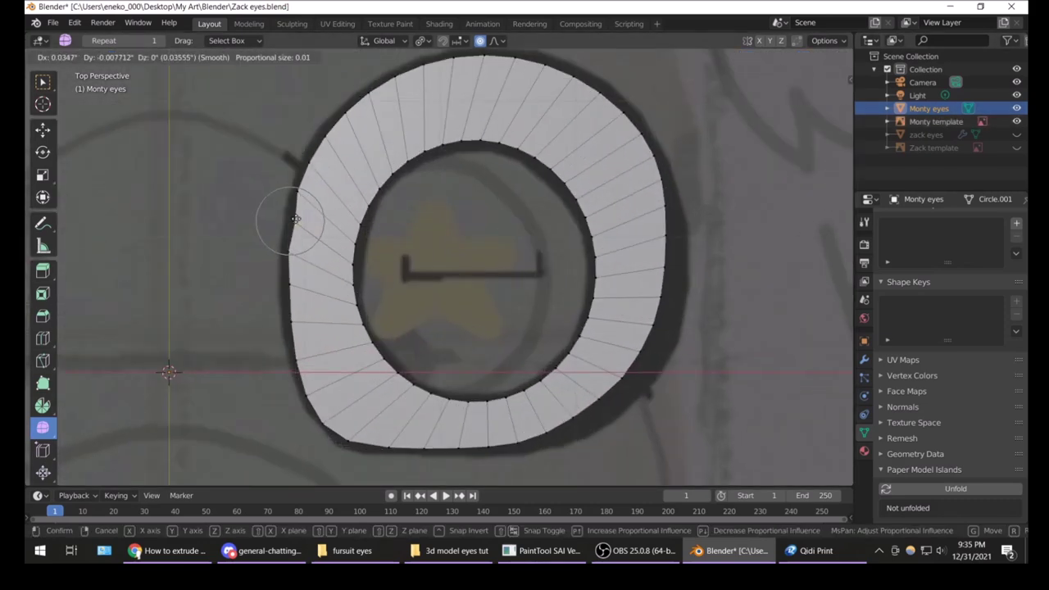
click(312, 222)
key(g)
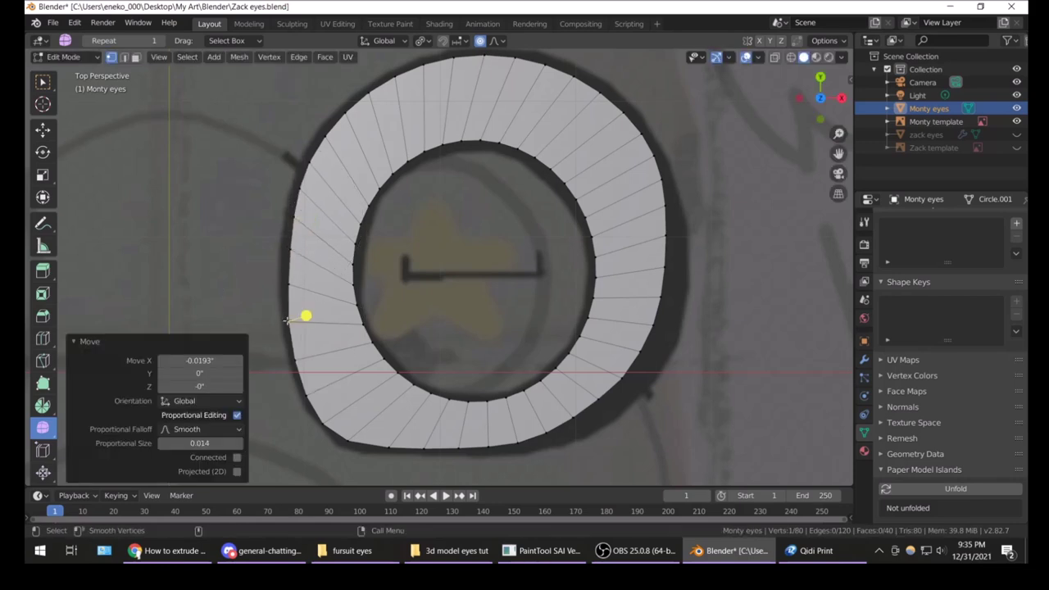
click(305, 282)
key(g)
click(316, 198)
click(312, 224)
key(g)
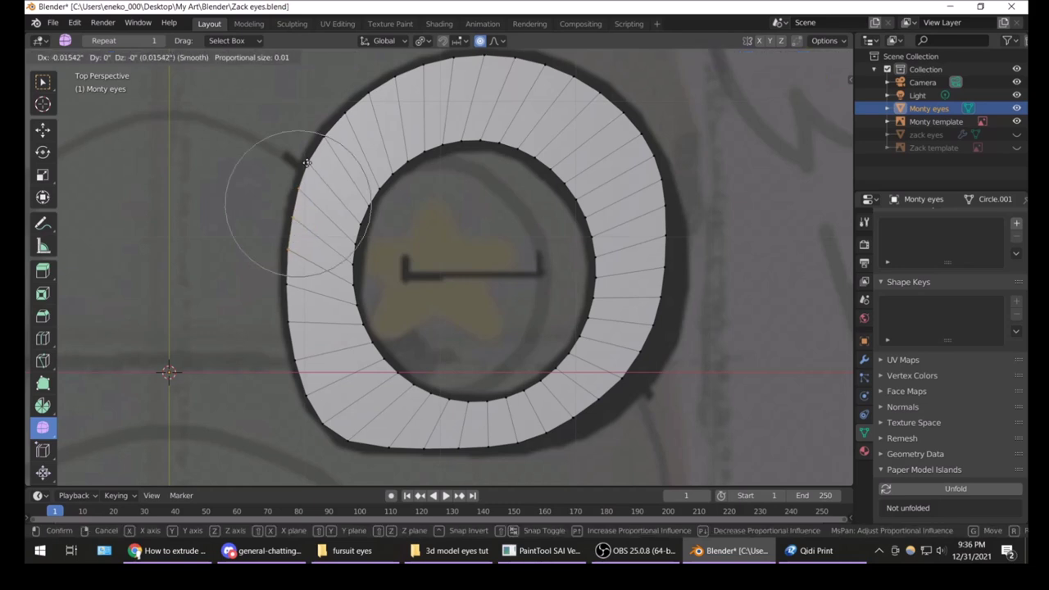
click(307, 160)
- Bring the Monty template back into view and shift the ring's inner edge to match it
scroll(609, 237, down, 5)
scroll(591, 251, down, 3)
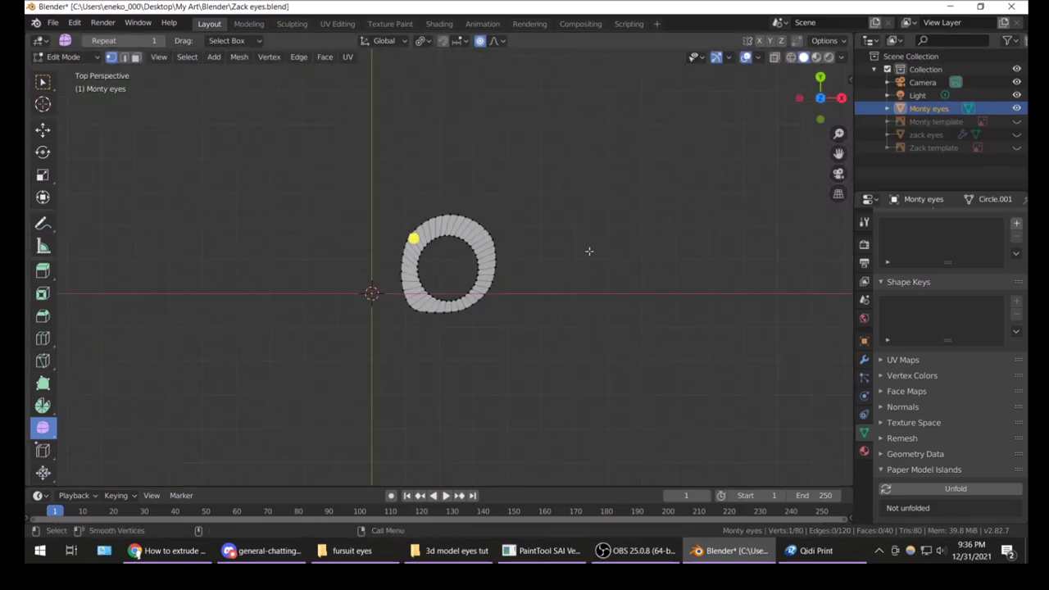
scroll(512, 272, up, 5)
key(ctrl+z)
scroll(509, 279, down, 5)
scroll(481, 321, up, 4)
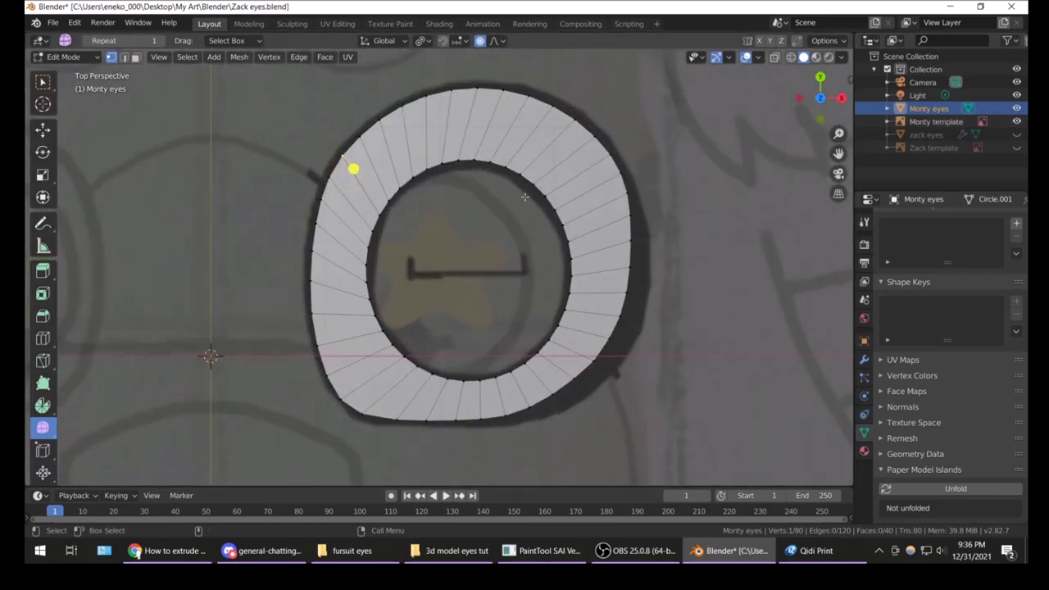
key(g)
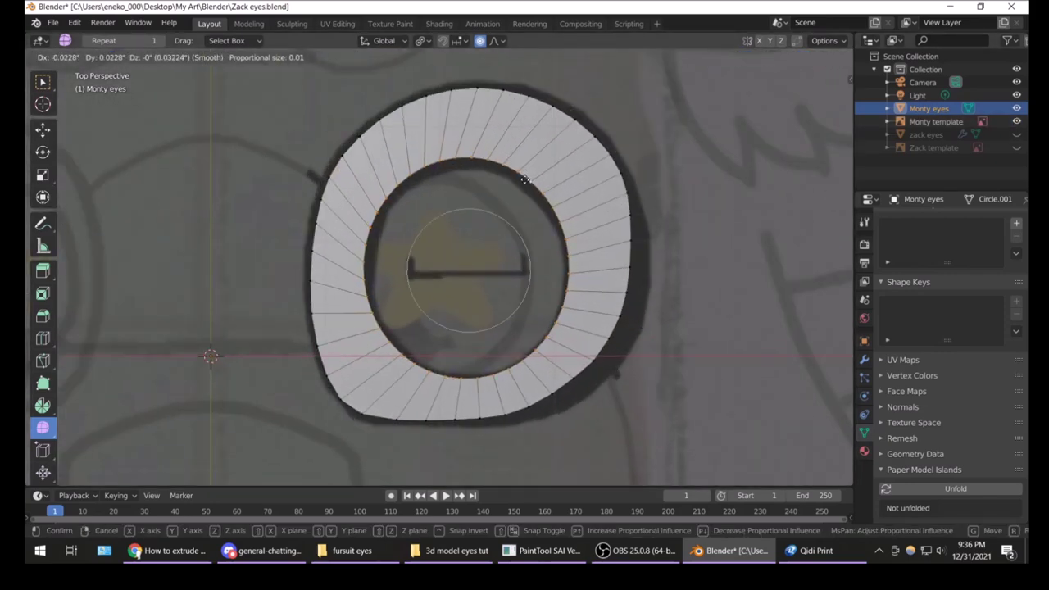
click(525, 178)
scroll(707, 183, down, 5)
click(63, 57)
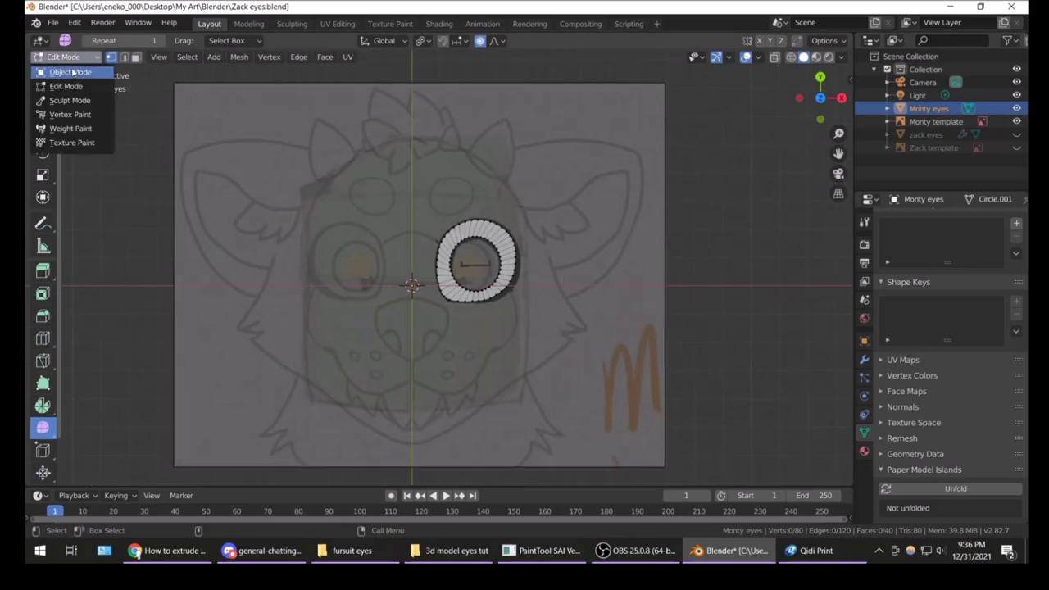
- In Object Mode, add a Mirror modifier to the Monty eyes object
click(73, 72)
click(865, 362)
key(ctrl+a)
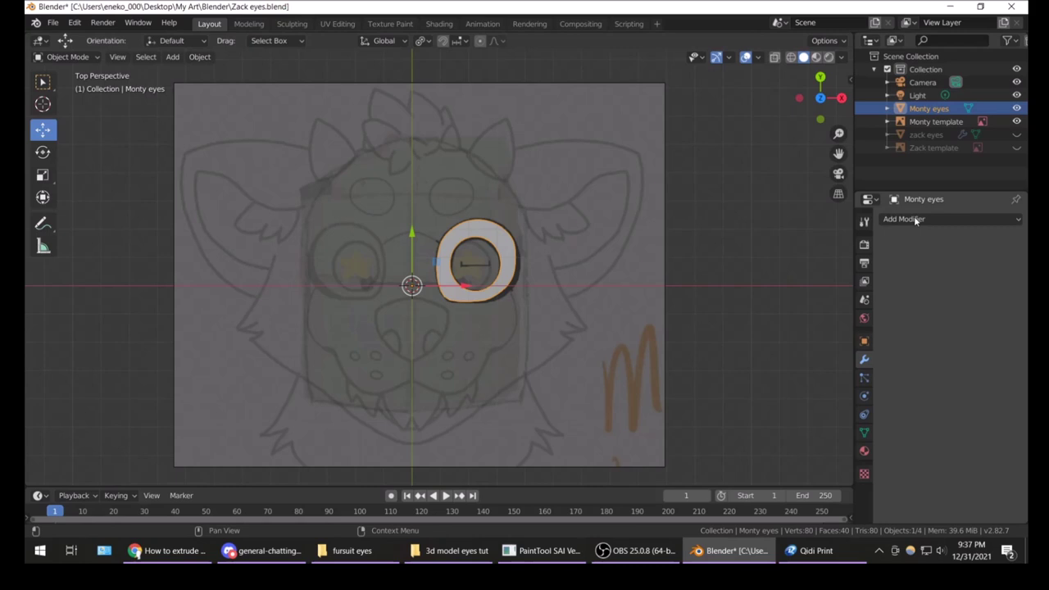
click(912, 219)
click(750, 351)
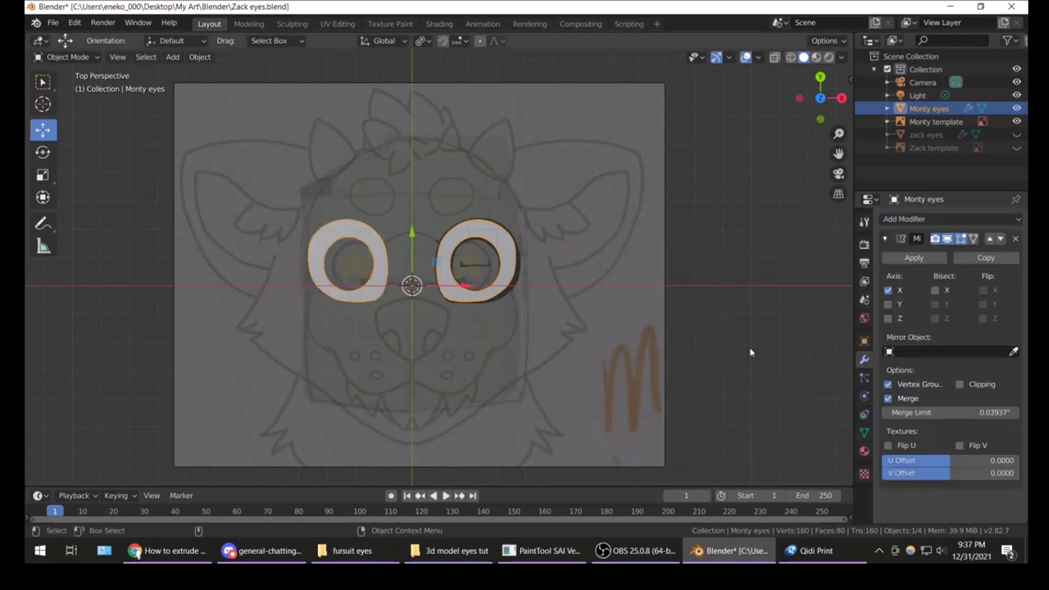
- Hide the Monty template and return to Edit Mode on the ring
click(544, 309)
key(h)
click(491, 267)
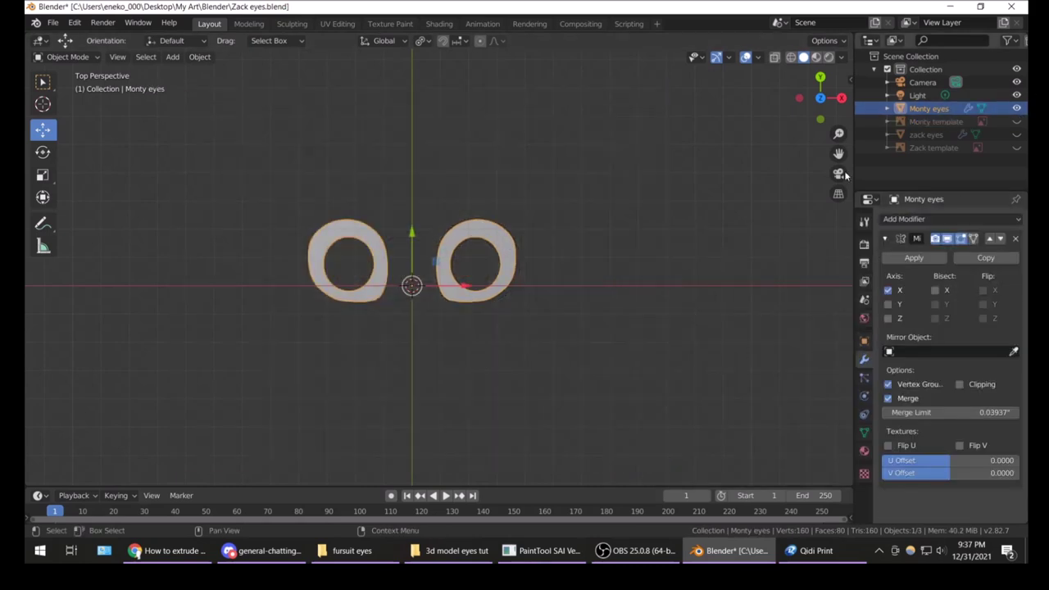
middle_drag(491, 267, 308, 183)
key(Tab)
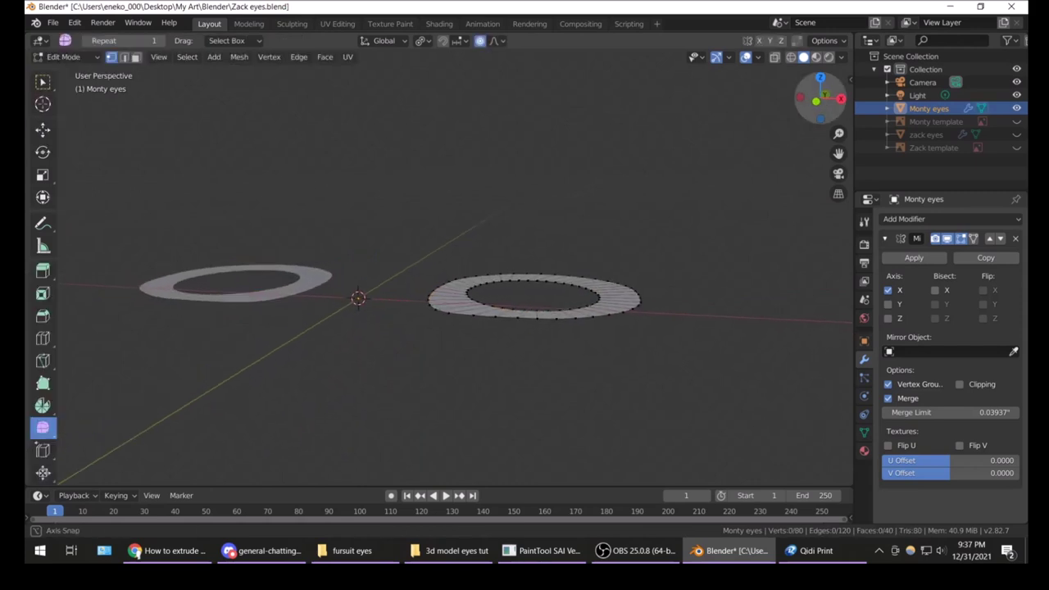
- Extrude the ring upward into a 0.7075-inch wall from the front view
click(827, 95)
click(43, 271)
click(226, 290)
drag(533, 340, 545, 284)
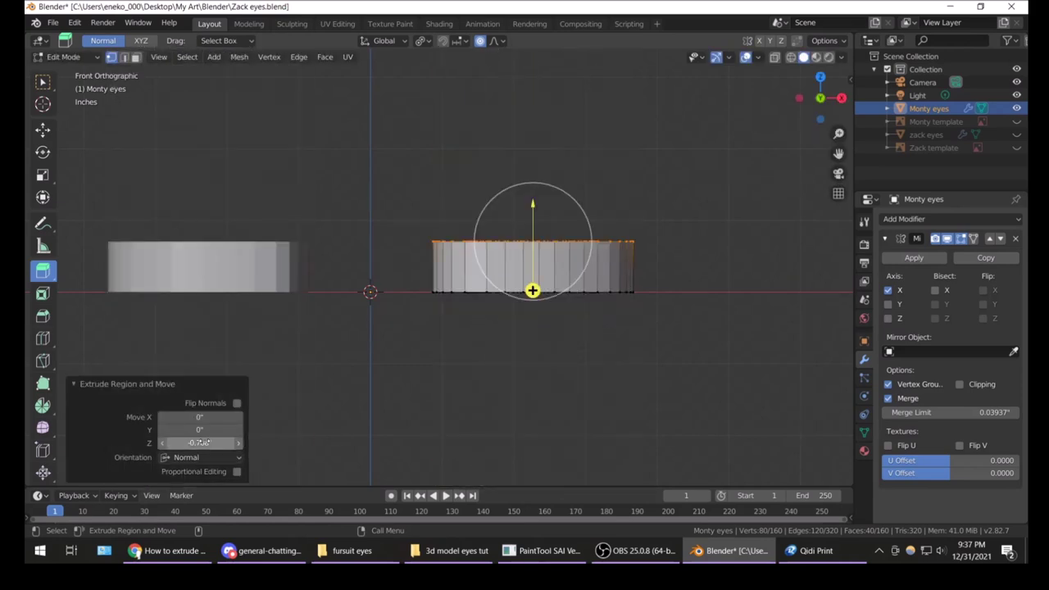
drag(200, 443, 241, 443)
click(409, 321)
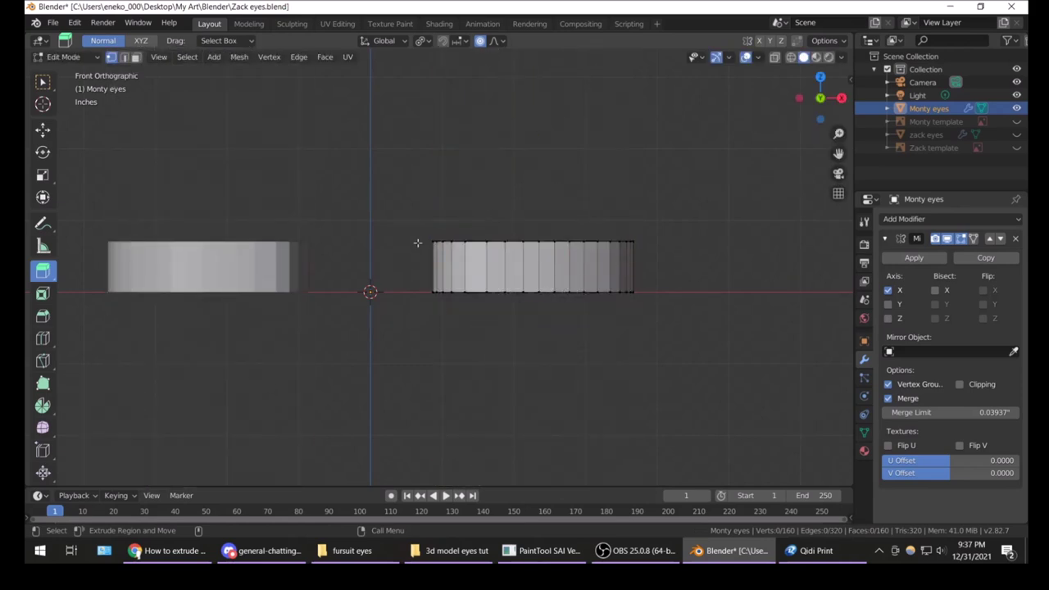
middle_drag(410, 322, 415, 317)
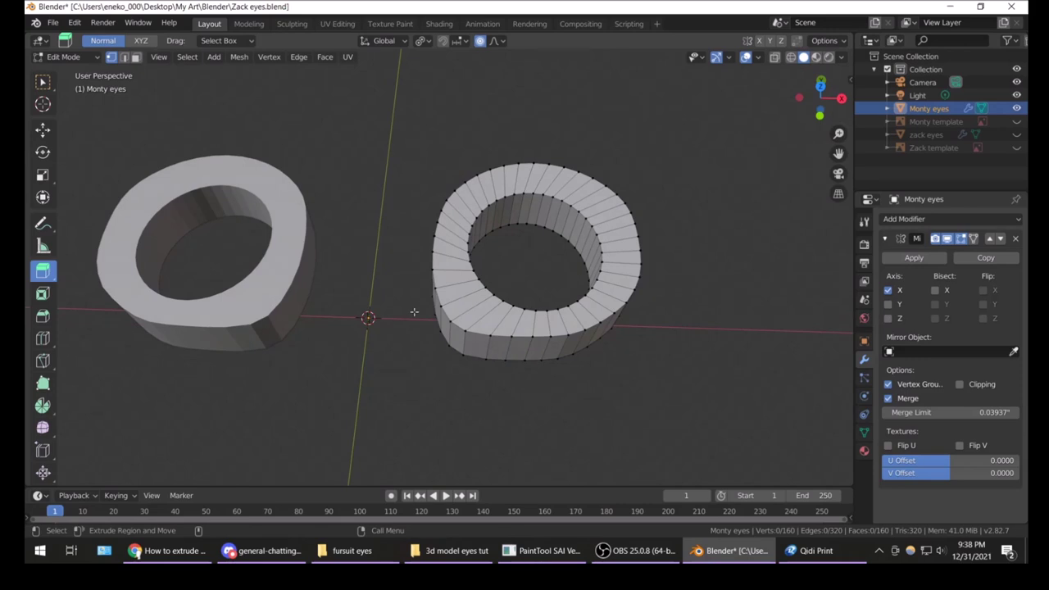
- Delete the inner-ring vertices to open the centre, then select all vertices
key(x)
click(533, 283)
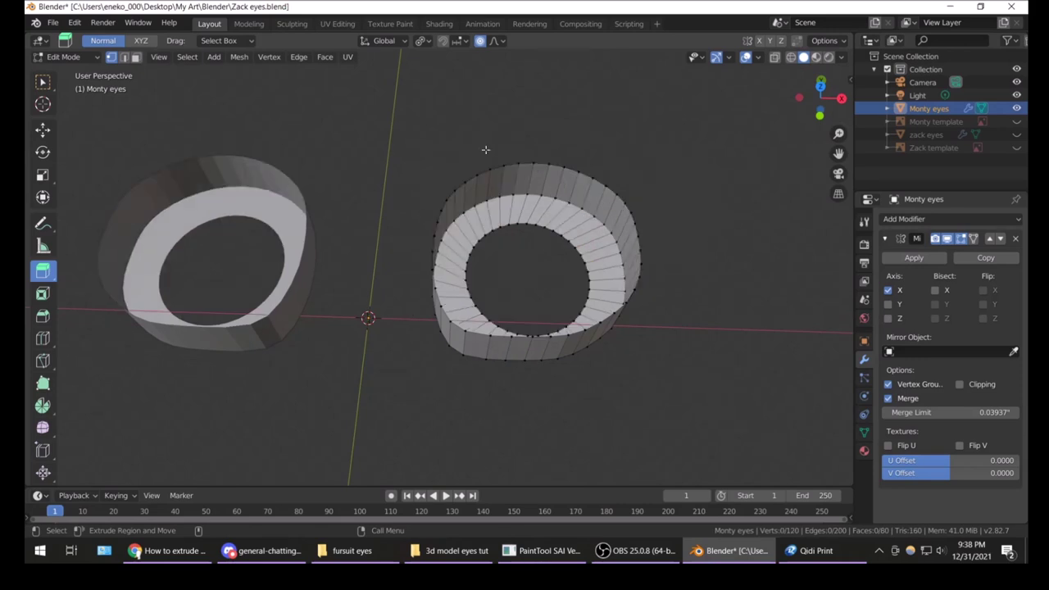
middle_drag(527, 279, 498, 199)
scroll(497, 199, up, 3)
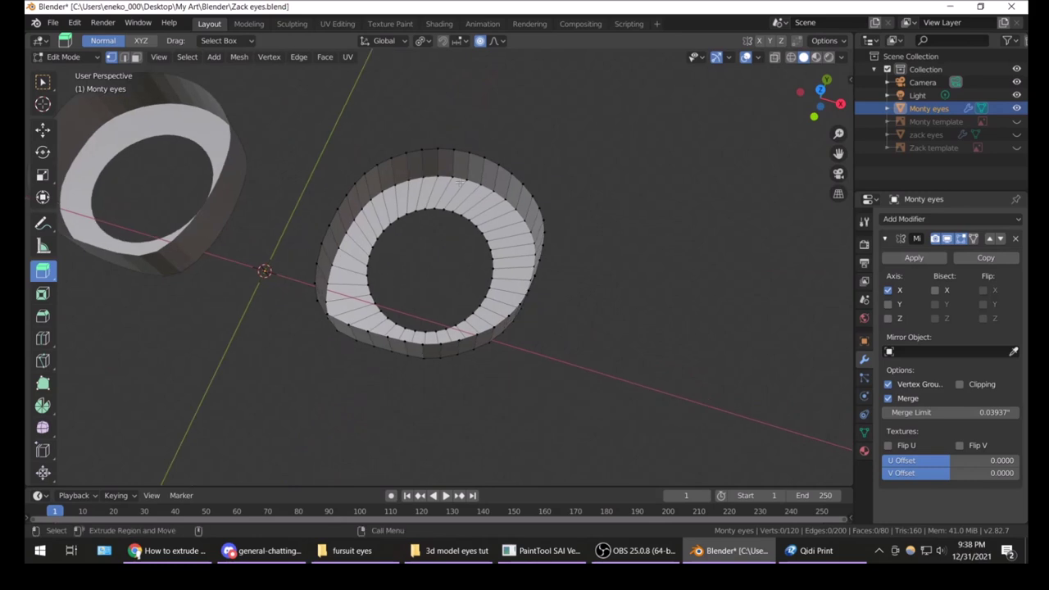
key(a)
click(951, 219)
- Add a Solidify modifier and thin the ring wall to a -0.0693 thickness
click(742, 405)
middle_drag(736, 382, 703, 368)
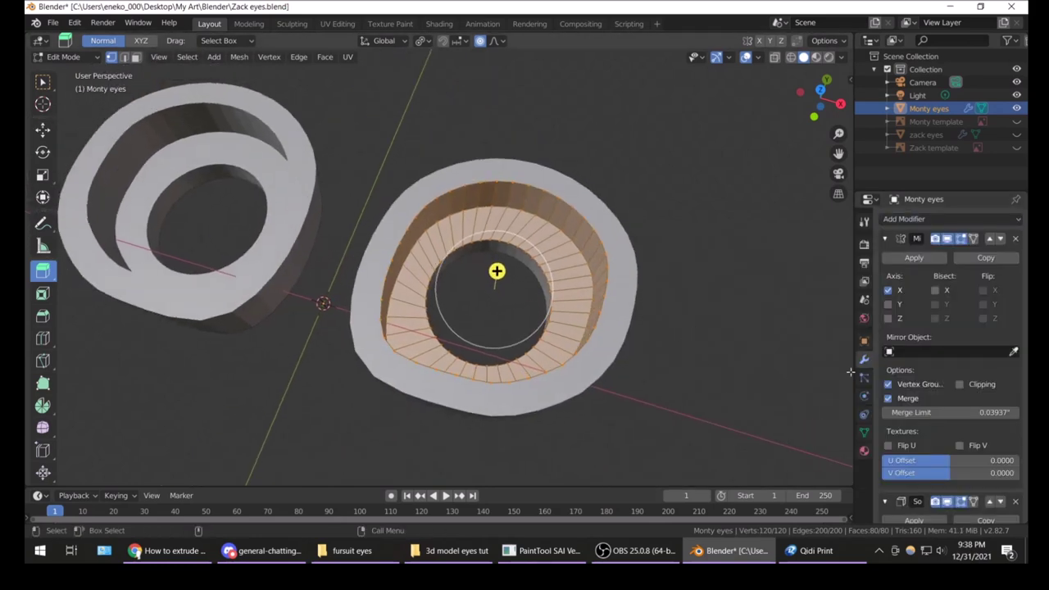
scroll(902, 328, down, 3)
scroll(902, 328, down, 2)
drag(914, 386, 898, 386)
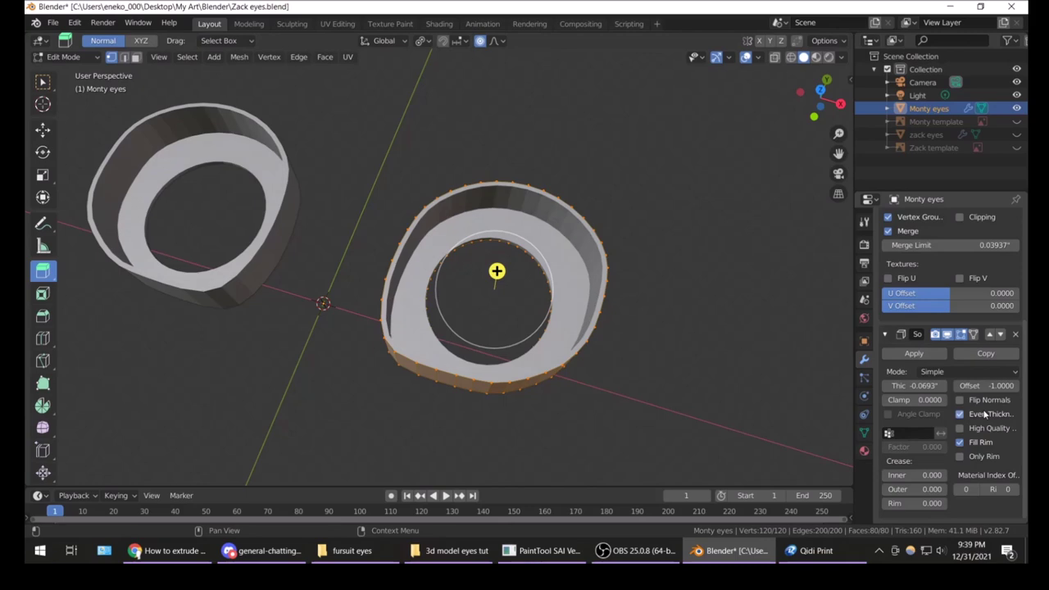
- Apply the Solidify modifier in Object Mode, then return to Edit Mode
click(935, 352)
key(Tab)
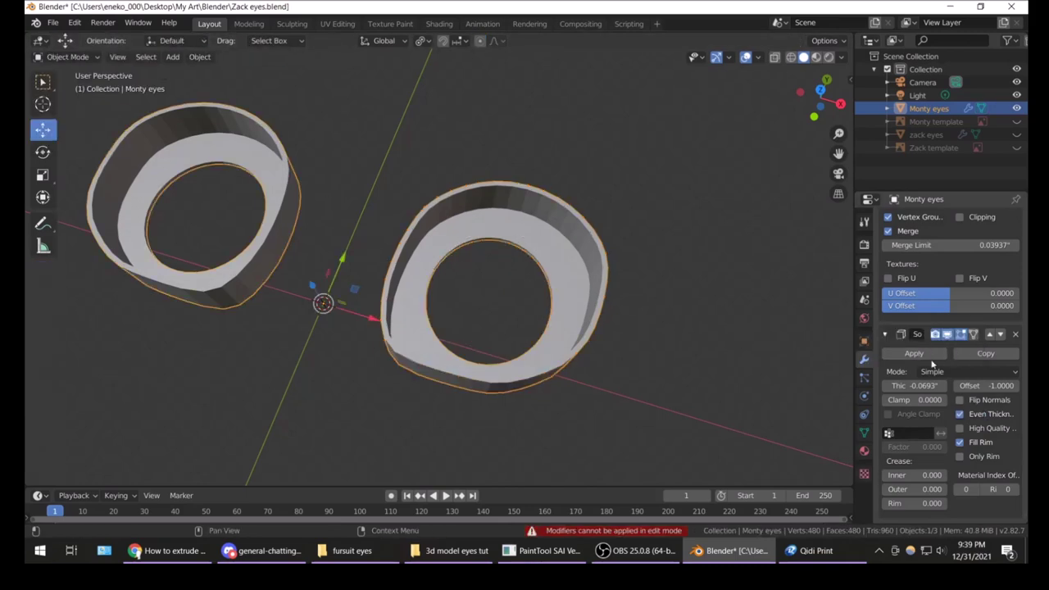
click(929, 352)
middle_drag(586, 270, 500, 269)
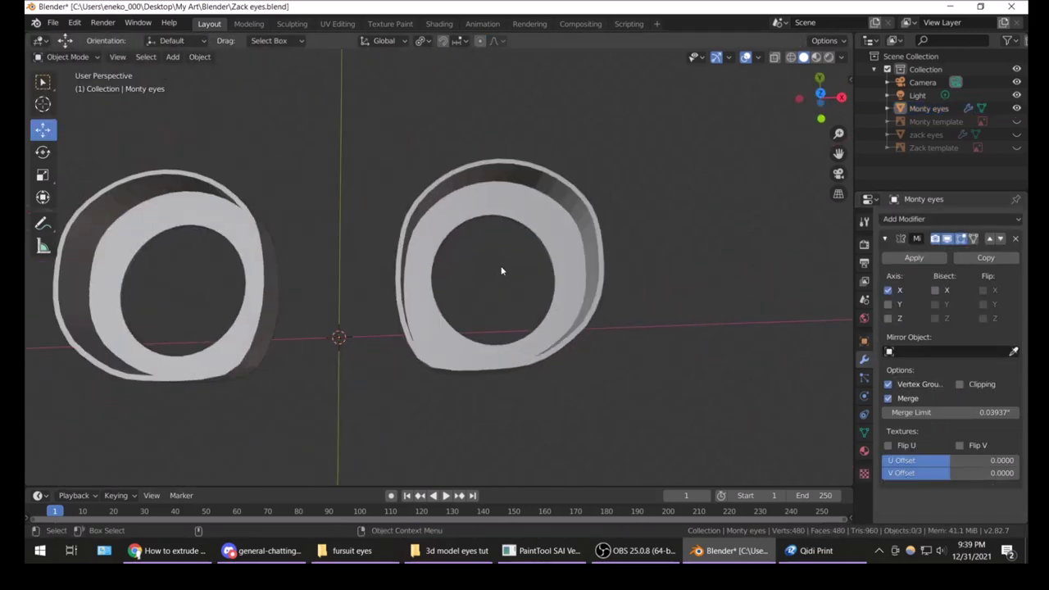
click(67, 56)
click(72, 86)
middle_drag(509, 328, 508, 271)
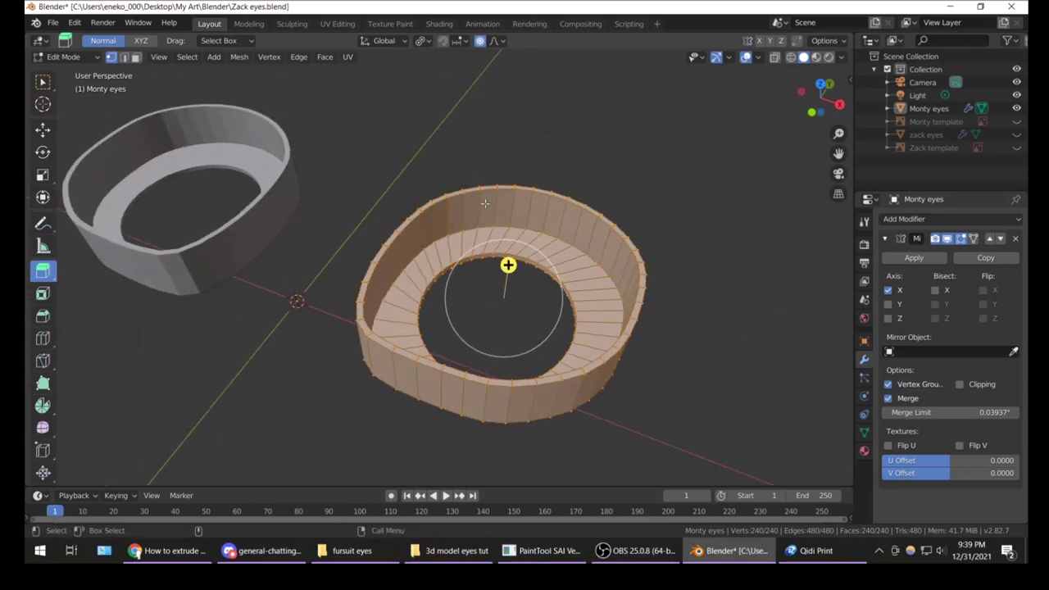
- Cut an edge loop around the ring's top face and smooth the inner band at 0.391
click(43, 339)
click(466, 240)
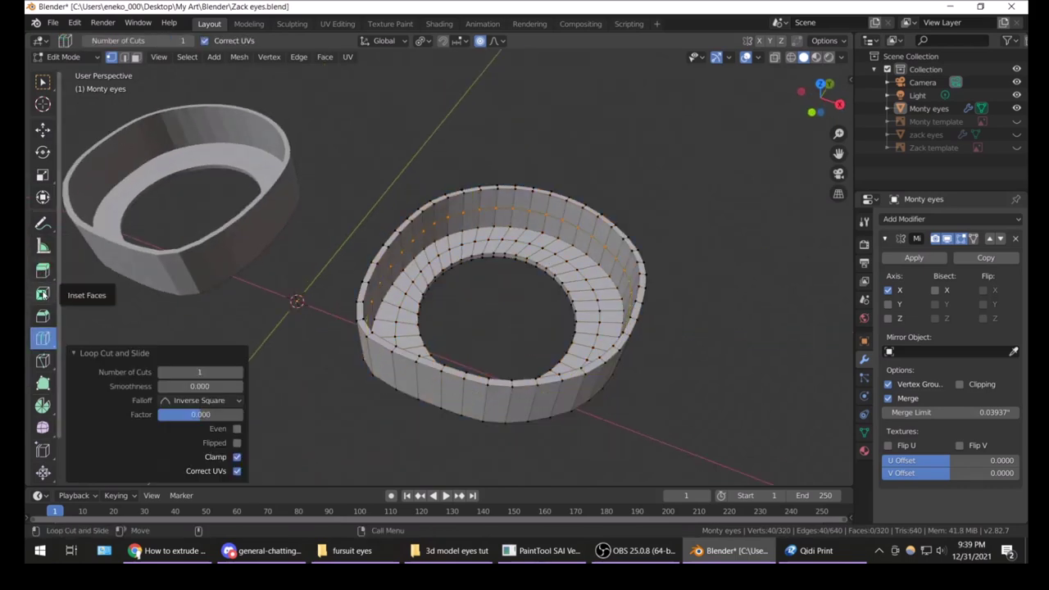
click(42, 427)
scroll(450, 245, up, 3)
middle_drag(575, 242, 541, 217)
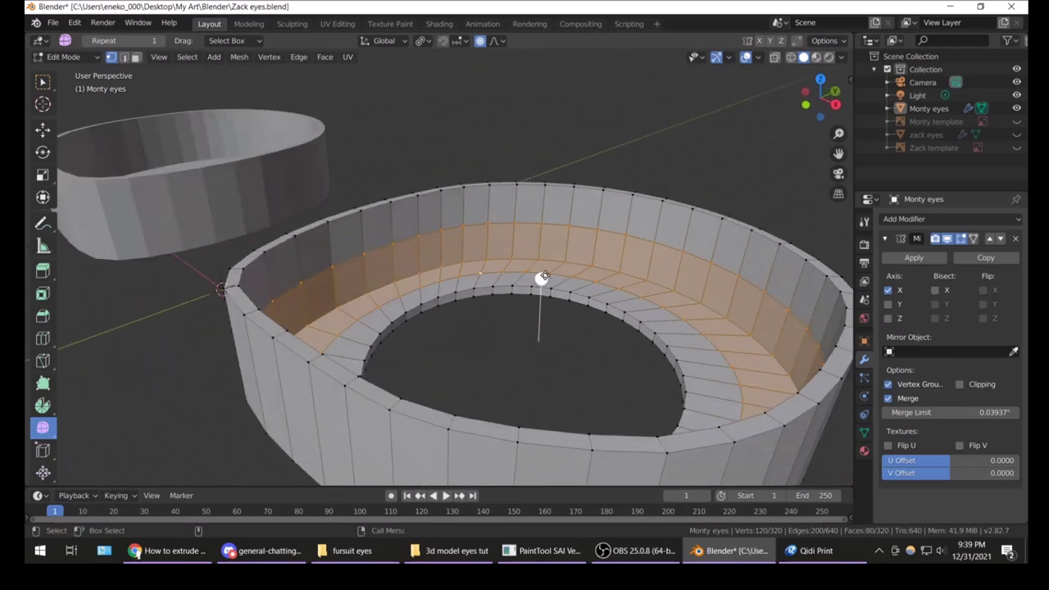
drag(525, 230, 540, 215)
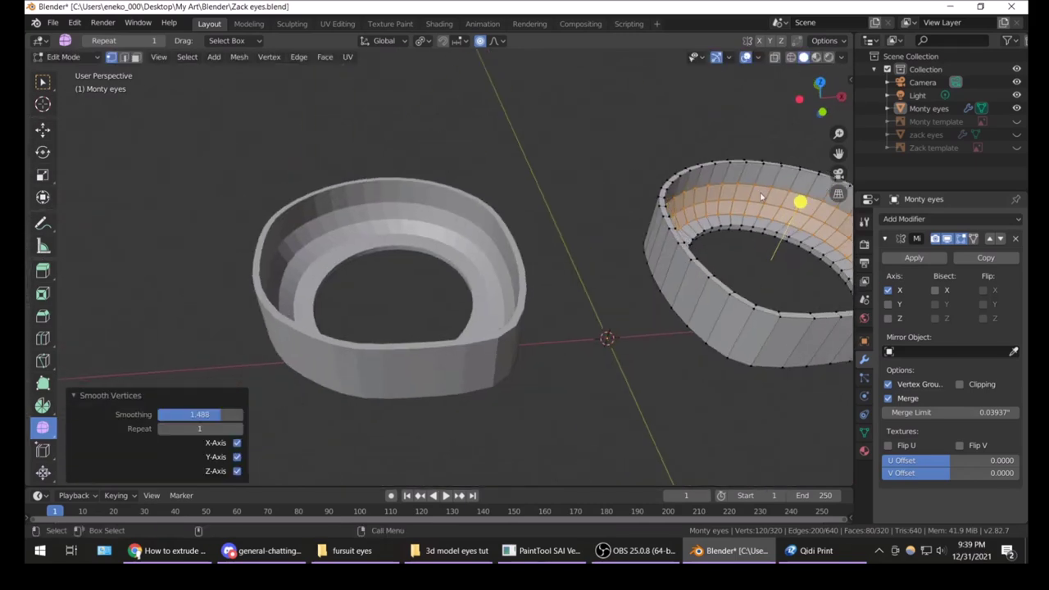
mouse_move(540, 215)
middle_down()
mouse_move(665, 298)
mouse_move(581, 295)
middle_up()
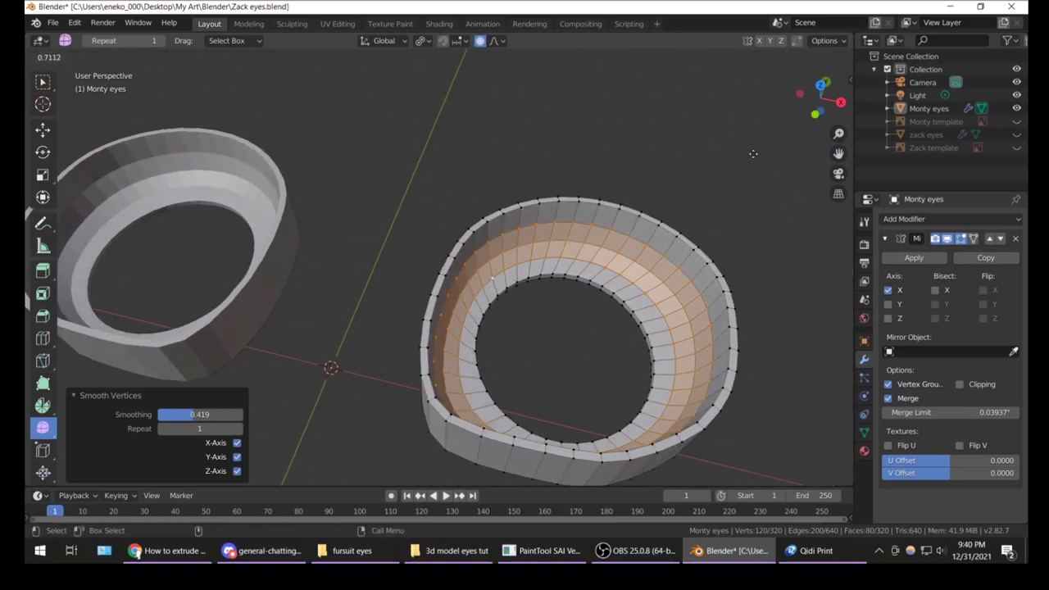
drag(572, 335, 583, 298)
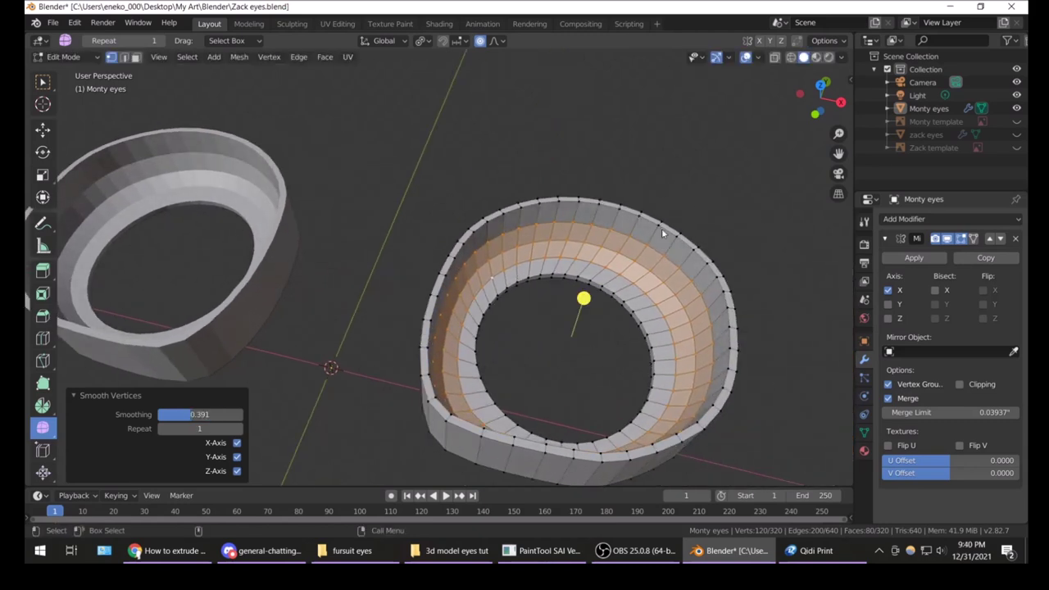
alt+shift+click(540, 228)
- Subdivide the selected inner ring faces, redoing the subdivision after an undo
right_click(537, 279)
click(516, 190)
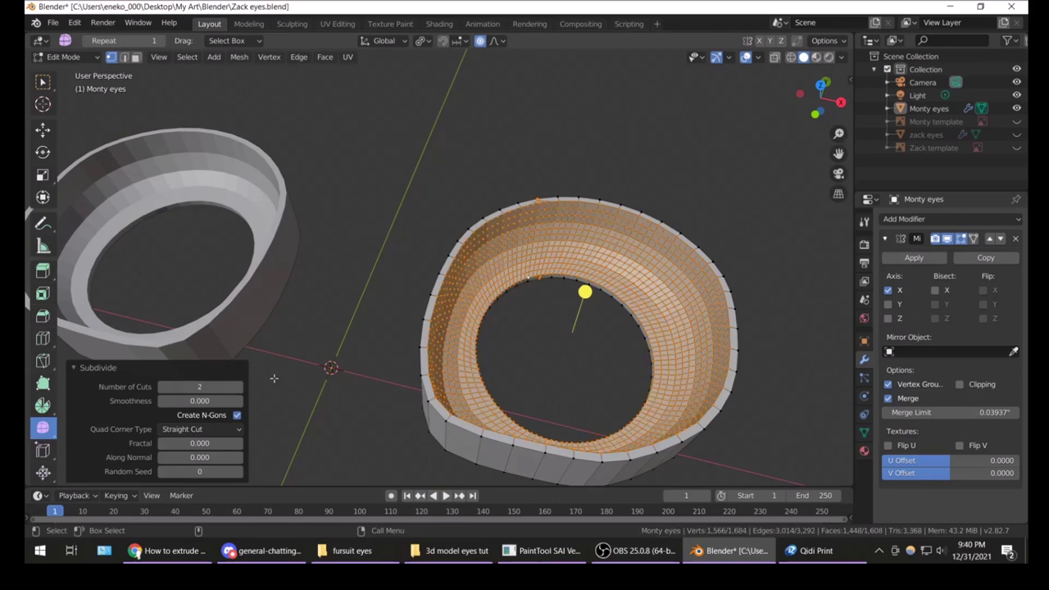
scroll(512, 214, up, 5)
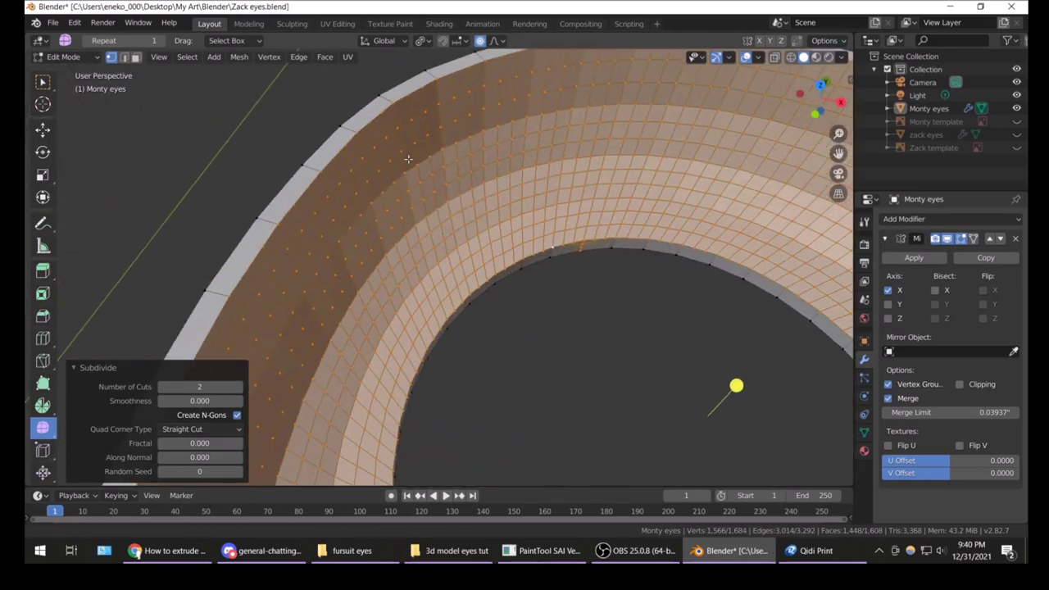
key(ctrl+z)
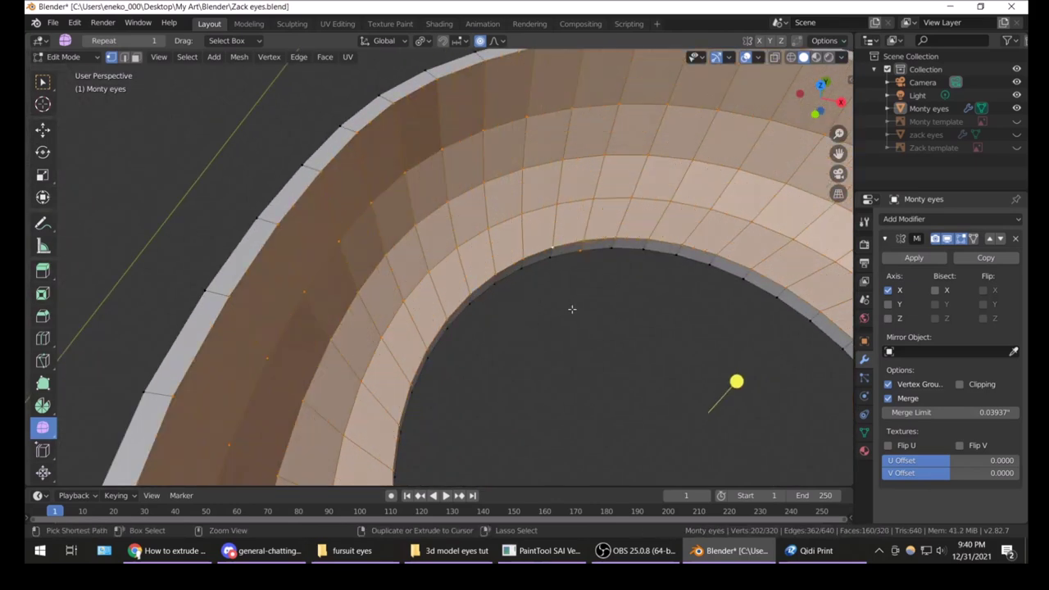
right_click(467, 209)
click(463, 200)
key(ctrl+z)
key(ctrl+z)
key(ctrl+z)
key(ctrl+z)
key(ctrl+shift+z)
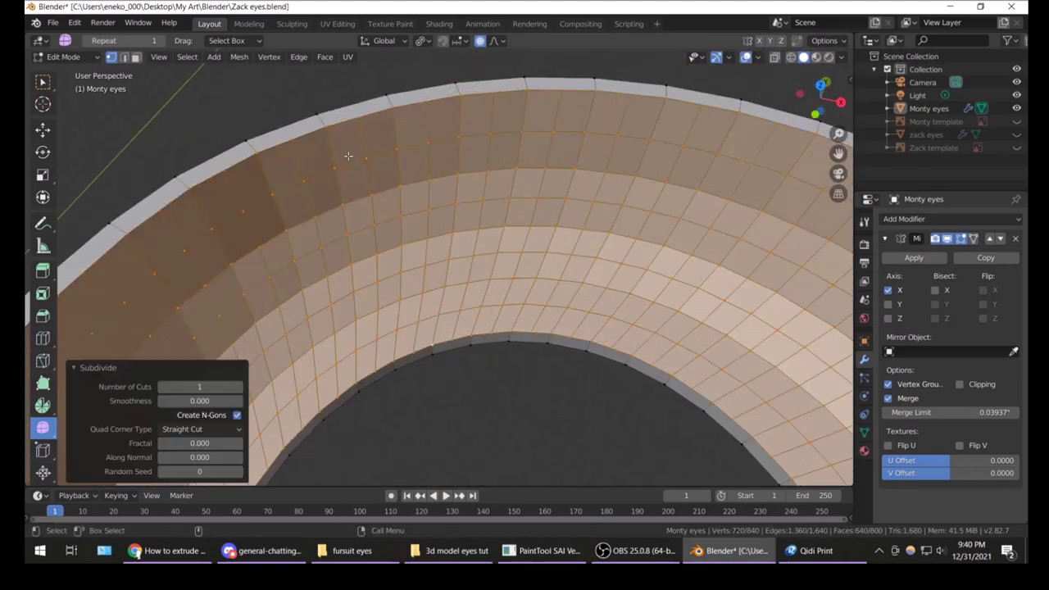
- Select an inner band, grow the selection across the ring, and smooth those vertices
click(400, 265)
alt+click(342, 210)
key(ctrl+KP_Add)
key(ctrl+KP_Add)
key(ctrl+KP_Add)
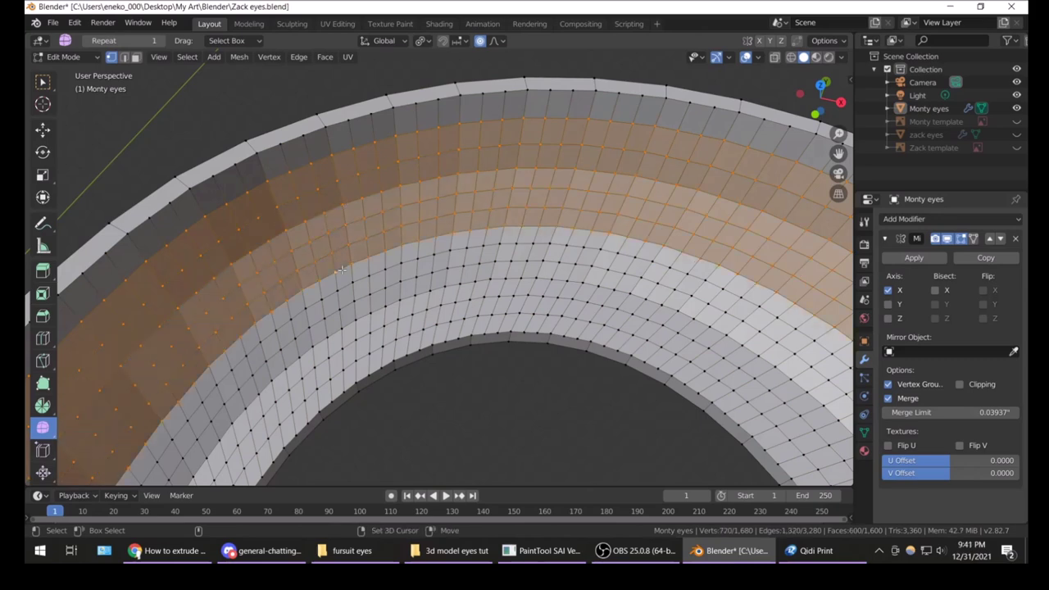
scroll(369, 262, up, 3)
scroll(407, 304, down, 3)
scroll(478, 310, down, 4)
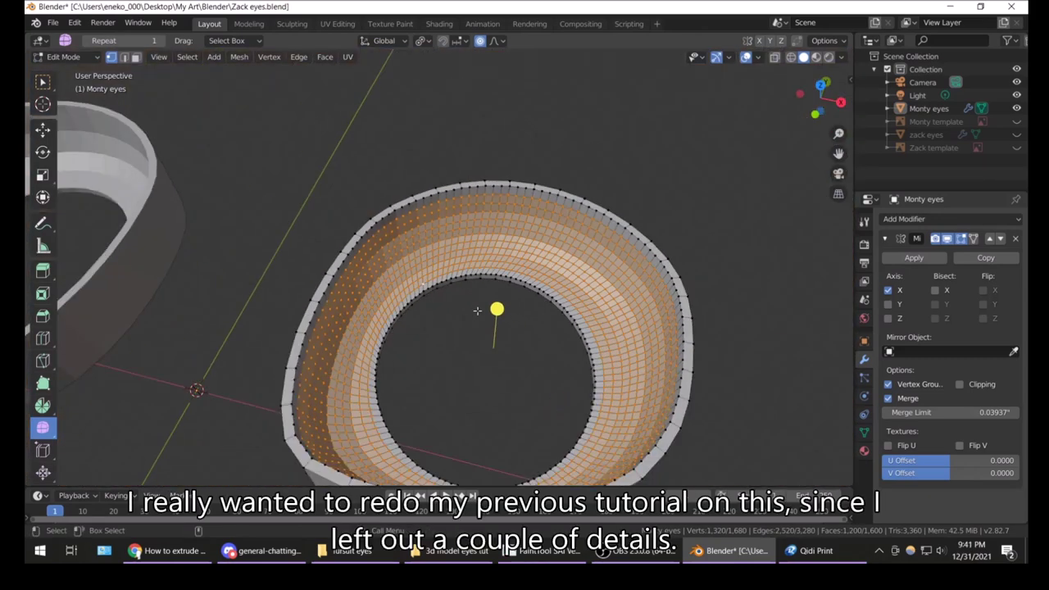
scroll(477, 310, up, 2)
scroll(487, 356, down, 5)
key(e)
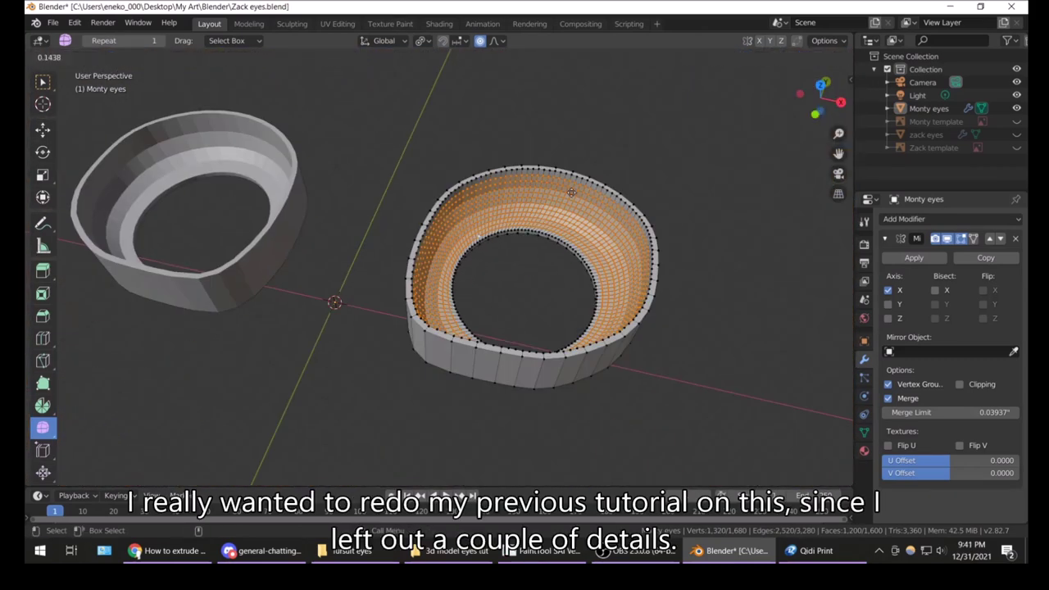
click(785, 67)
mouse_move(543, 206)
middle_down()
mouse_move(510, 402)
mouse_move(543, 180)
mouse_move(506, 131)
mouse_move(478, 122)
mouse_move(509, 242)
middle_up()
- Switch back to Object Mode and view the finished eye rings
click(63, 57)
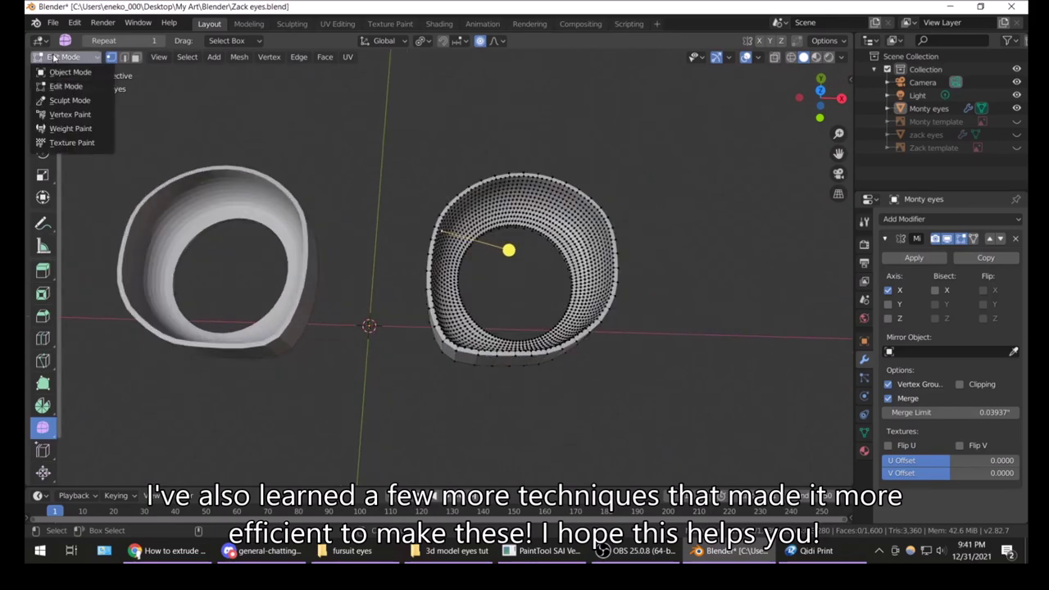
click(61, 70)
mouse_move(369, 206)
middle_down()
mouse_move(373, 279)
mouse_move(451, 159)
mouse_move(354, 213)
middle_up()
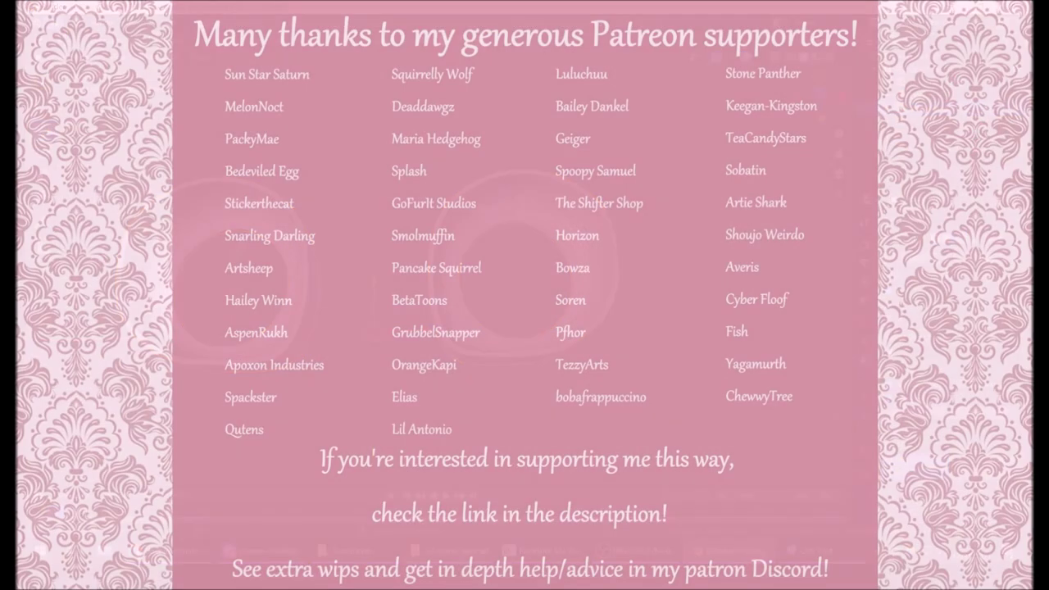